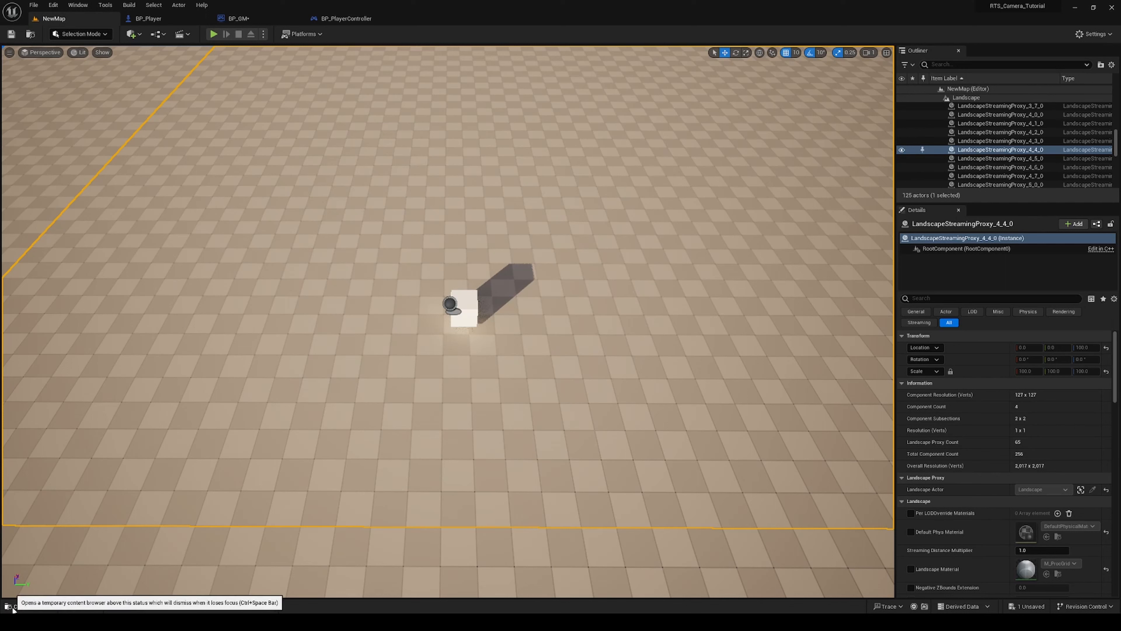
Collapse the Landscape group in the level's actor list and delete the Cube actor from the level
{"action": "scroll", "coordinate": [962, 153], "scroll_direction": "up", "scroll_amount": 10}
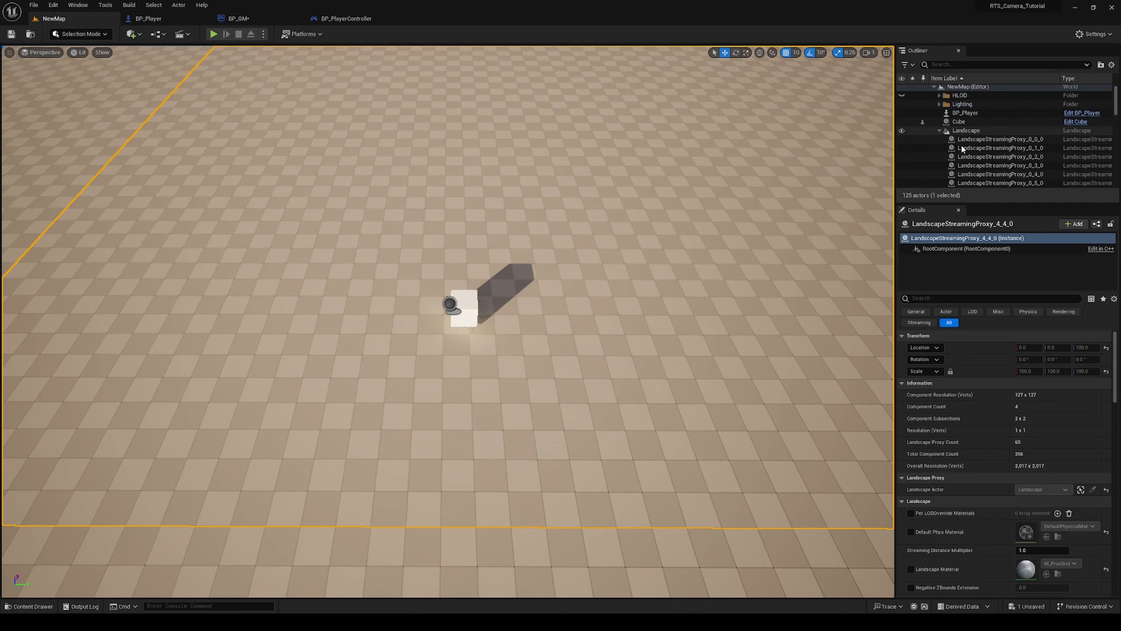
{"action": "left_click", "coordinate": [938, 132]}
{"action": "left_click", "coordinate": [963, 124]}
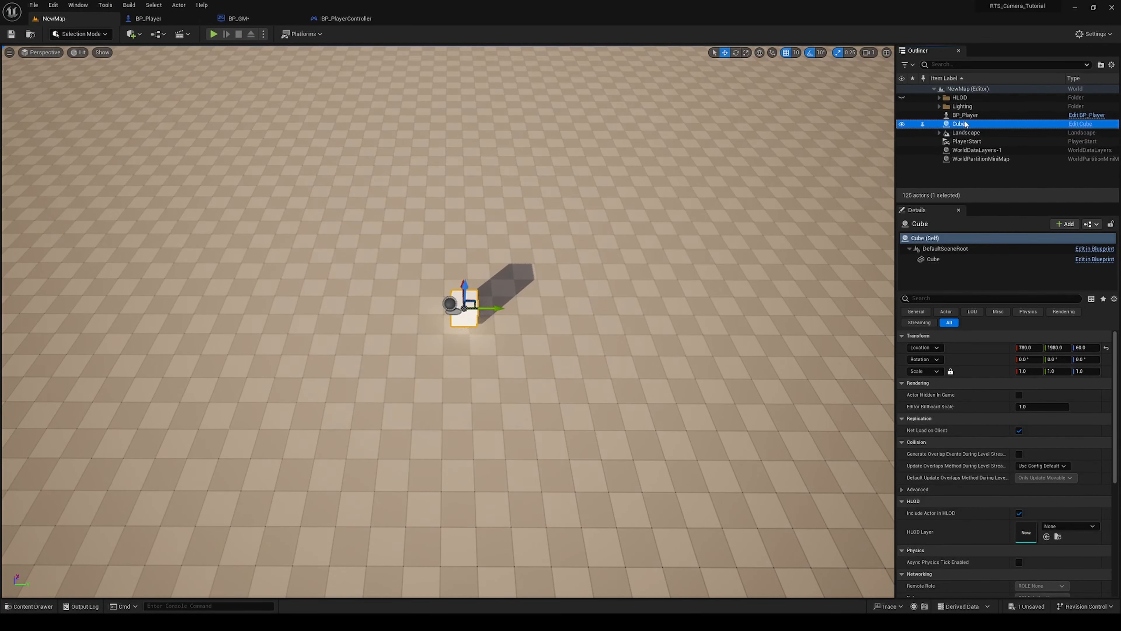
{"action": "key", "text": "Delete"}
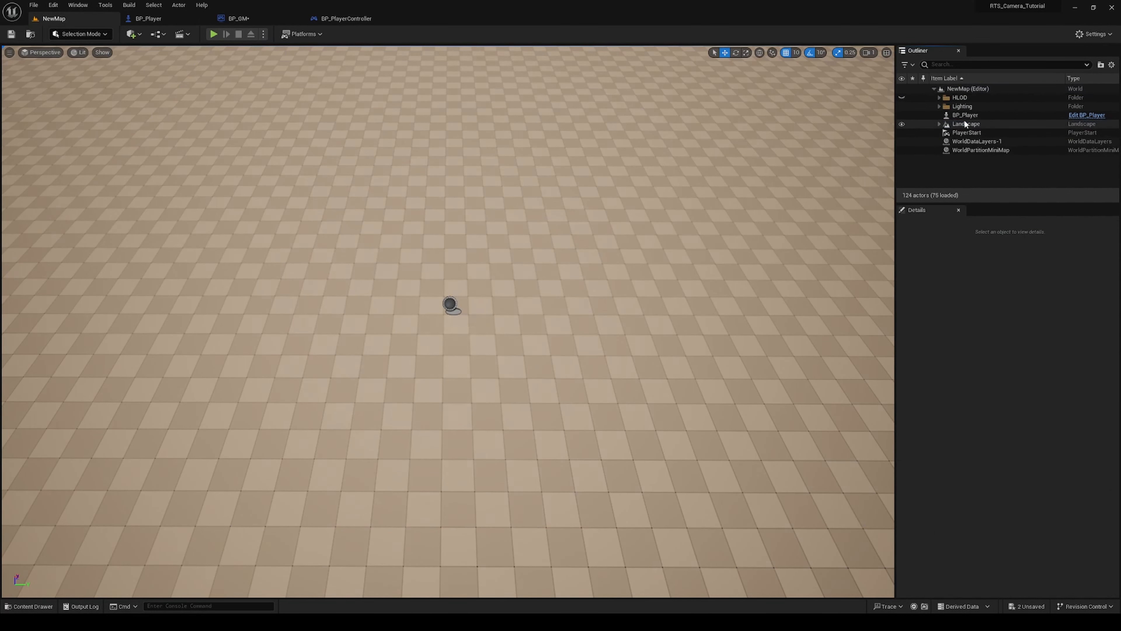
Create an Actor Blueprint class named BP_Interactable in the Content folder and open it for editing
{"action": "left_click", "coordinate": [36, 605]}
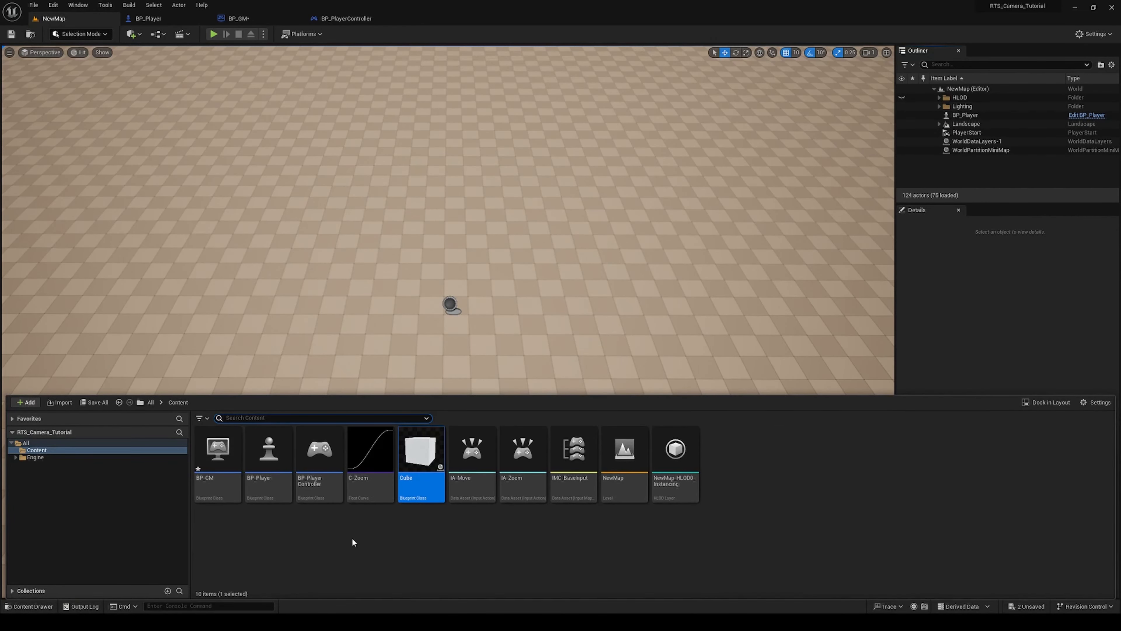
{"action": "right_click", "coordinate": [345, 538]}
{"action": "left_click", "coordinate": [390, 286]}
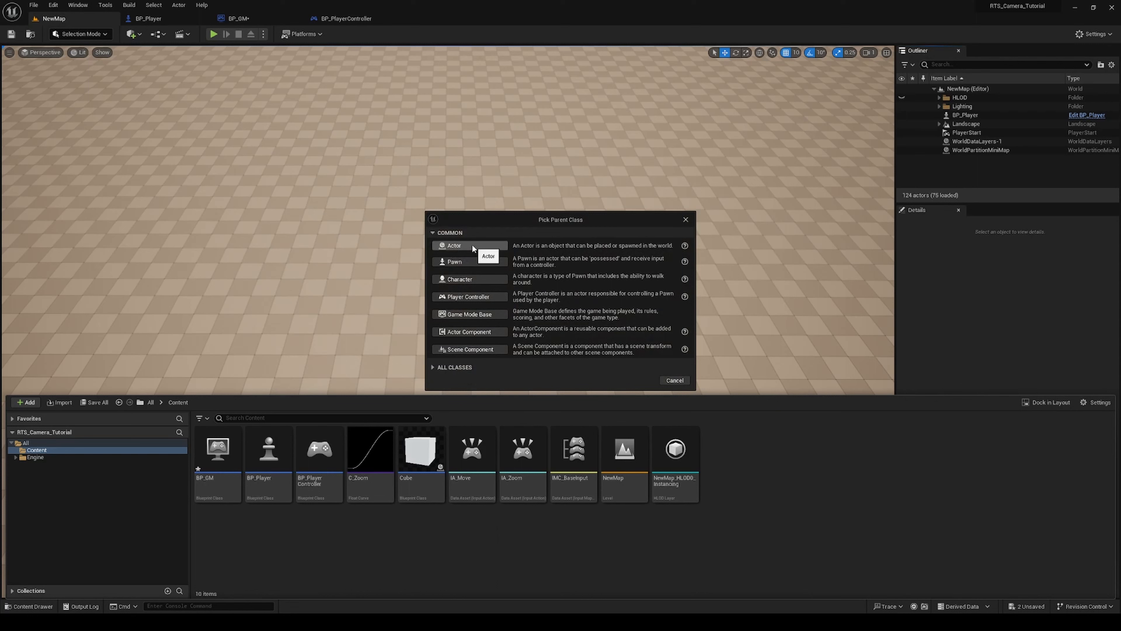
{"action": "left_click", "coordinate": [472, 244]}
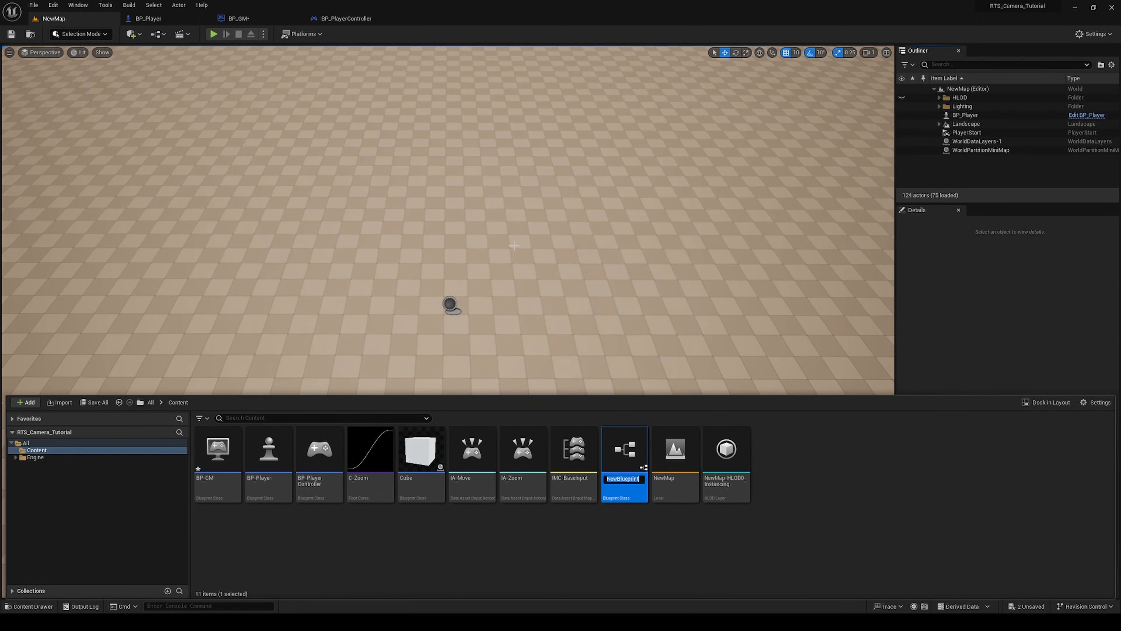
{"action": "type", "text": "BP_"}
{"action": "type", "text": "Interactia"}
{"action": "type", "text": "ble"}
{"action": "key", "text": "Return"}
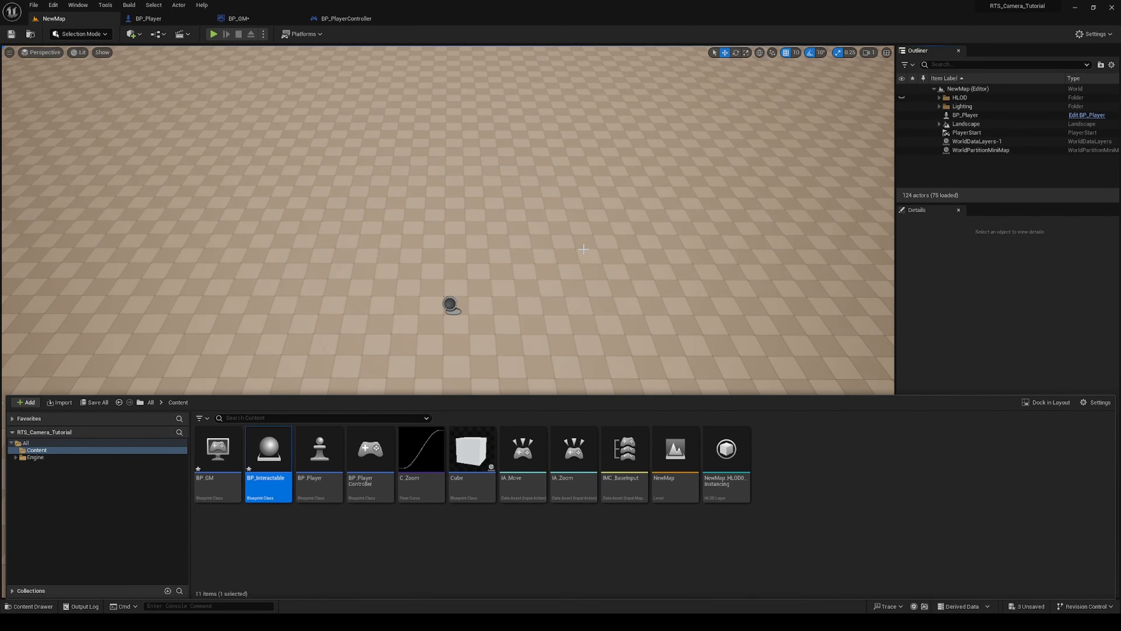
{"action": "double_click", "coordinate": [276, 476]}
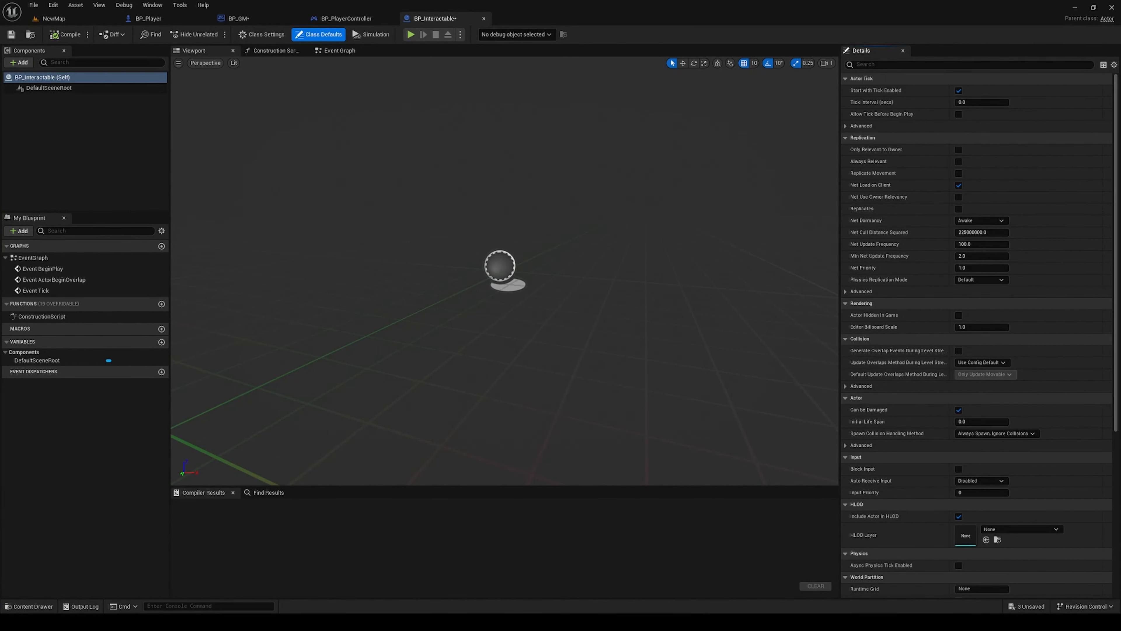
Add a Box Collision component under DefaultSceneRoot, keeping the name Box
{"action": "left_click", "coordinate": [95, 121]}
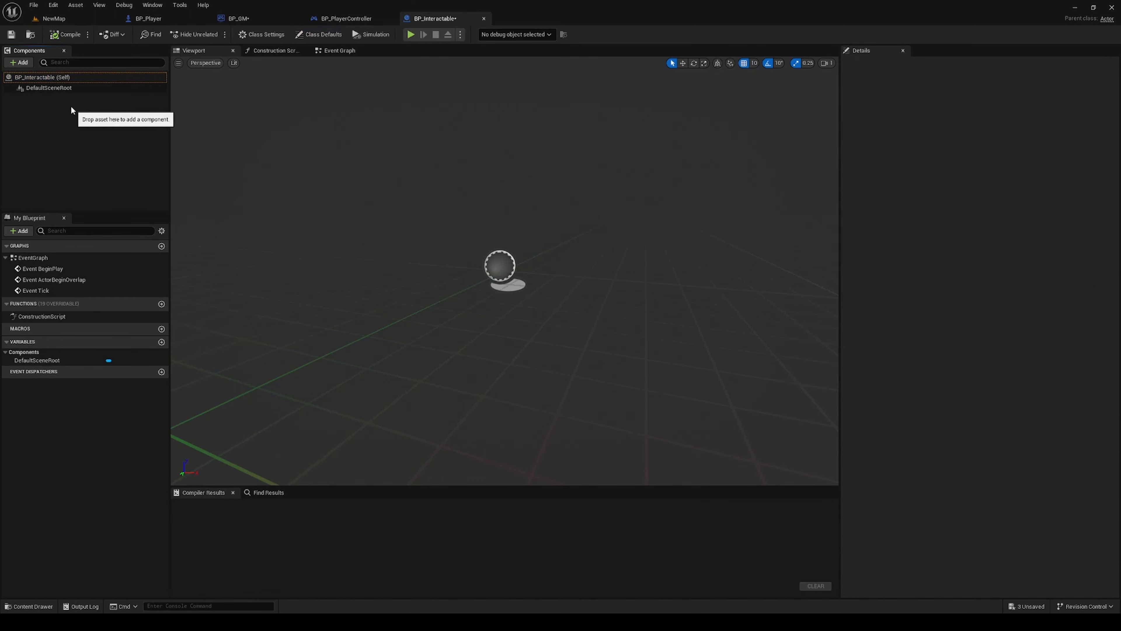
{"action": "left_click", "coordinate": [49, 77]}
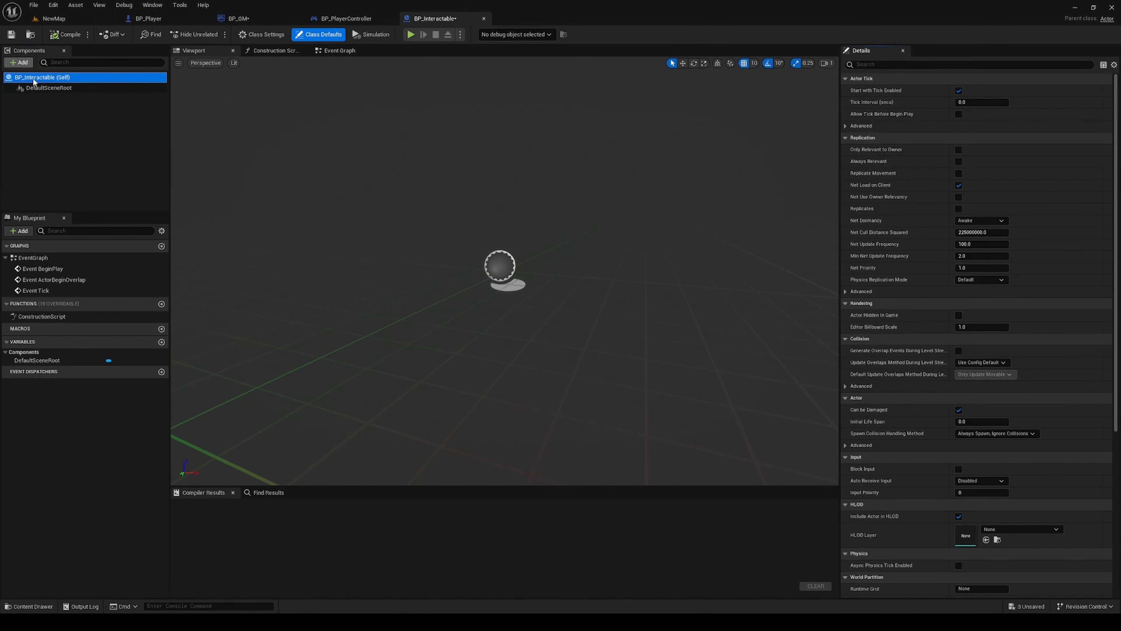
{"action": "left_click", "coordinate": [44, 87]}
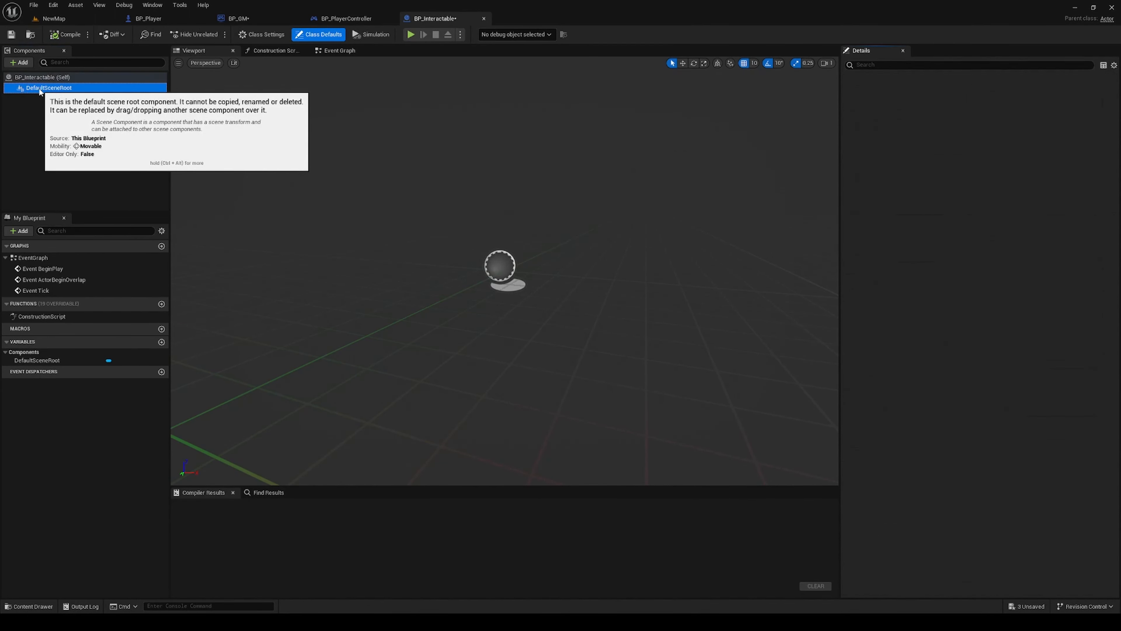
{"action": "left_click", "coordinate": [20, 62]}
{"action": "type", "text": "box c"}
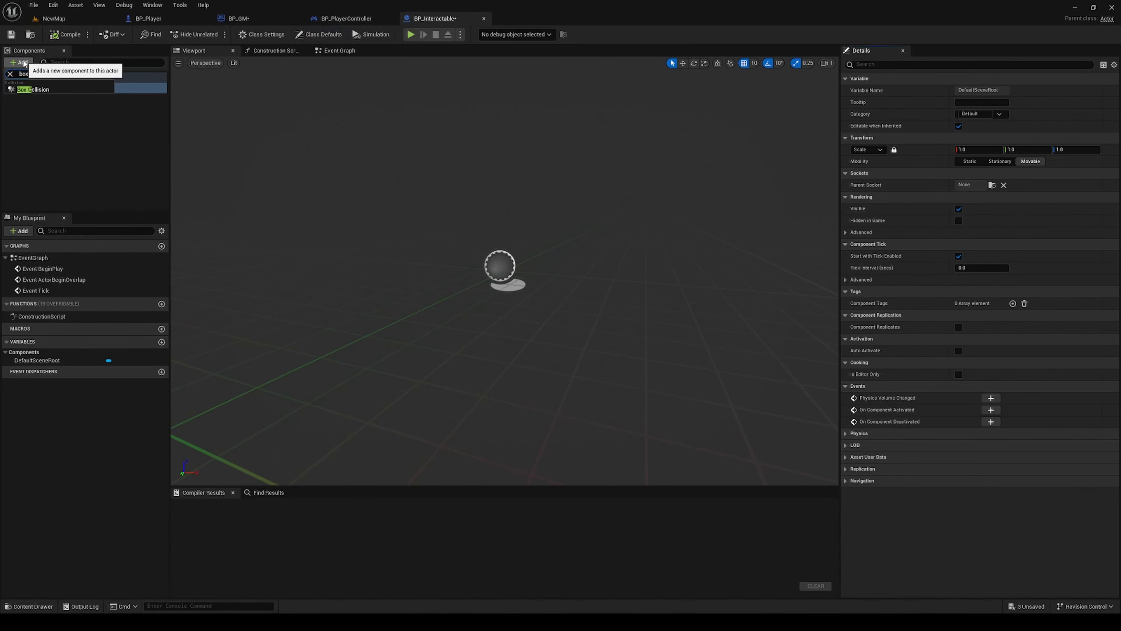
{"action": "left_click", "coordinate": [32, 89]}
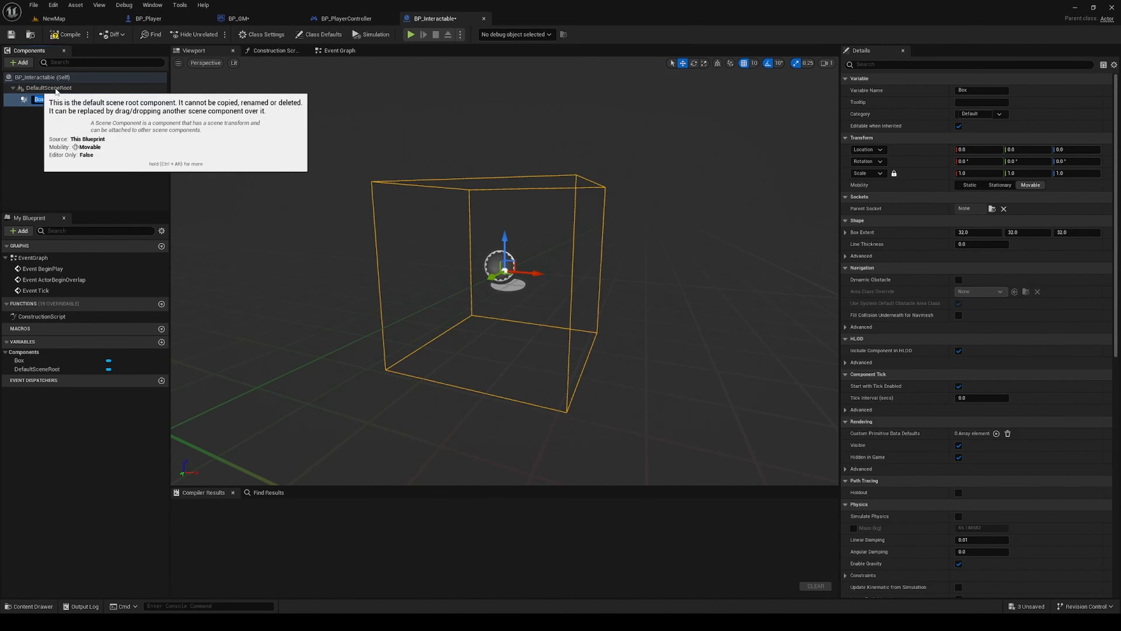
{"action": "left_click", "coordinate": [108, 138]}
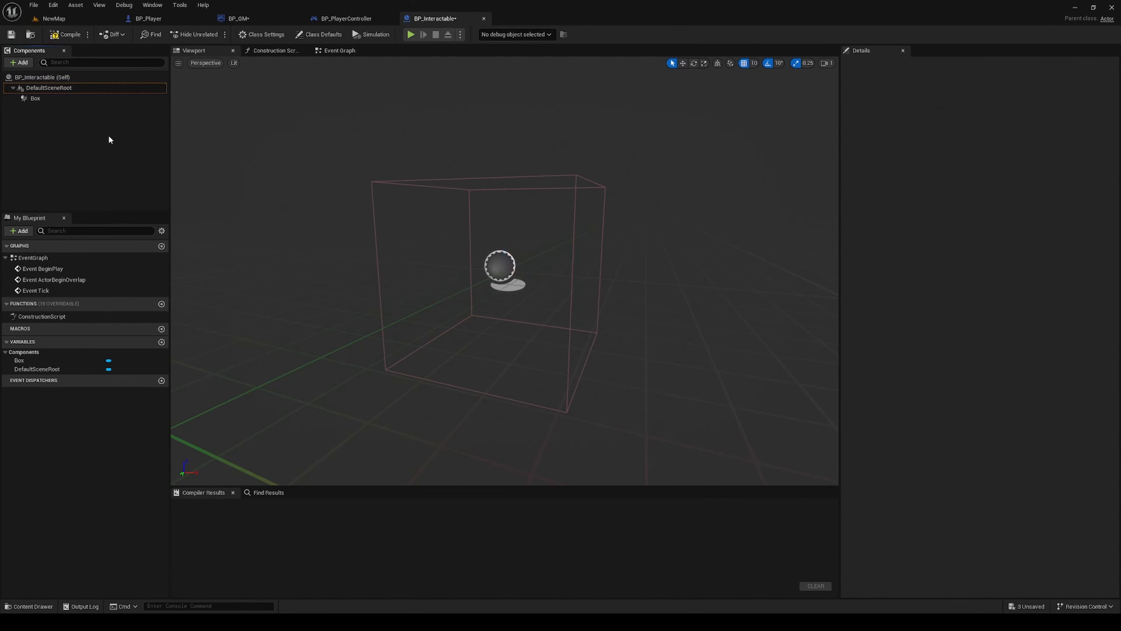
Add a Decal component as a child of Box and name it SelectionDecal
{"action": "left_click", "coordinate": [44, 100]}
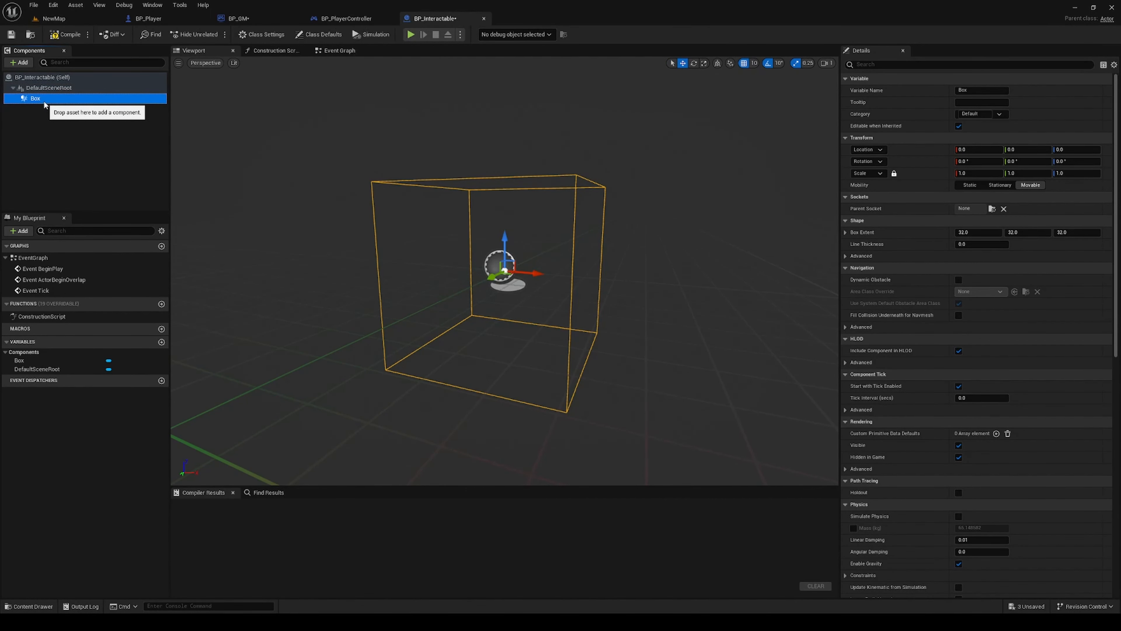
{"action": "left_click", "coordinate": [15, 63]}
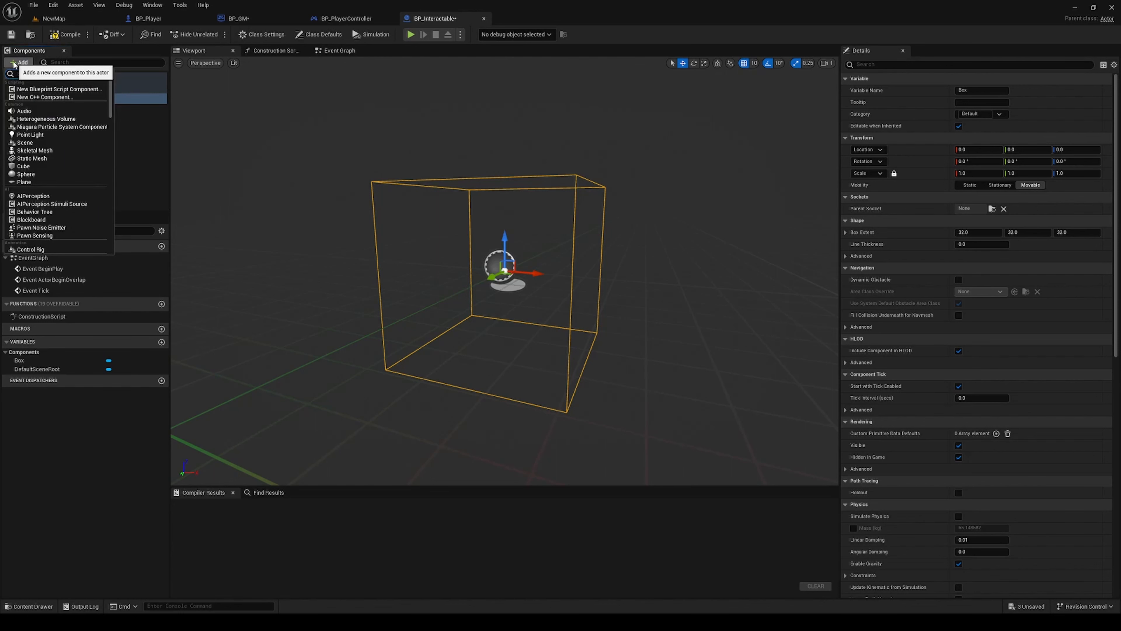
{"action": "type", "text": "s"}
{"action": "key", "text": "Return"}
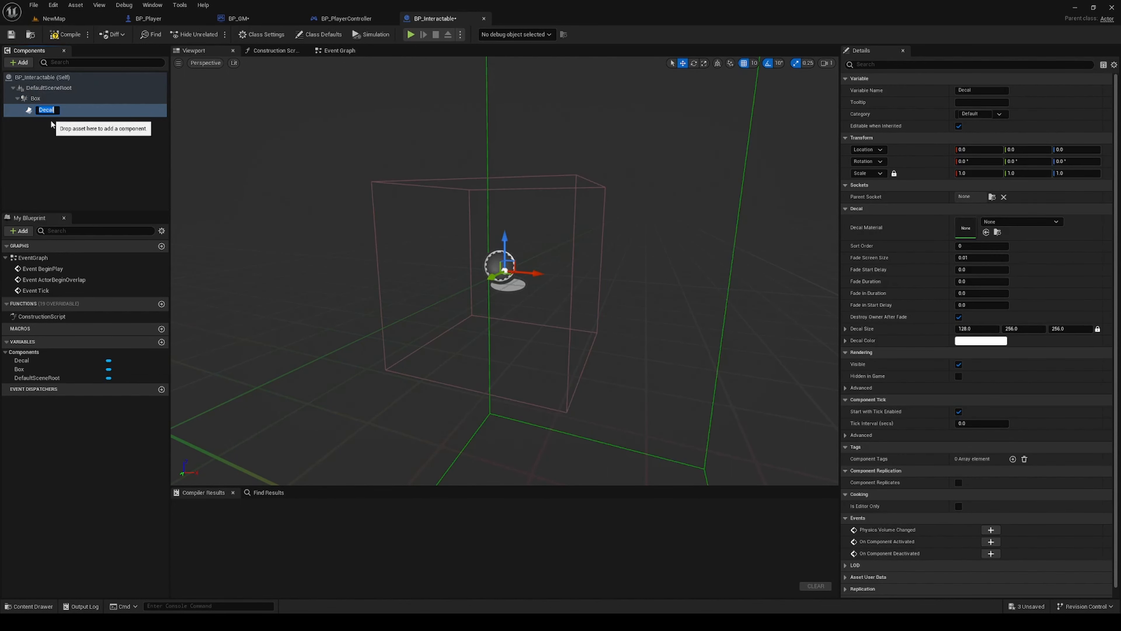
{"action": "type", "text": "SelectionDe"}
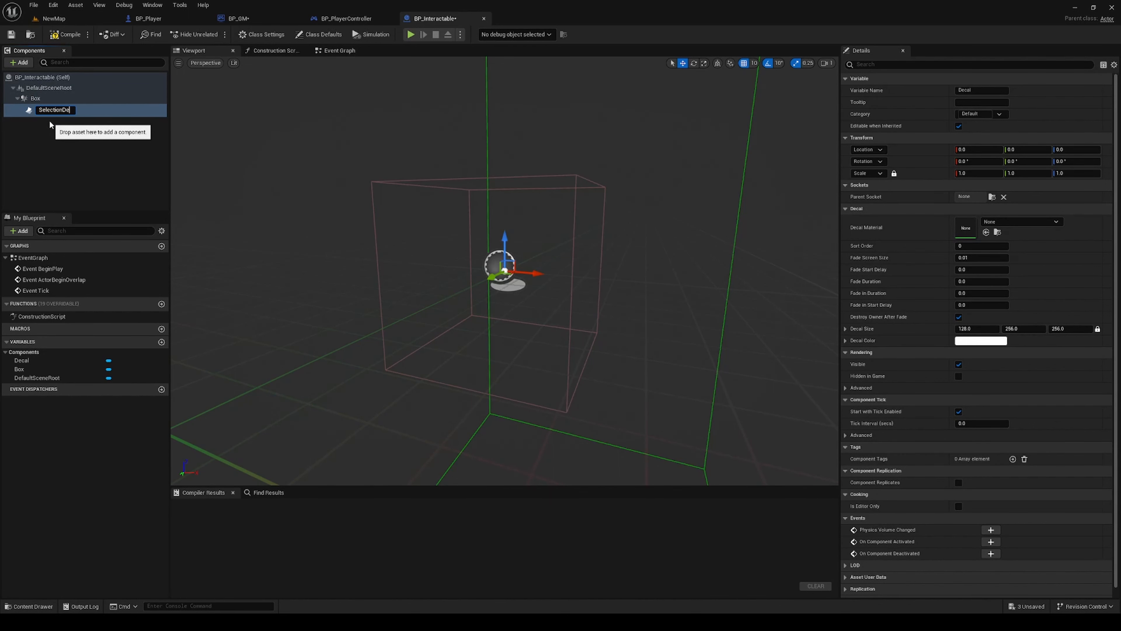
{"action": "type", "text": "cal"}
{"action": "key", "text": "Return"}
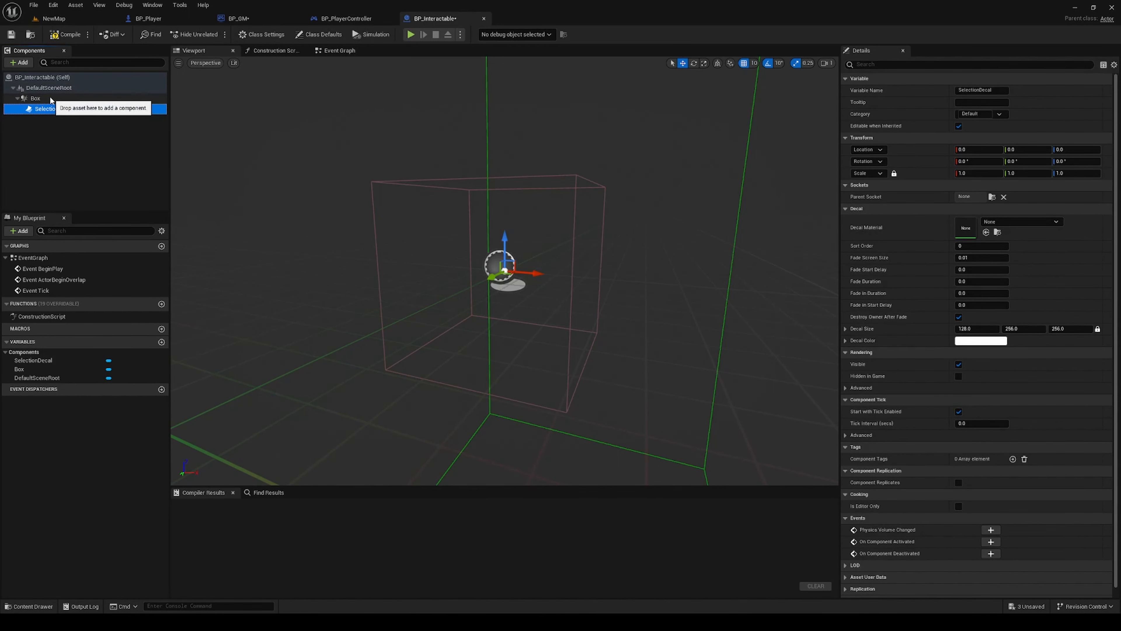
Add a Cube mesh component as a child of the Box component
{"action": "right_click", "coordinate": [50, 98]}
{"action": "left_click", "coordinate": [22, 124]}
{"action": "left_click", "coordinate": [31, 100]}
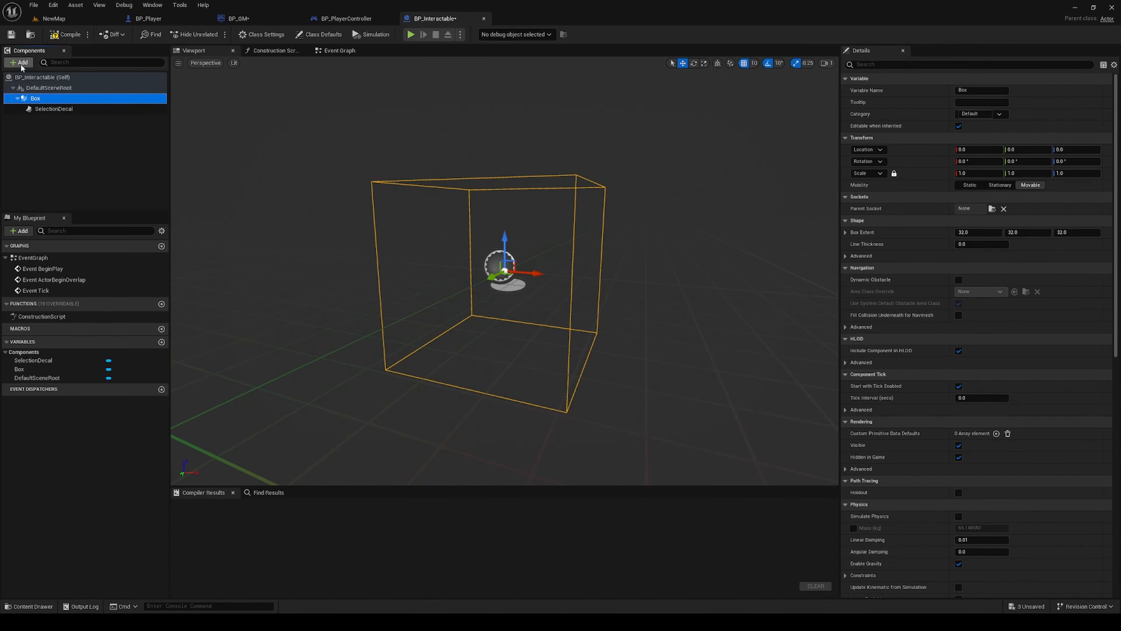
{"action": "left_click", "coordinate": [19, 62]}
{"action": "type", "text": "cu"}
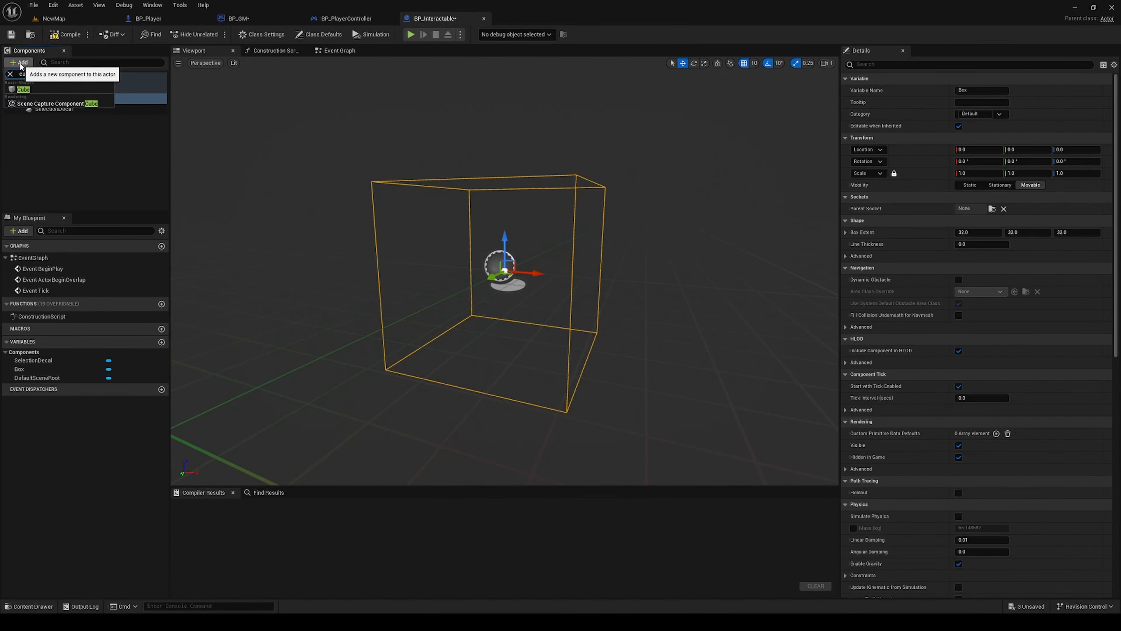
{"action": "key", "text": "Return"}
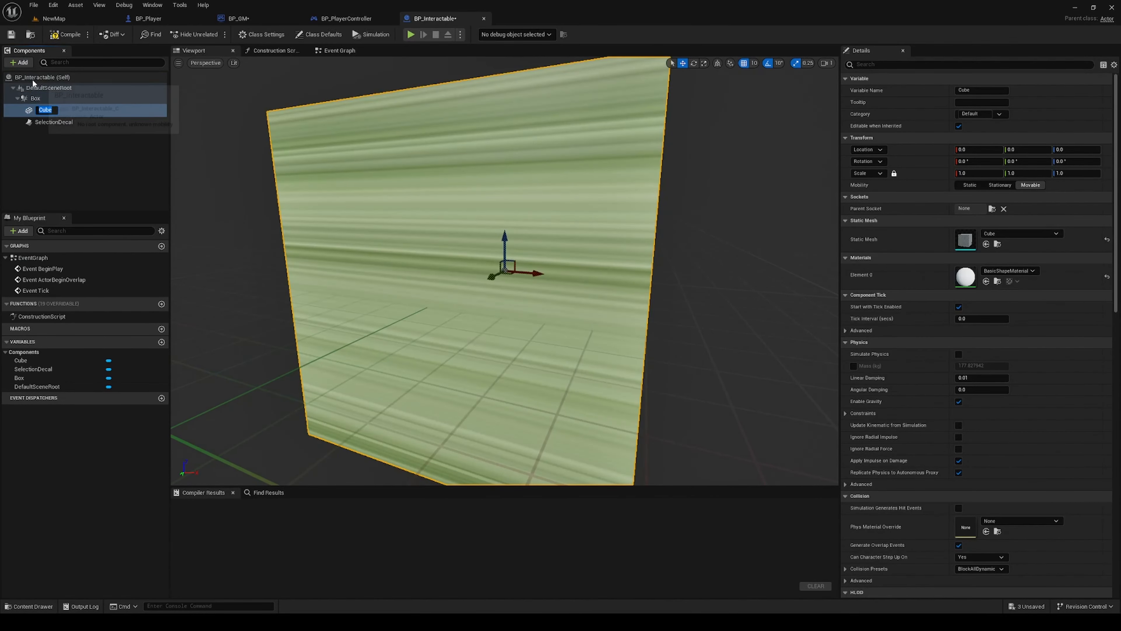
Set the Y rotation of the SelectionDecal component to 90°
{"action": "scroll", "coordinate": [586, 231], "scroll_direction": "down", "scroll_amount": 5}
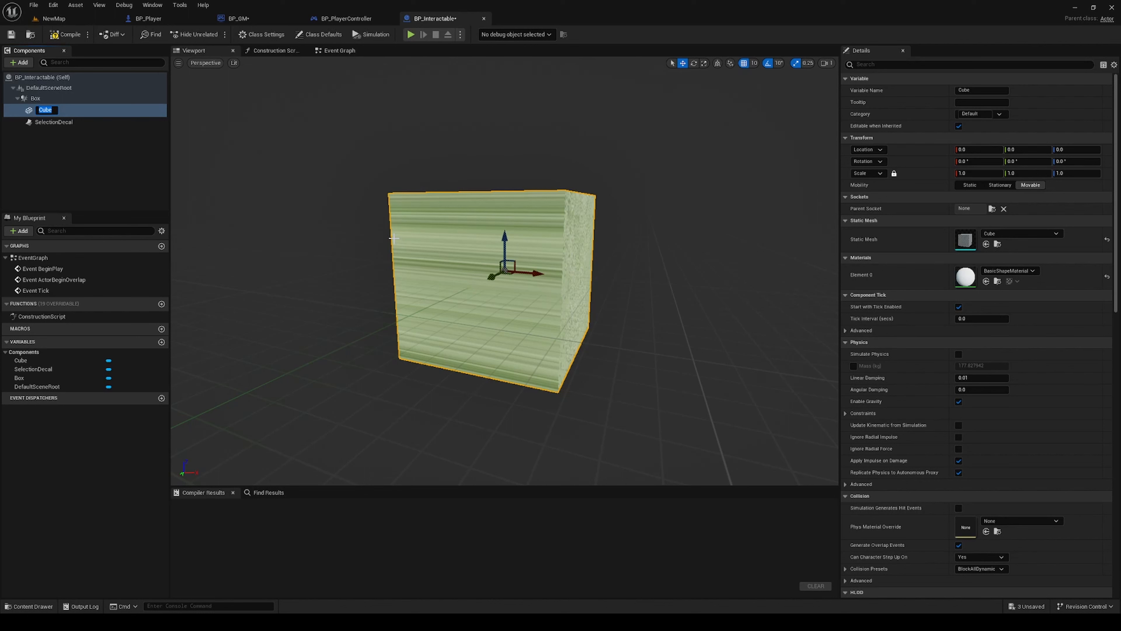
{"action": "left_click", "coordinate": [67, 122]}
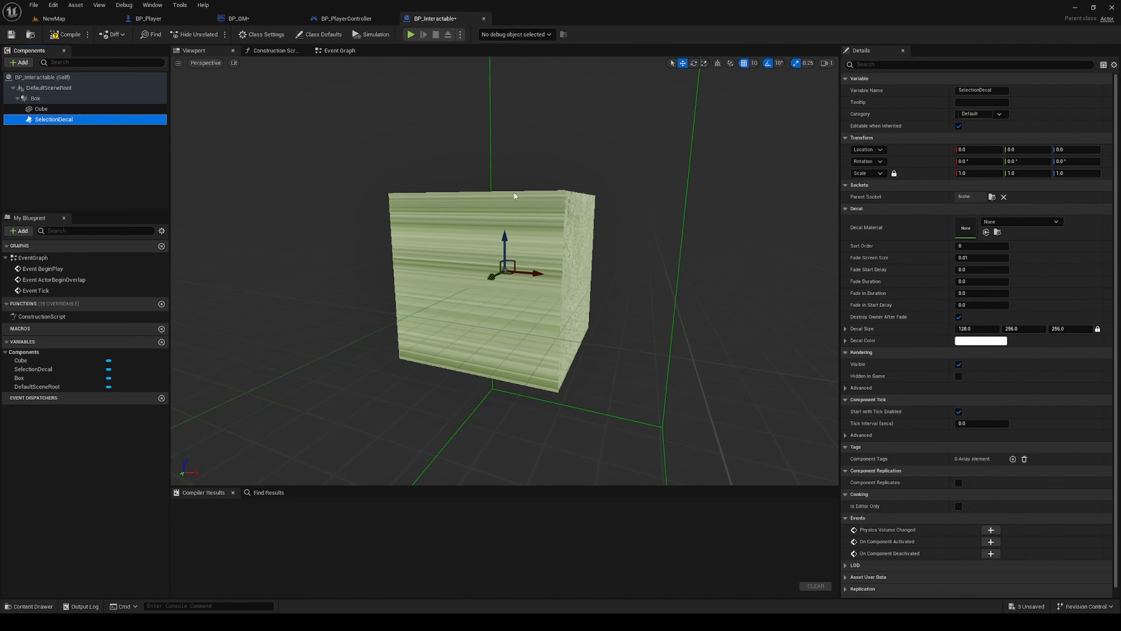
{"action": "scroll", "coordinate": [430, 229], "scroll_direction": "down", "scroll_amount": 8}
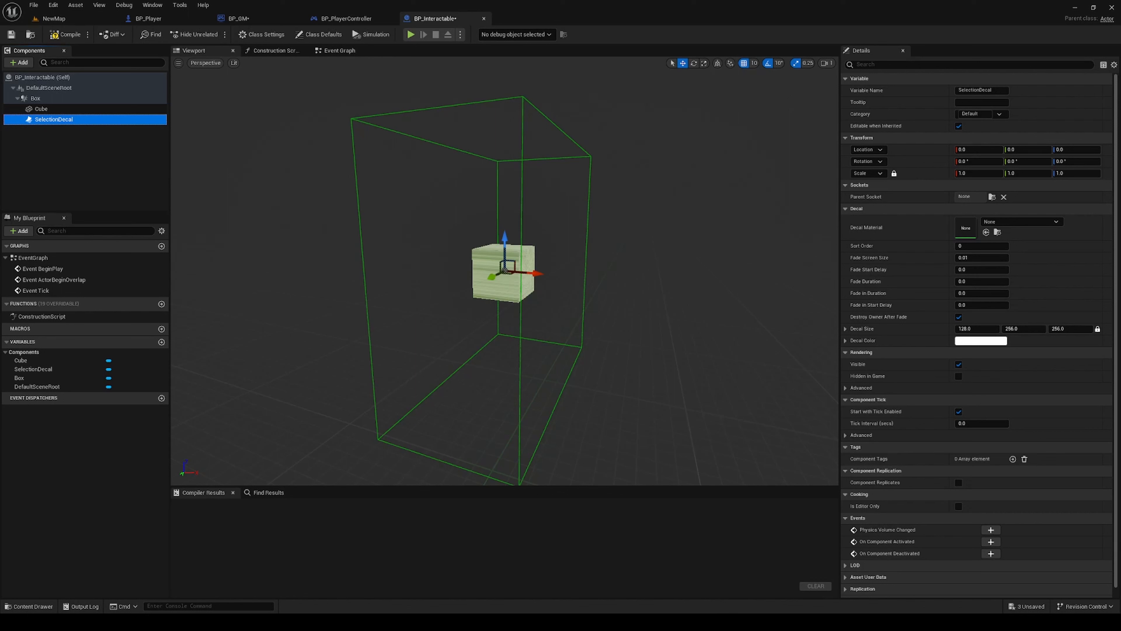
{"action": "left_click", "coordinate": [1022, 160]}
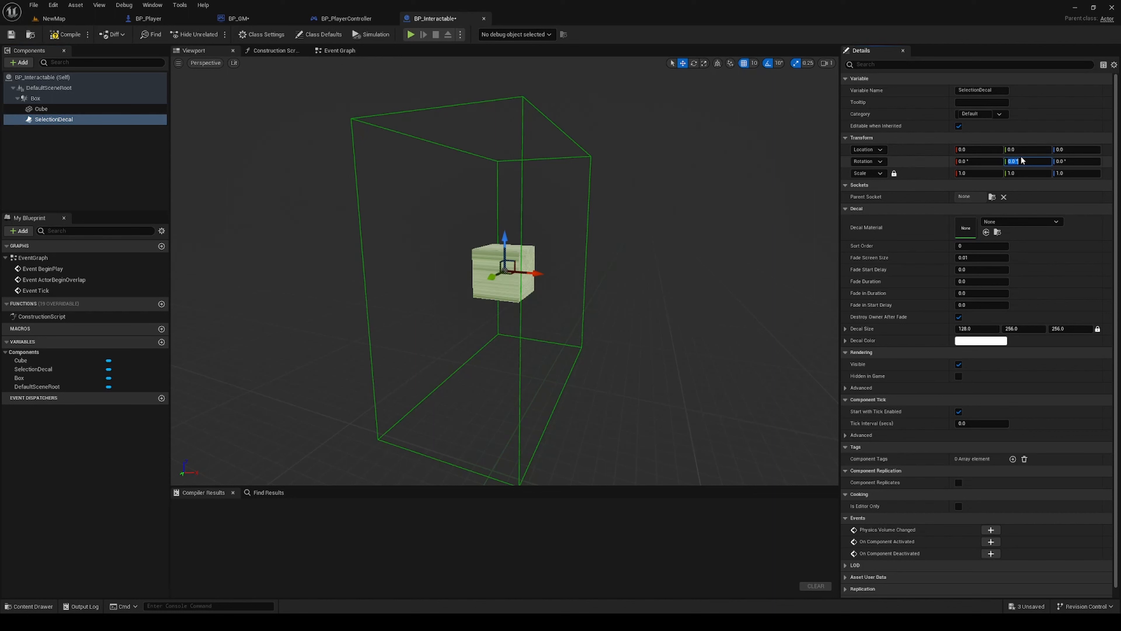
{"action": "type", "text": "90"}
{"action": "key", "text": "Return"}
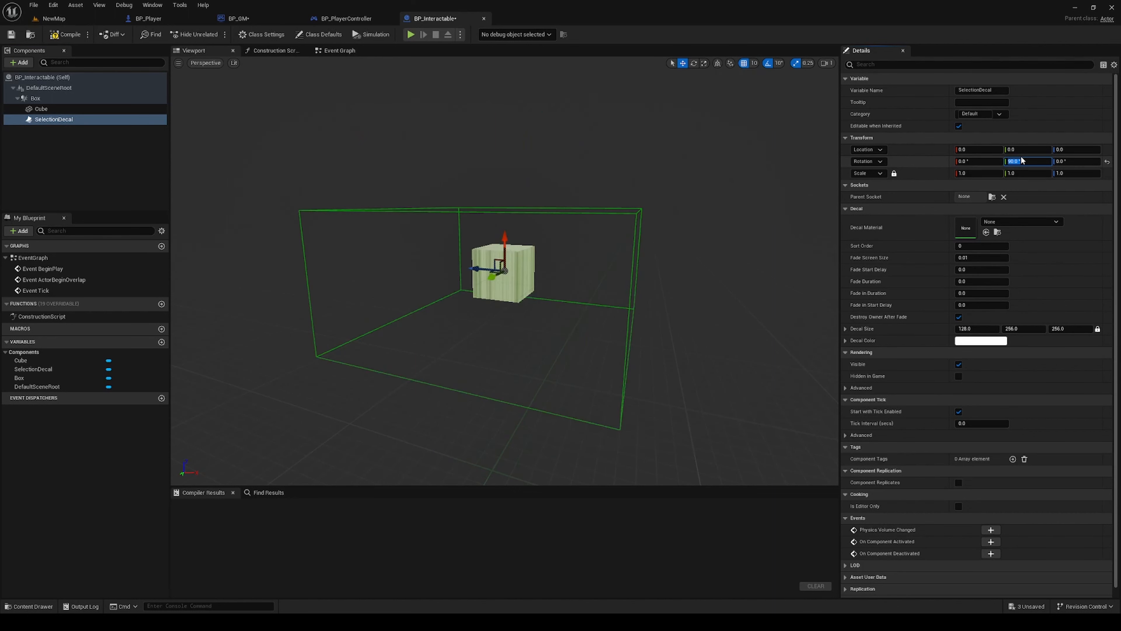
Set the Decal Size of SelectionDecal to 45 × 90 × 90 with the proportions locked
{"action": "left_click", "coordinate": [972, 328]}
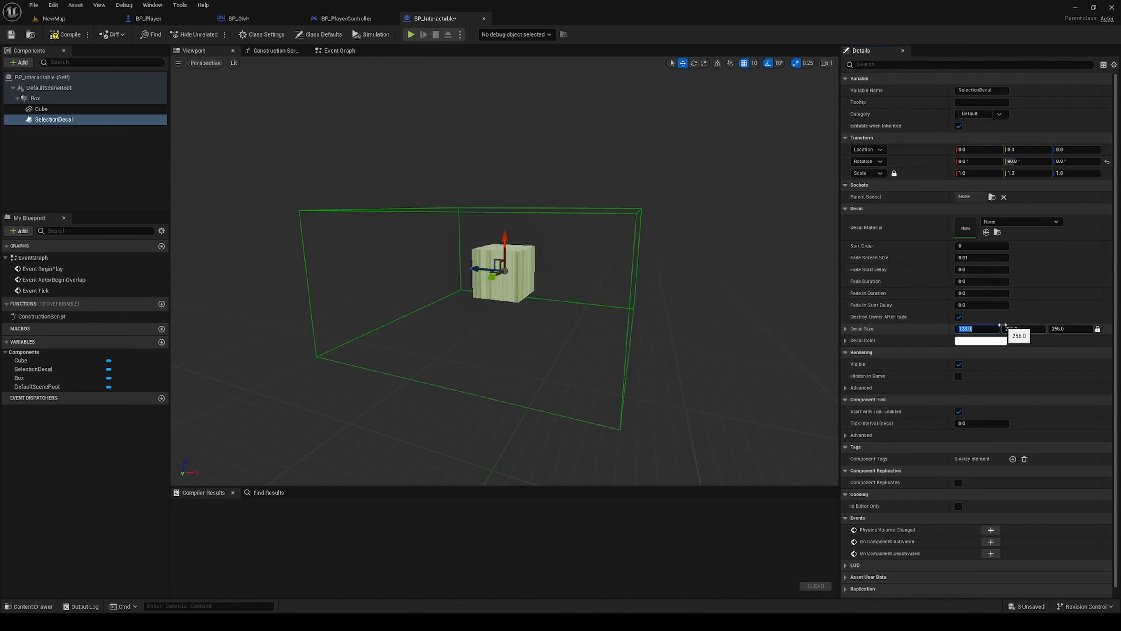
{"action": "type", "text": "45"}
{"action": "key", "text": "Tab"}
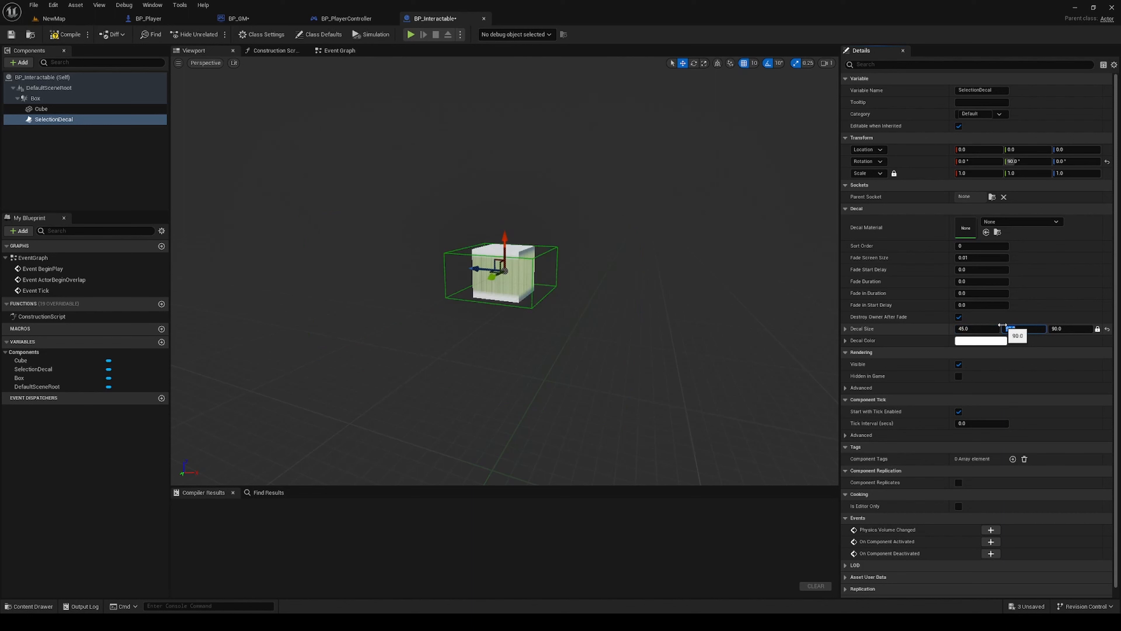
{"action": "key", "text": "Tab"}
{"action": "scroll", "coordinate": [522, 206], "scroll_direction": "up", "scroll_amount": 5}
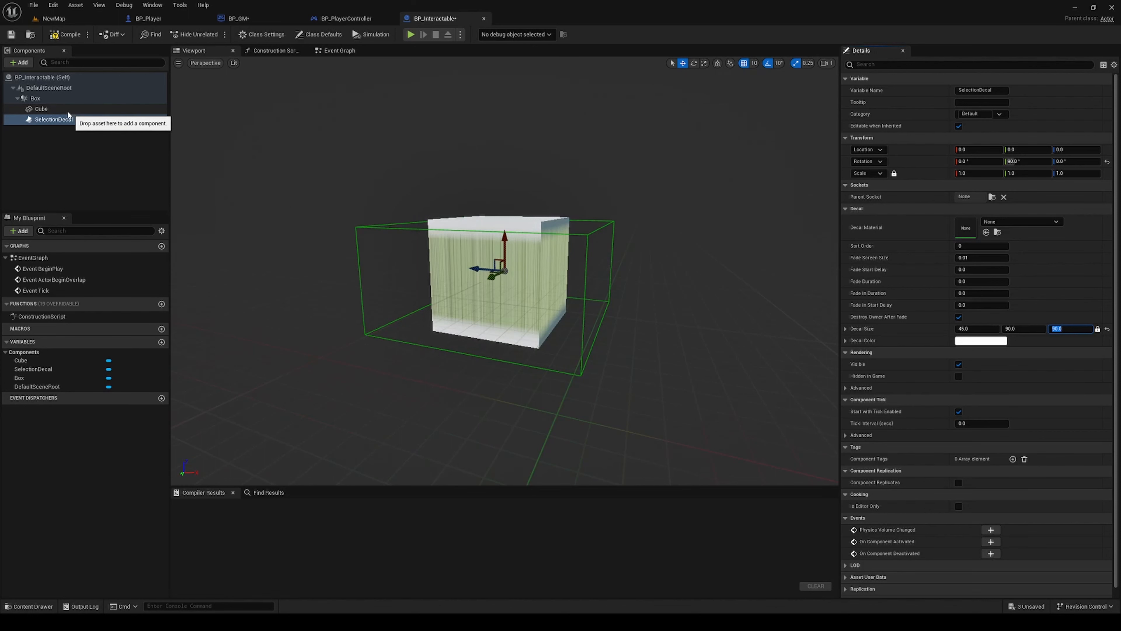
Set the Box component's Box Extent to 80 in both X and Y
{"action": "left_click", "coordinate": [52, 101]}
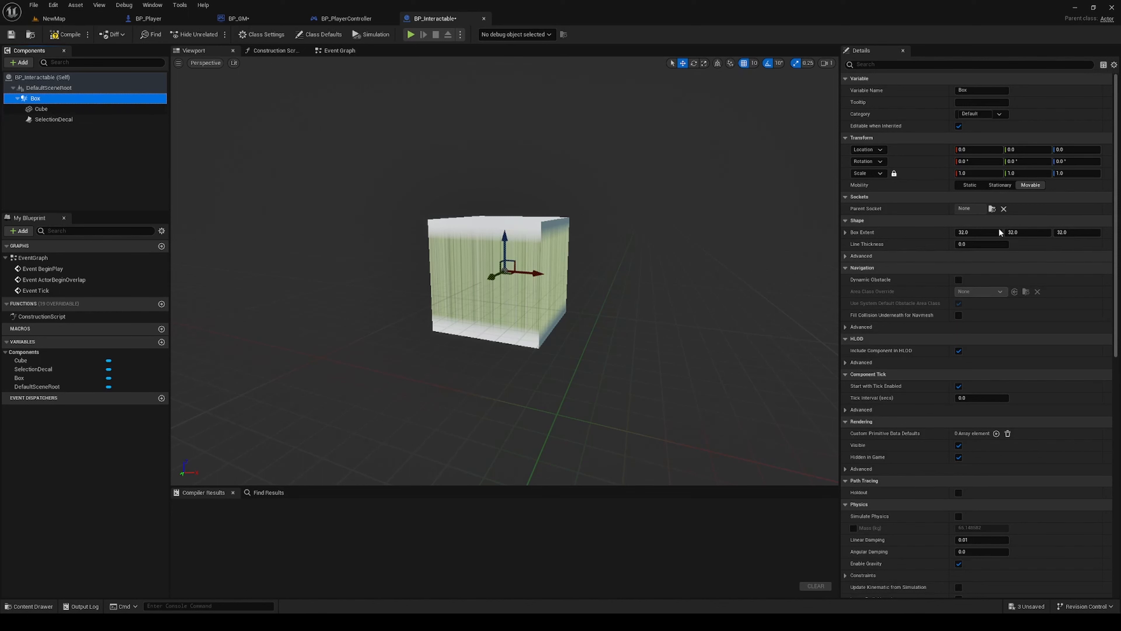
{"action": "left_click", "coordinate": [981, 233]}
{"action": "type", "text": "80"}
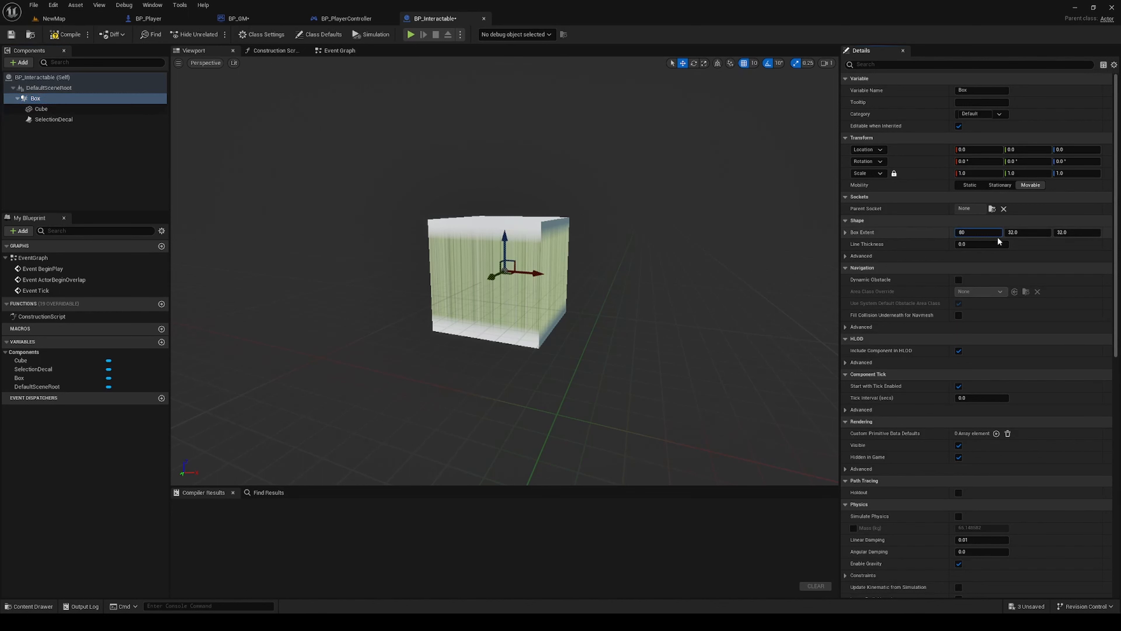
{"action": "key", "text": "Tab"}
{"action": "type", "text": "80"}
{"action": "key", "text": "Tab"}
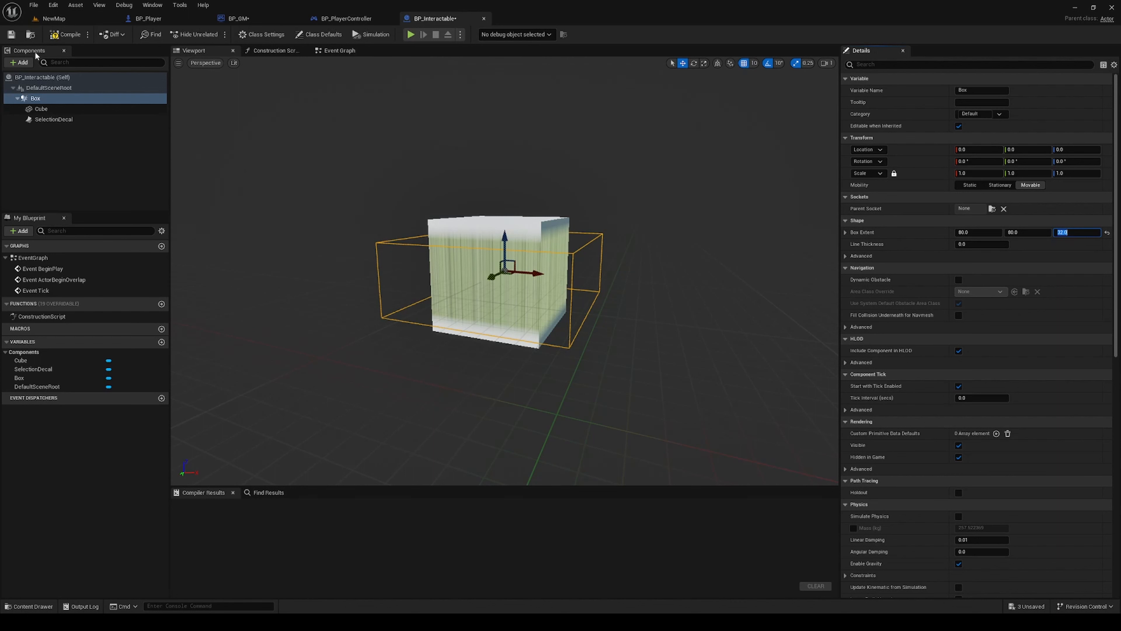
Compile and save the BP_Interactable Blueprint
{"action": "left_click", "coordinate": [63, 34]}
{"action": "left_click", "coordinate": [132, 162]}
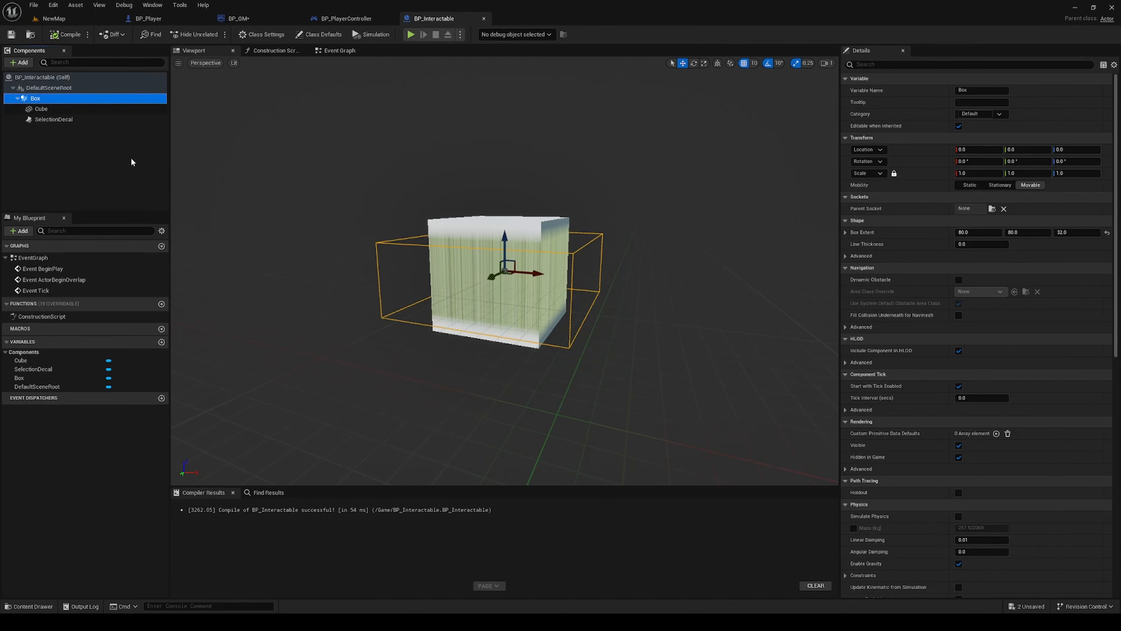
{"action": "key", "text": "ctrl+s"}
Create a material named M_SelectedDecal in the Content folder and open it for editing
{"action": "left_click", "coordinate": [67, 120]}
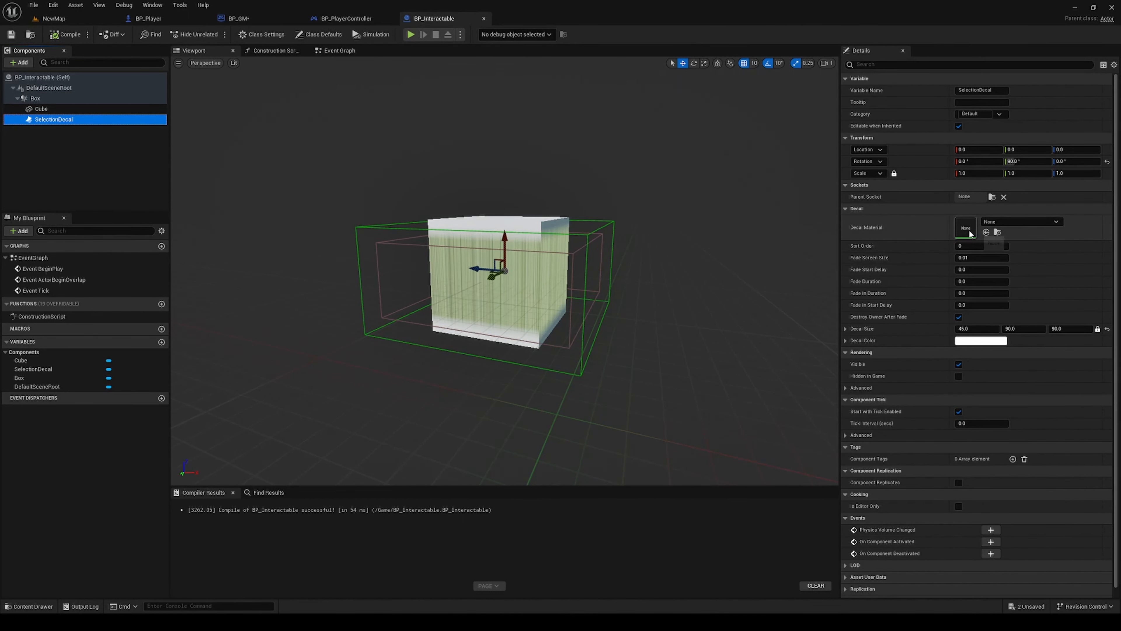
{"action": "left_click", "coordinate": [28, 606]}
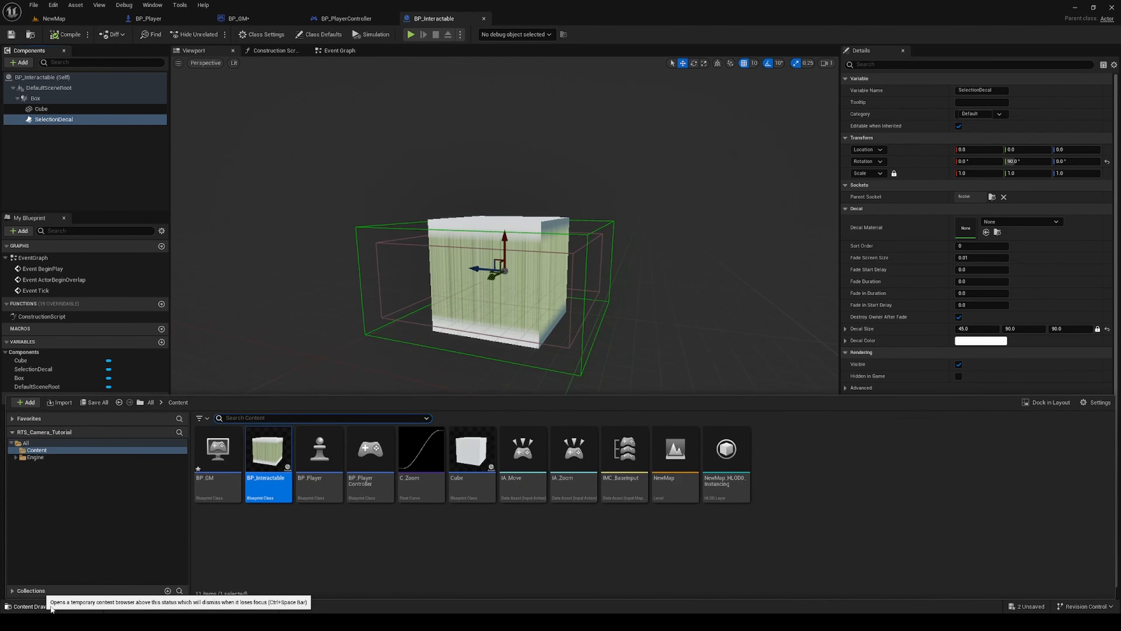
{"action": "right_click", "coordinate": [431, 544]}
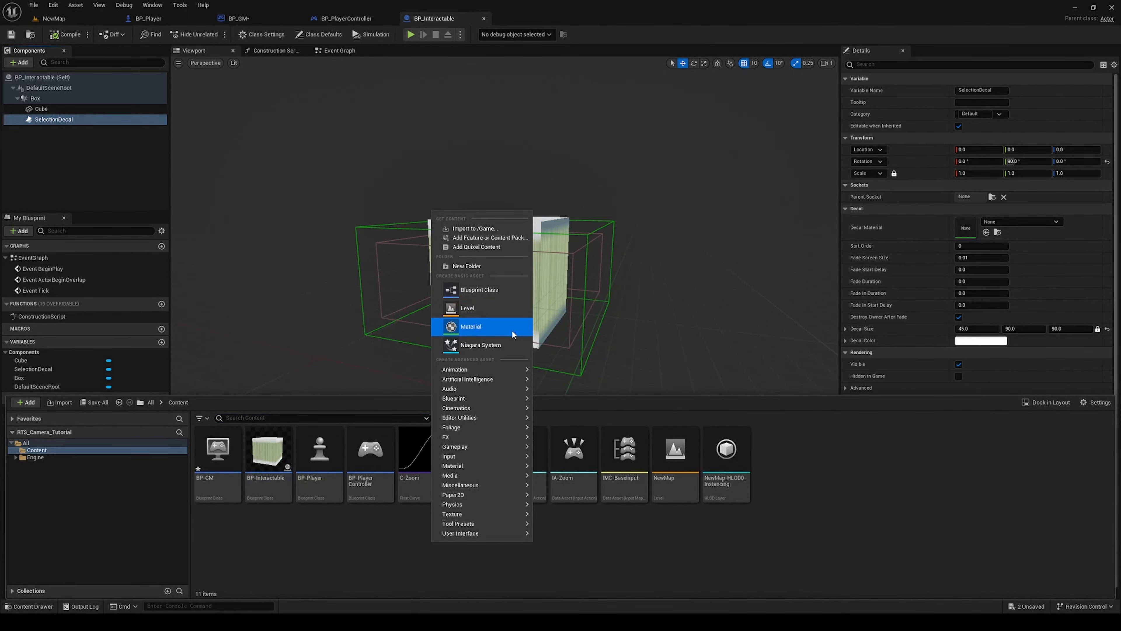
{"action": "left_click", "coordinate": [470, 327]}
{"action": "type", "text": "M"}
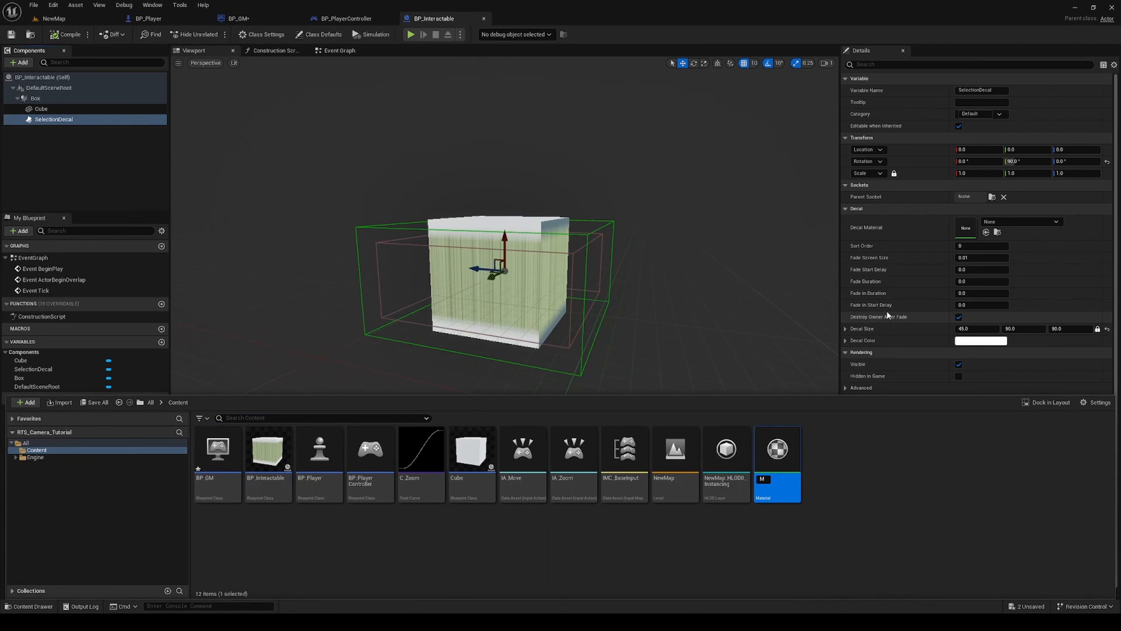
{"action": "type", "text": "_SelectedDecal"}
{"action": "key", "text": "Return"}
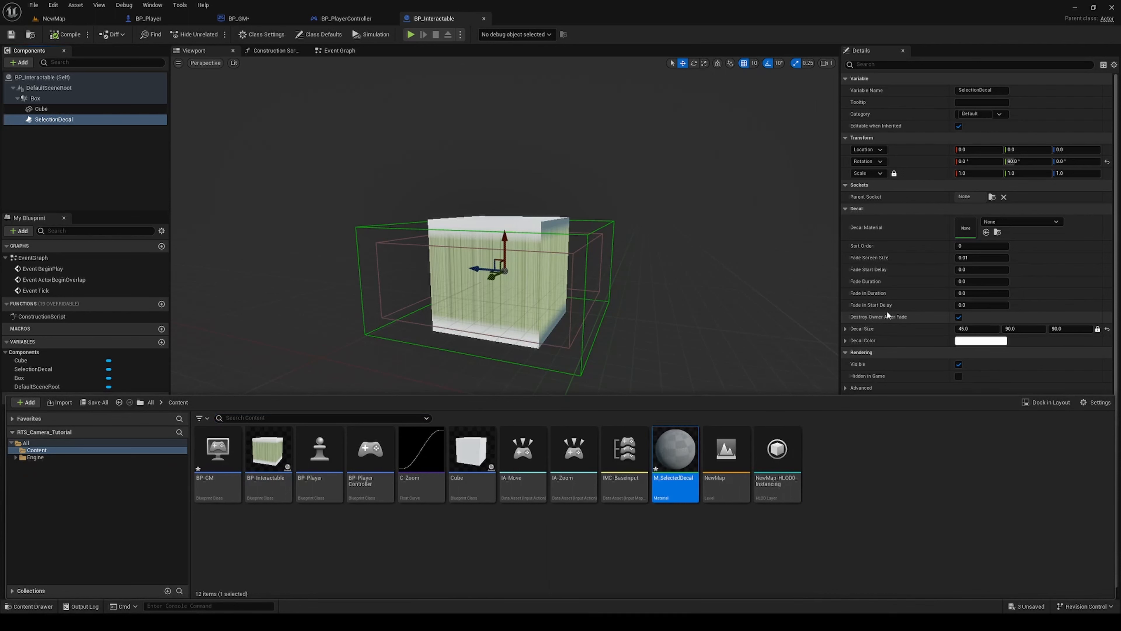
{"action": "double_click", "coordinate": [679, 478]}
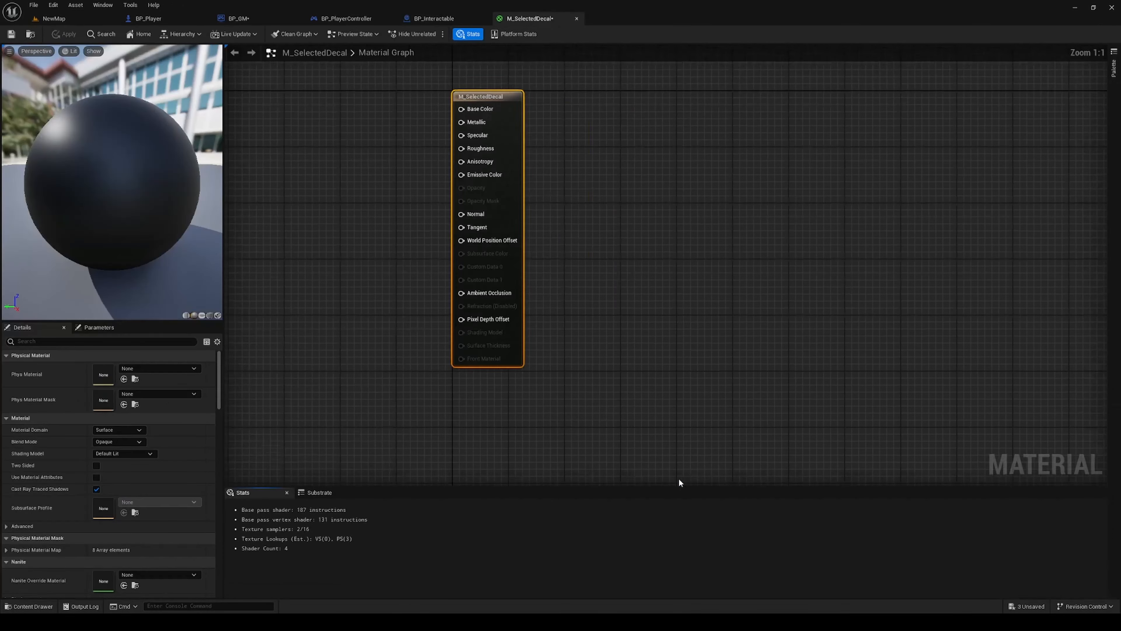
{"action": "right_click", "coordinate": [436, 167]}
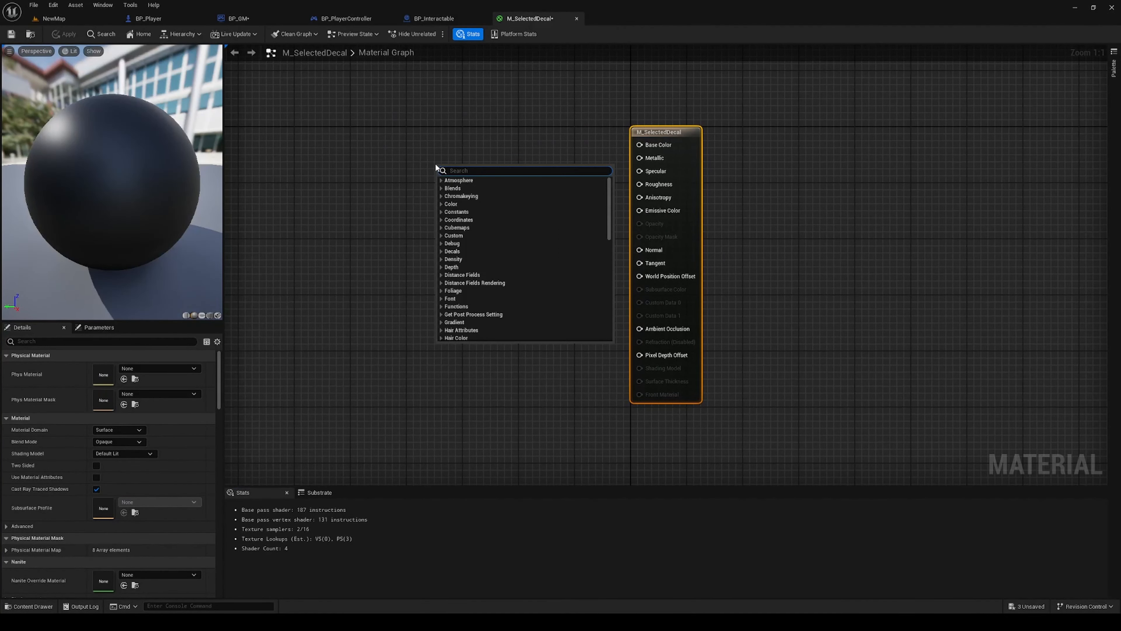
{"action": "type", "text": "constant"}
{"action": "key", "text": "Return"}
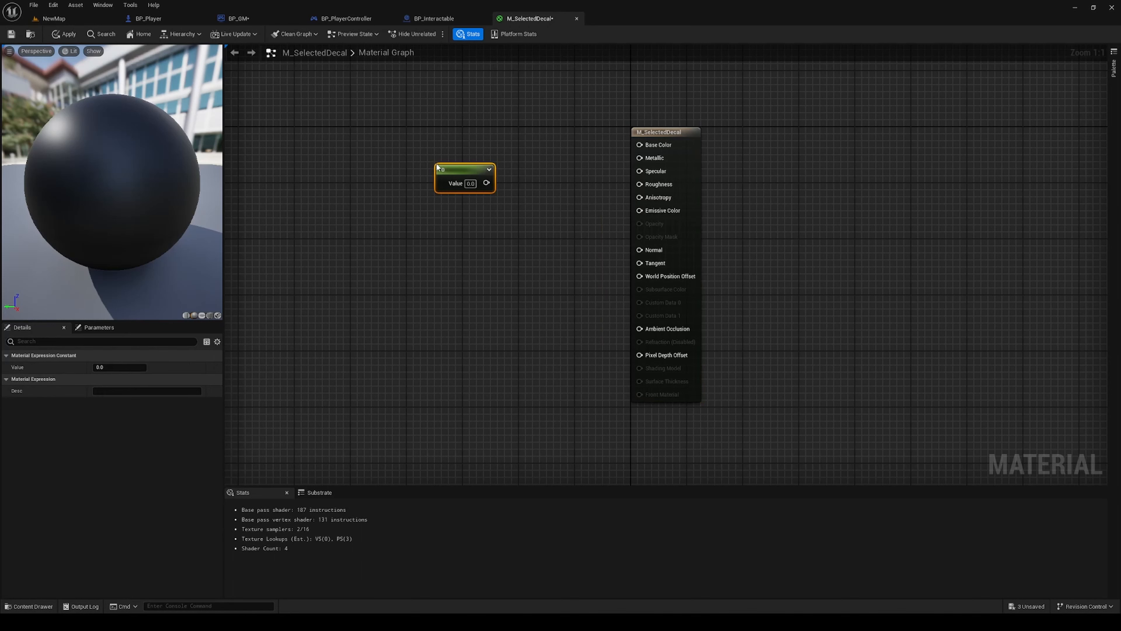
{"action": "key", "text": "Delete"}
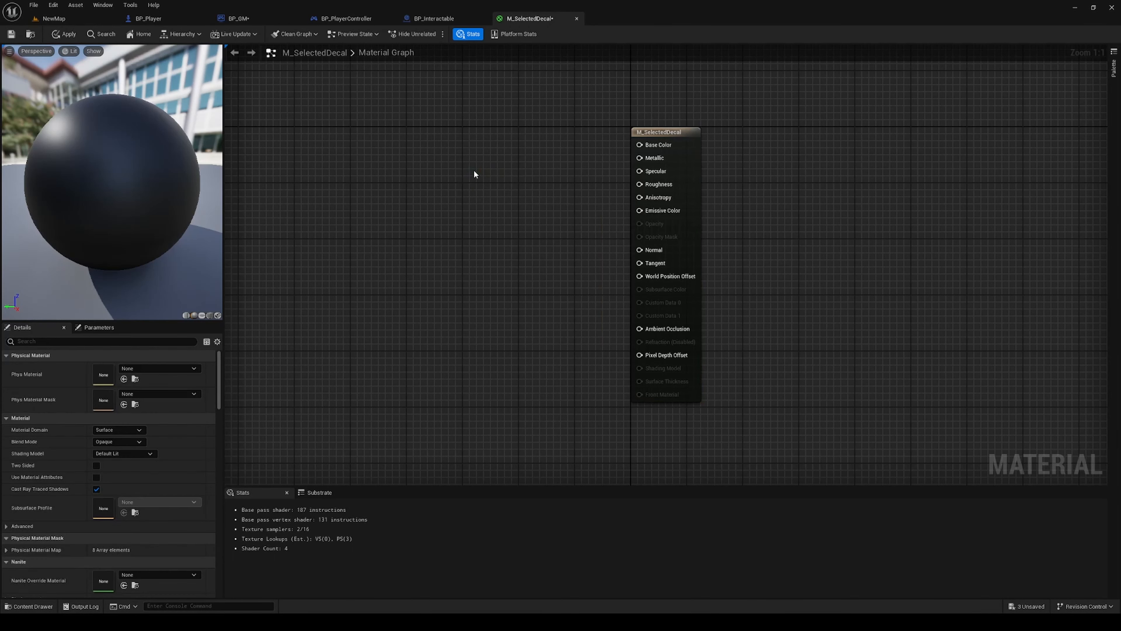
Add a Constant3Vector node to the material graph and set its color to light green, about 0.26, 1.0, 0.145
{"action": "right_click", "coordinate": [475, 170]}
{"action": "type", "text": "vecto"}
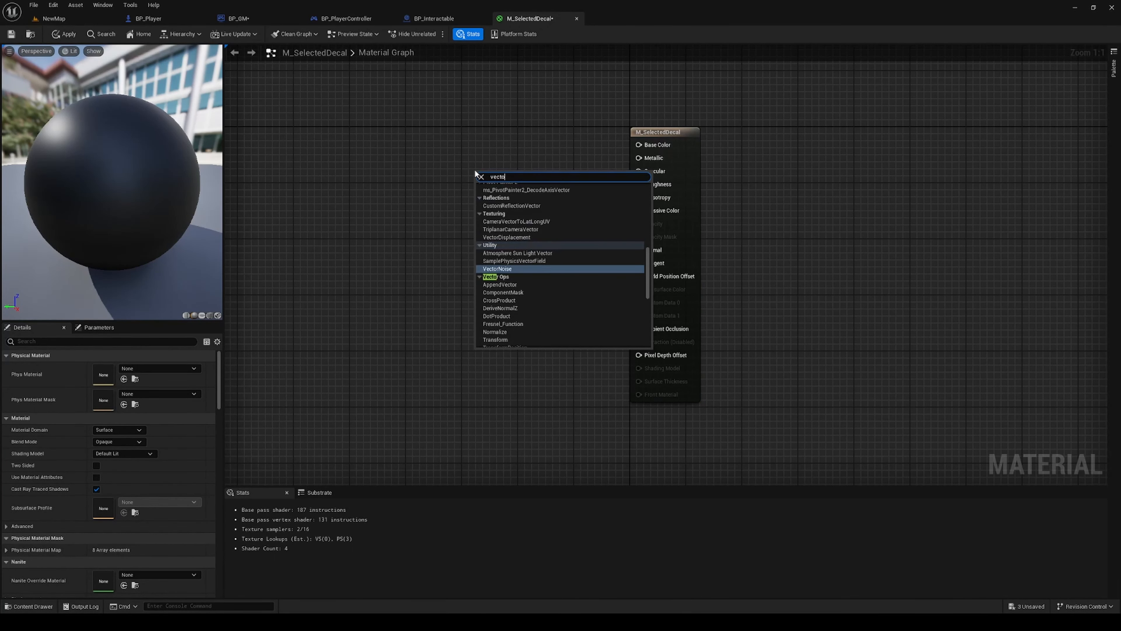
{"action": "type", "text": "r 3"}
{"action": "key", "text": "Return"}
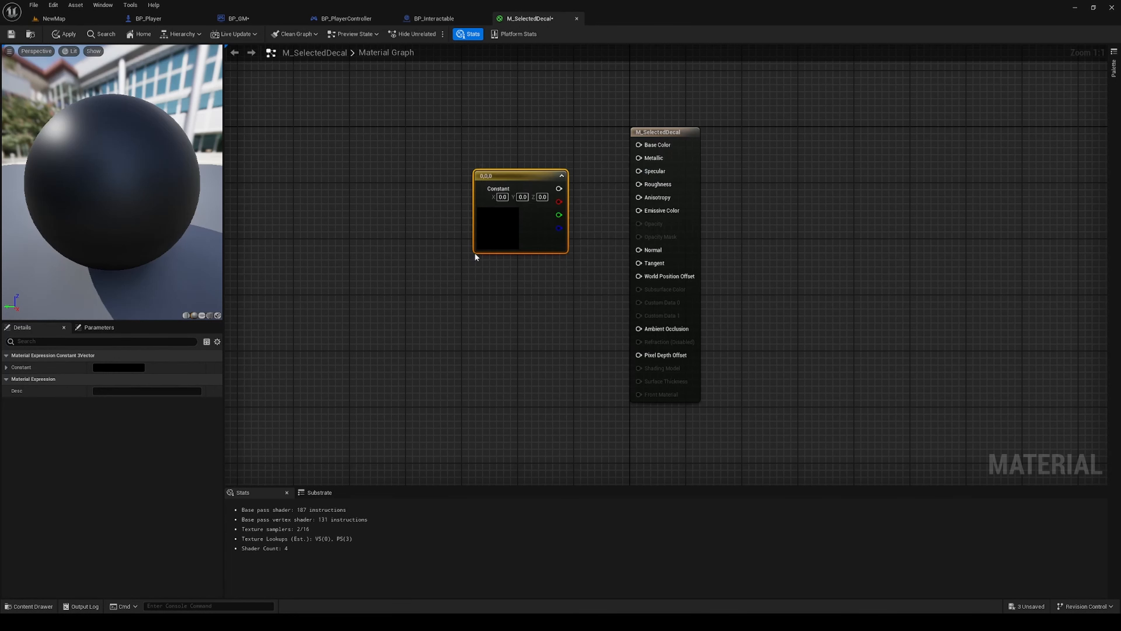
{"action": "double_click", "coordinate": [497, 220]}
{"action": "left_click", "coordinate": [498, 221]}
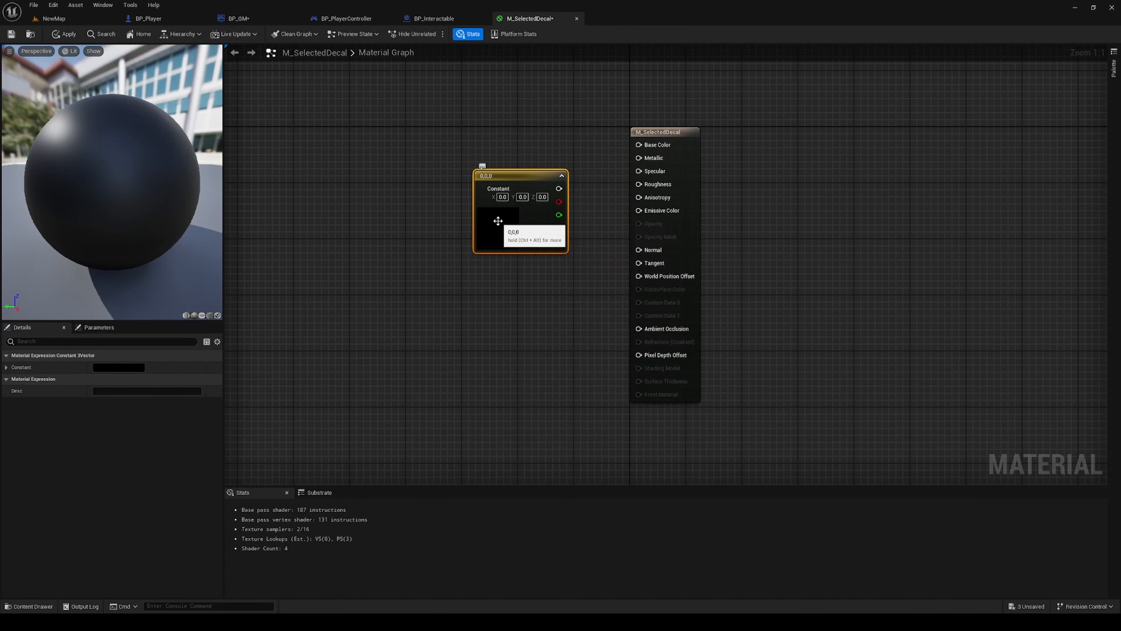
{"action": "double_click", "coordinate": [498, 220]}
{"action": "left_click", "coordinate": [532, 329]}
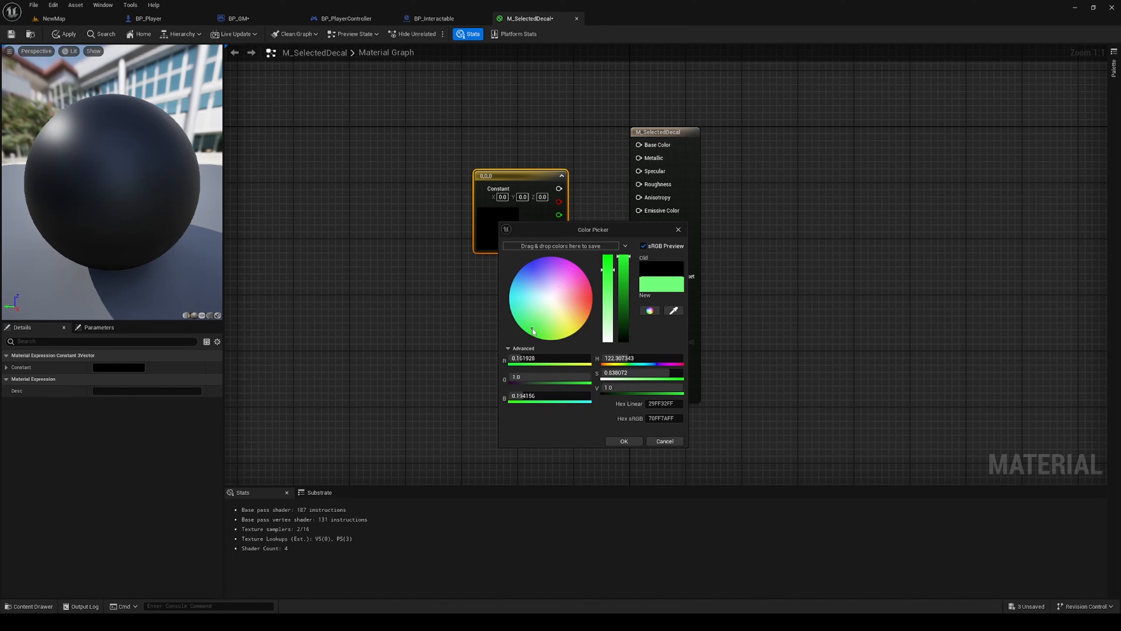
{"action": "left_click_drag", "start_coordinate": [532, 328], "coordinate": [539, 335]}
{"action": "left_click", "coordinate": [628, 440]}
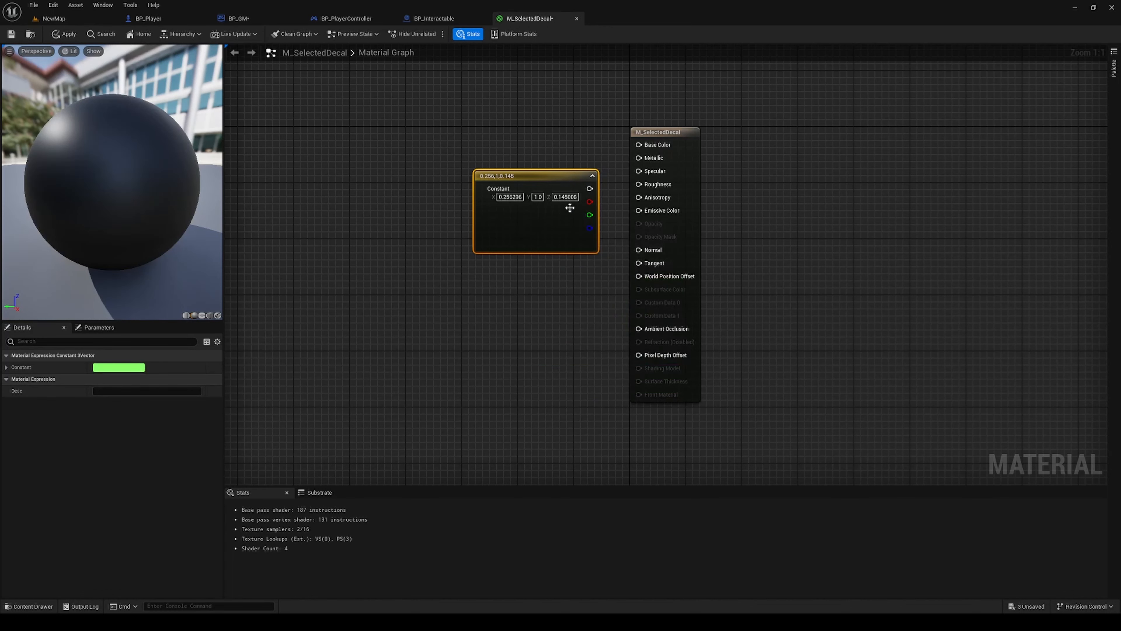
Connect the green constant to the material's Emissive Color input and save M_SelectedDecal
{"action": "left_click_drag", "start_coordinate": [578, 214], "coordinate": [639, 210]}
{"action": "left_click", "coordinate": [506, 187]}
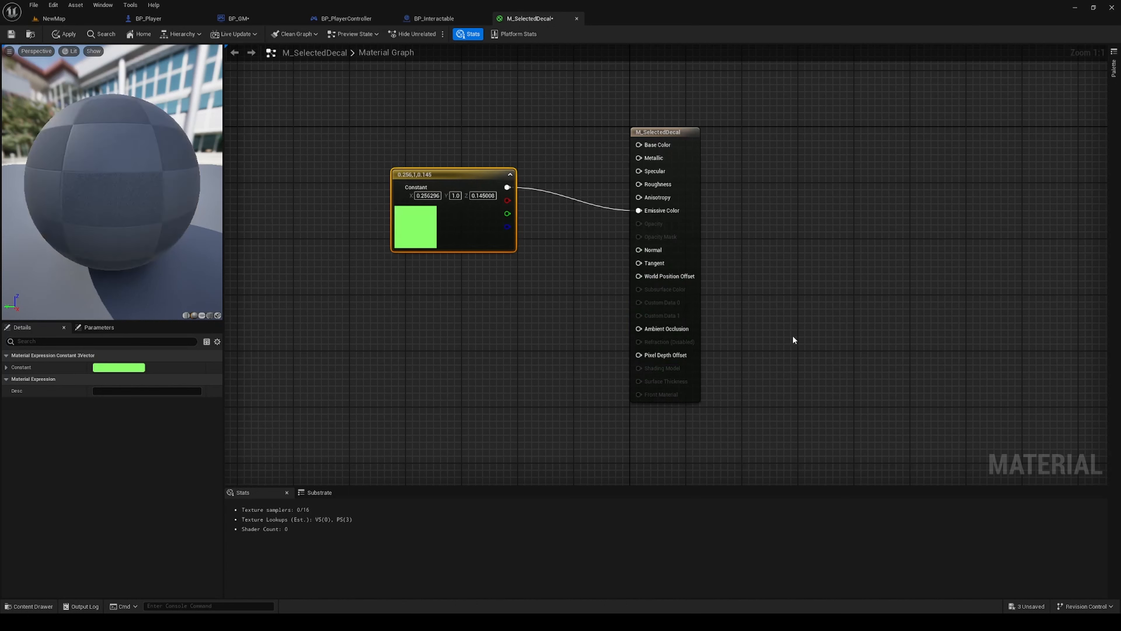
{"action": "left_click", "coordinate": [479, 321]}
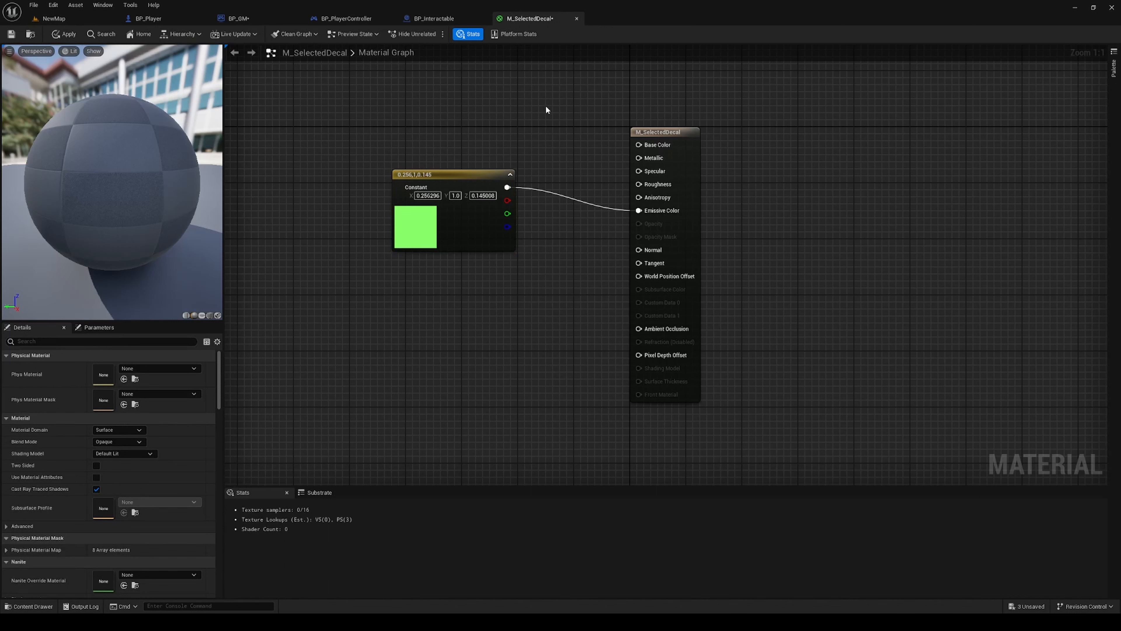
{"action": "key", "text": "ctrl+s"}
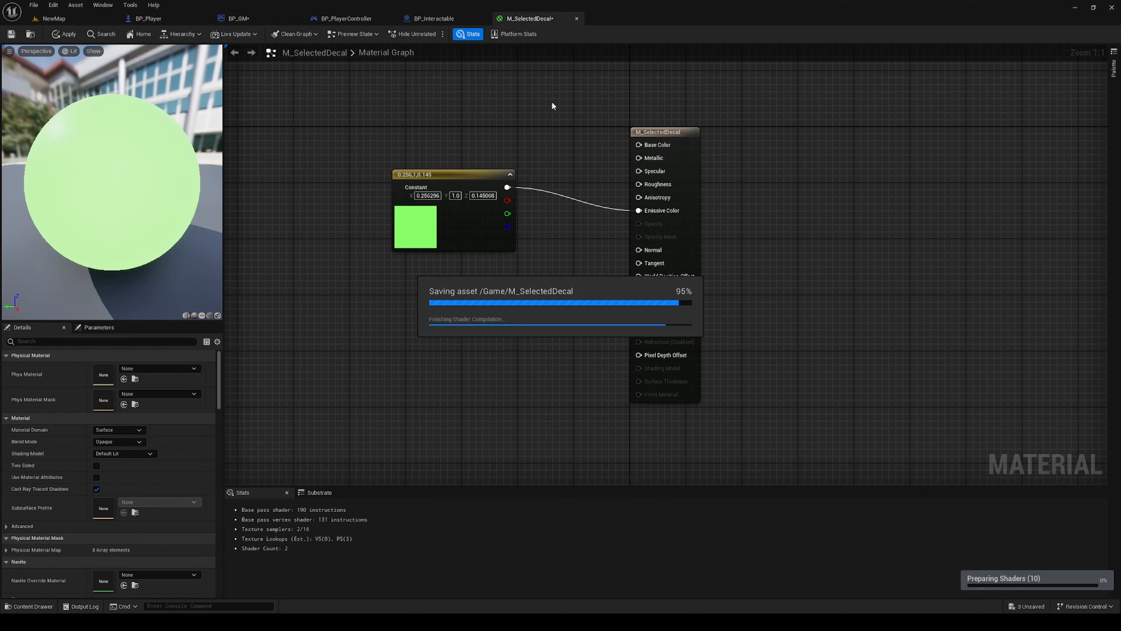
Place an instance of BP_Interactable on the landscape near the middle of NewMap
{"action": "left_click", "coordinate": [66, 20]}
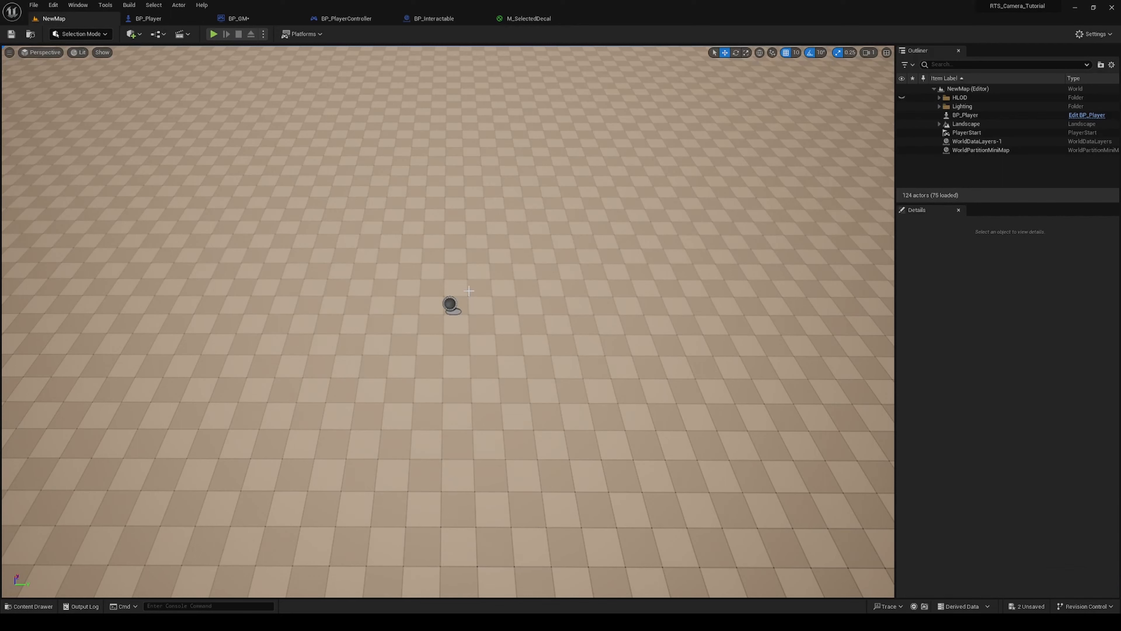
{"action": "left_click", "coordinate": [29, 606]}
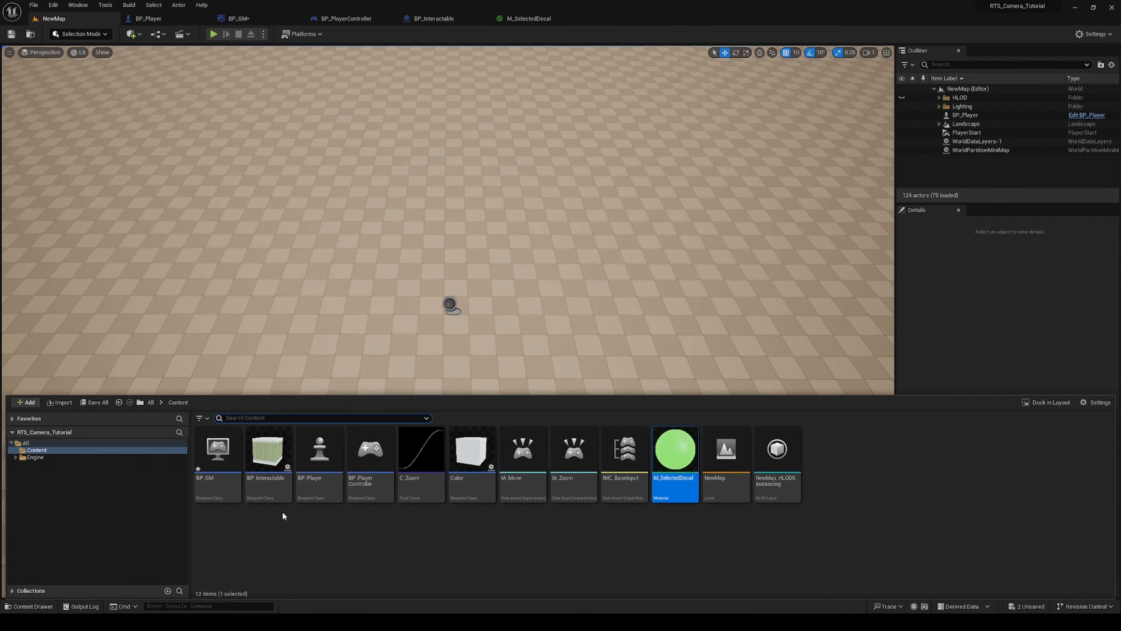
{"action": "left_click", "coordinate": [283, 458]}
{"action": "left_click_drag", "start_coordinate": [283, 458], "coordinate": [513, 287]}
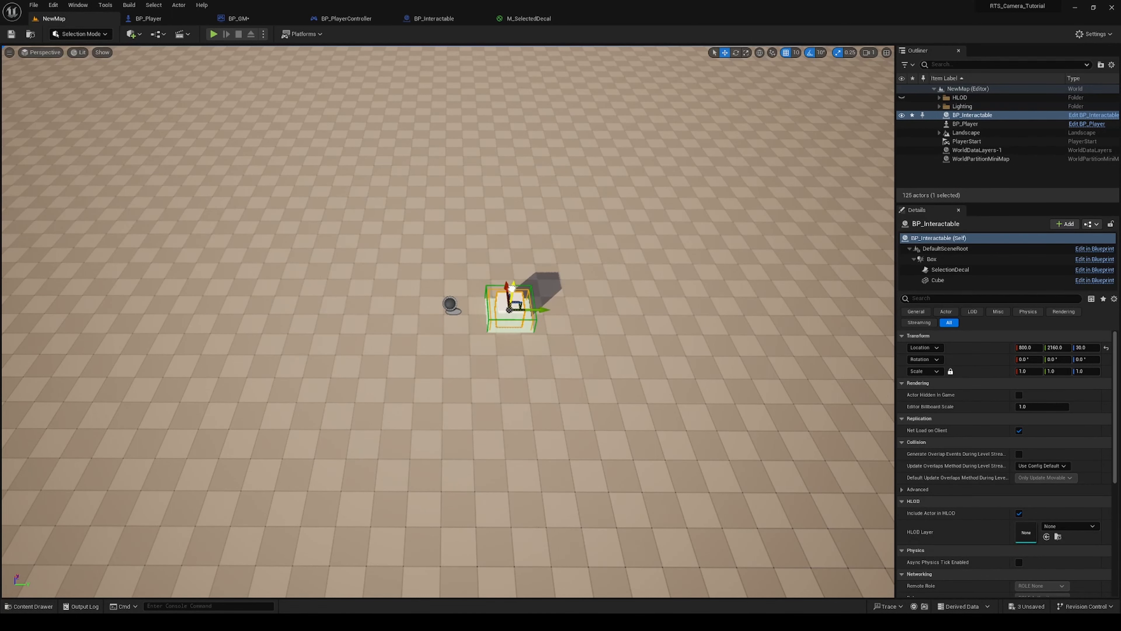
Check the placed interactable cube and its decal in the running level and end the play session
{"action": "left_click", "coordinate": [541, 317]}
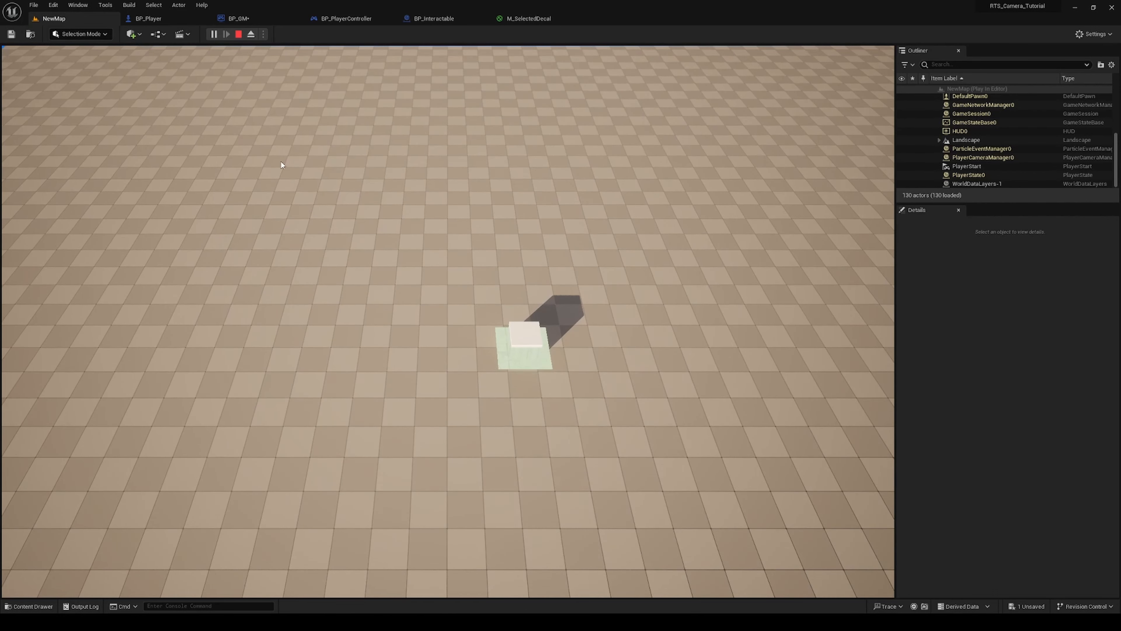
{"action": "key", "text": "Escape"}
{"action": "left_click", "coordinate": [281, 160]}
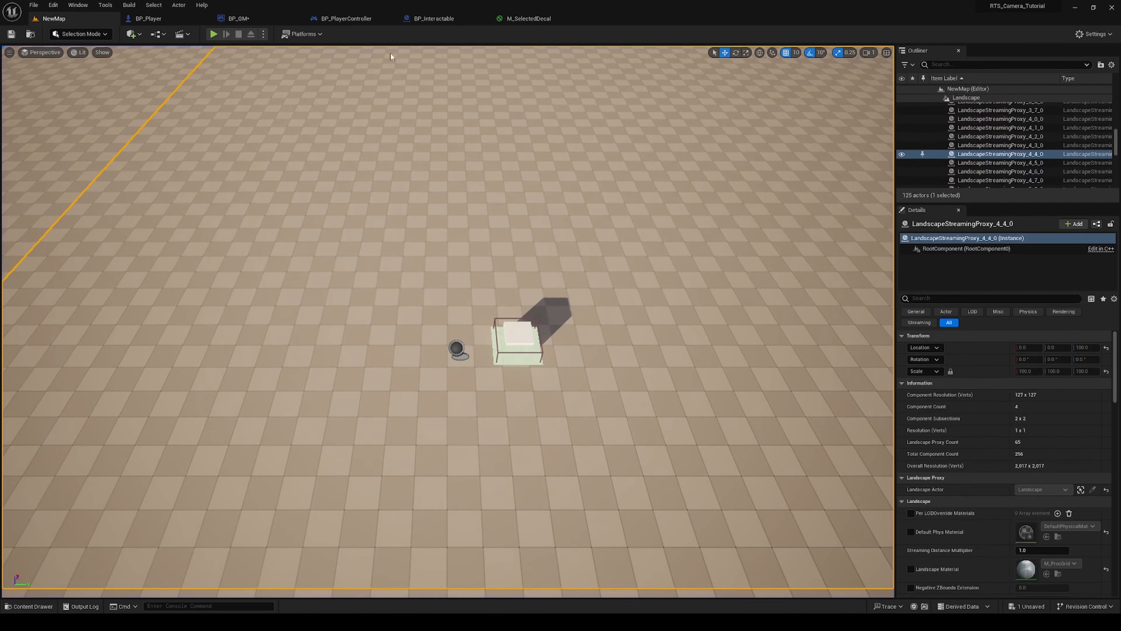
Set M_SelectedDecal's Material Domain to Deferred Decal and its Blend Mode to Translucent, applying the changes
{"action": "left_click", "coordinate": [515, 18]}
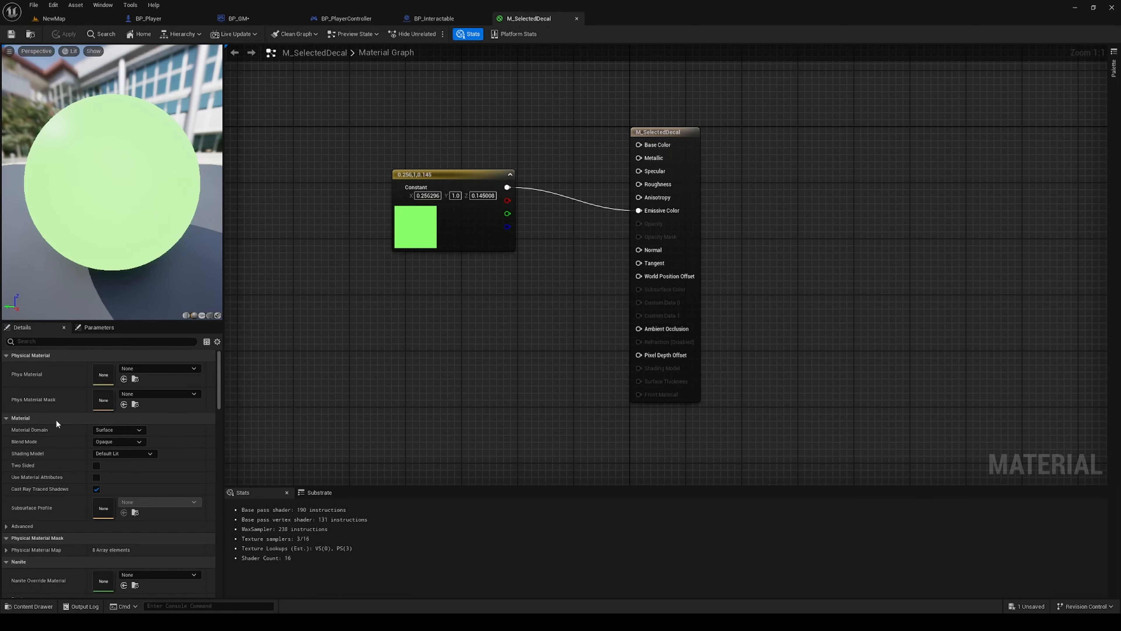
{"action": "left_click", "coordinate": [131, 430]}
{"action": "left_click", "coordinate": [135, 447]}
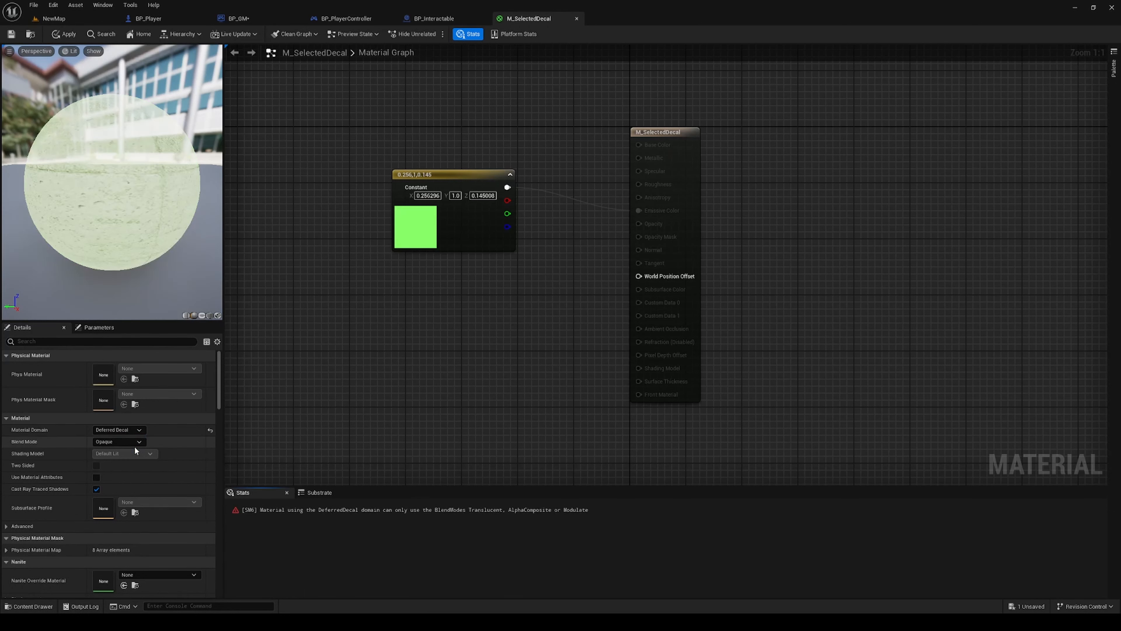
{"action": "left_click", "coordinate": [137, 442]}
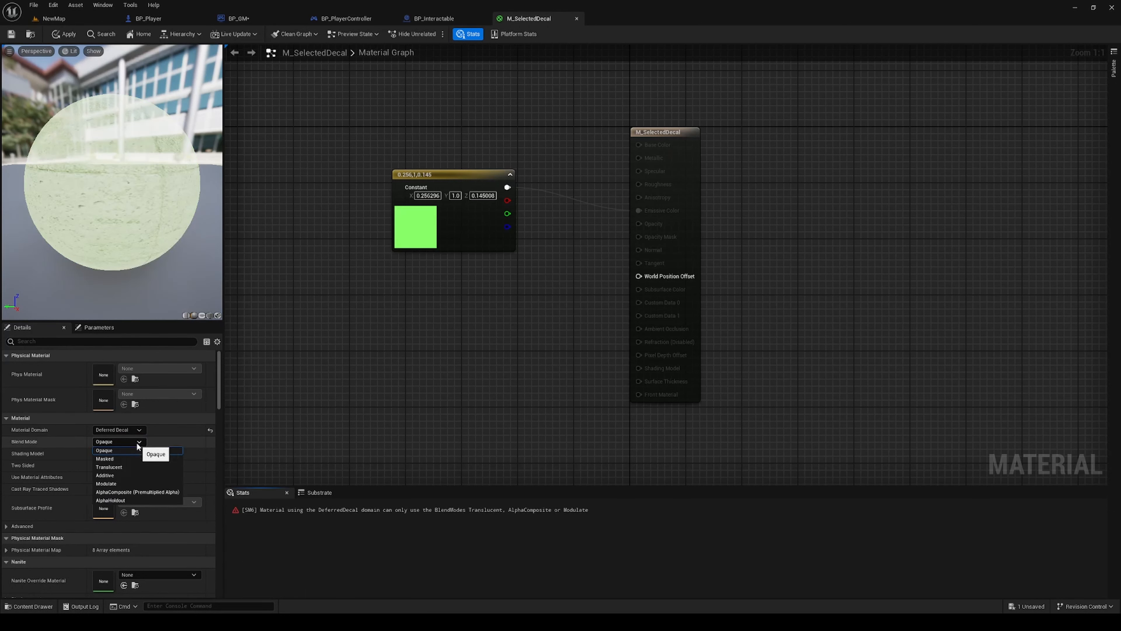
{"action": "left_click", "coordinate": [147, 466]}
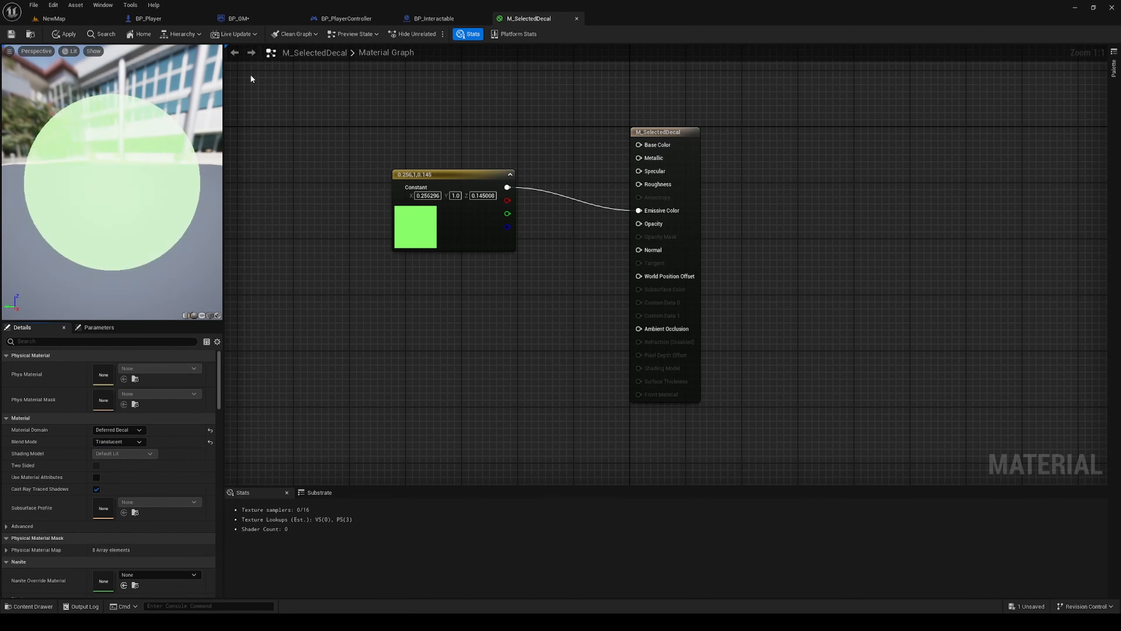
{"action": "left_click", "coordinate": [67, 34]}
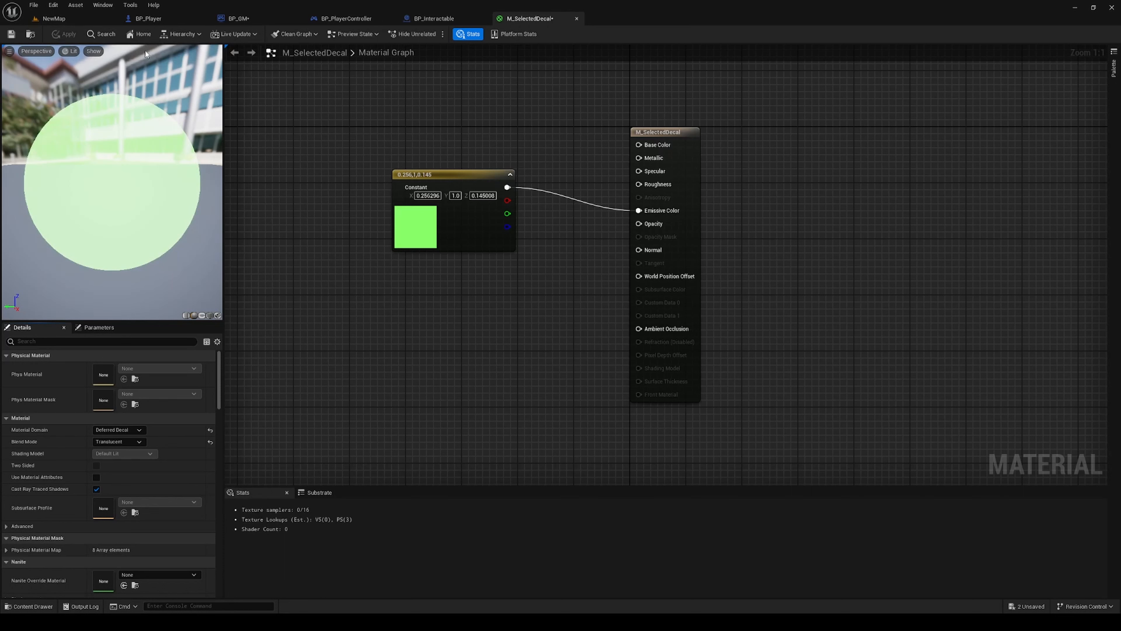
Save the M_SelectedDecal material
{"action": "left_click", "coordinate": [67, 20]}
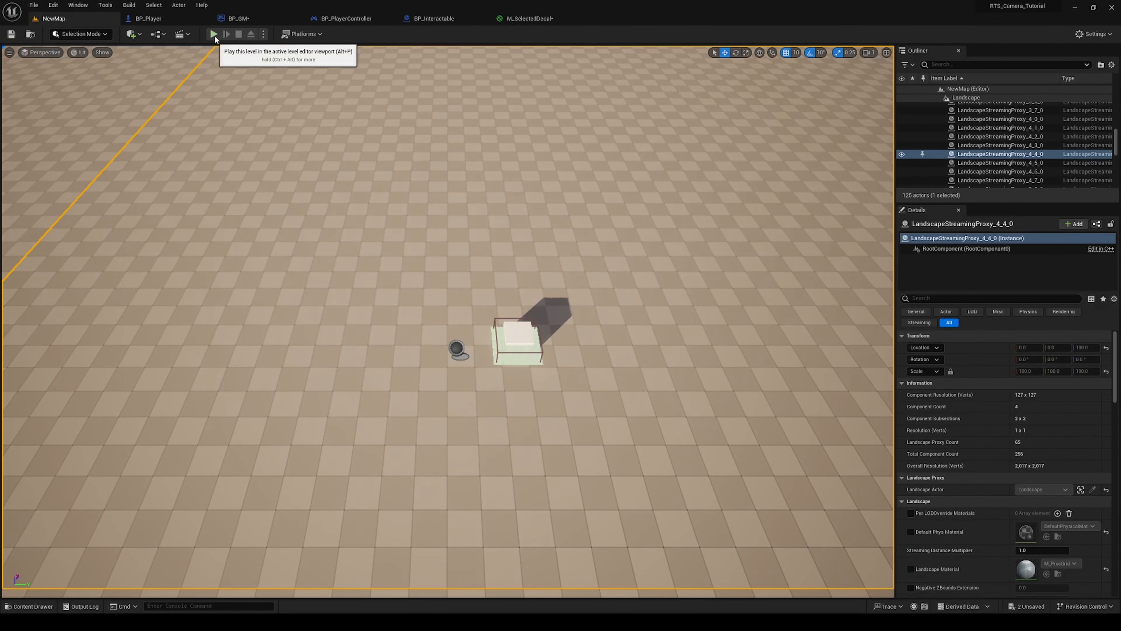
{"action": "left_click", "coordinate": [532, 19]}
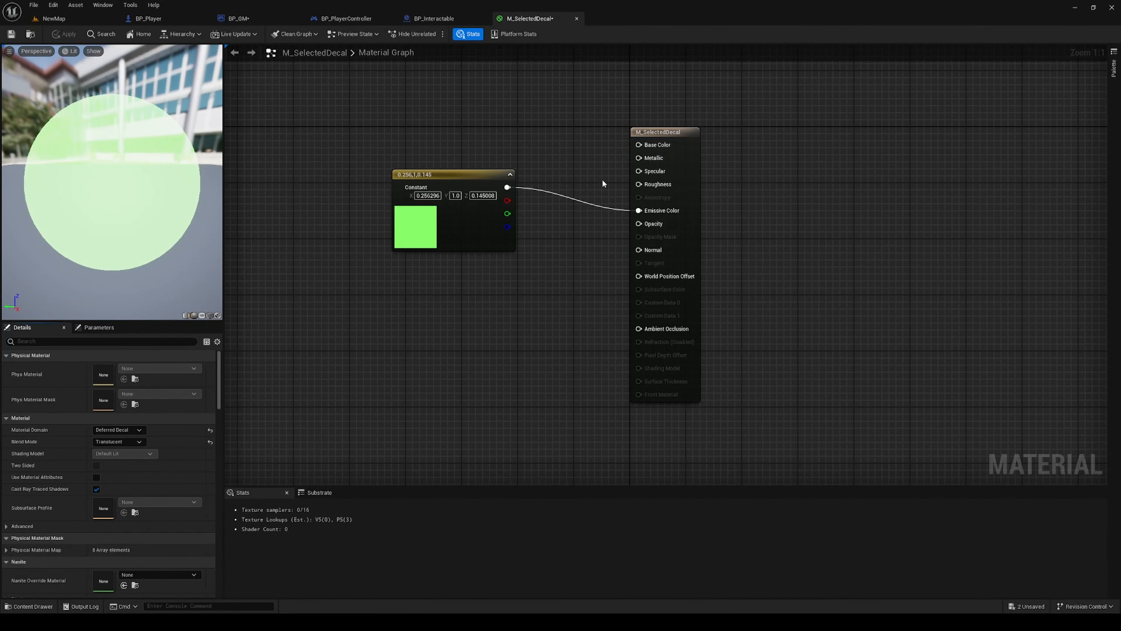
{"action": "key", "text": "ctrl+s"}
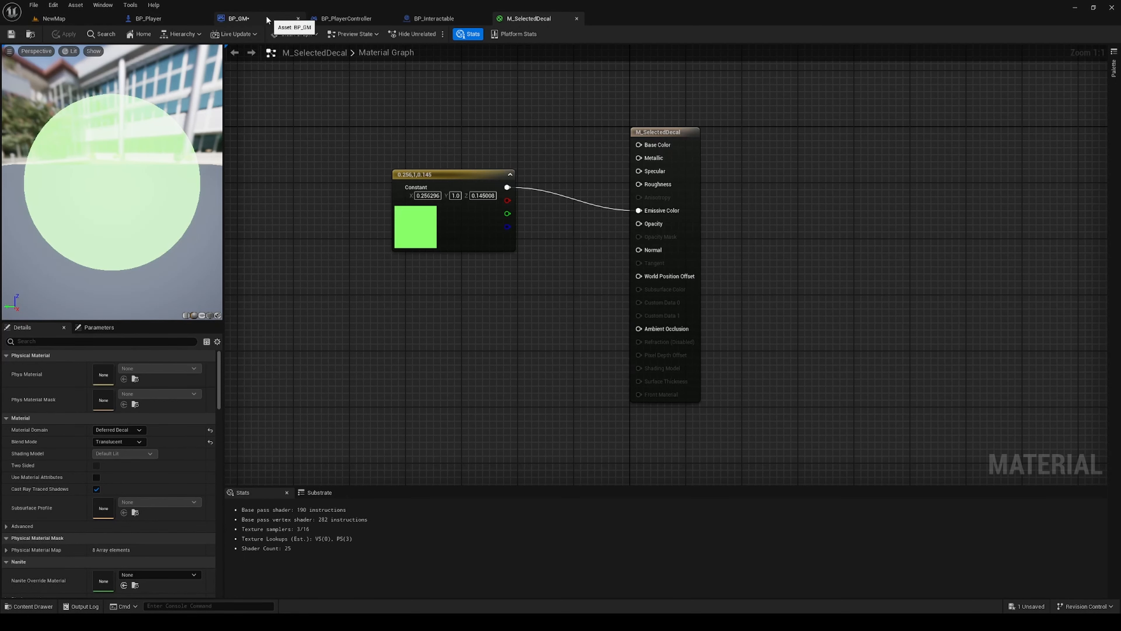
Assign M_SelectedDecal as the Decal Material of the SelectionDecal component in BP_Interactable
{"action": "left_click", "coordinate": [79, 20]}
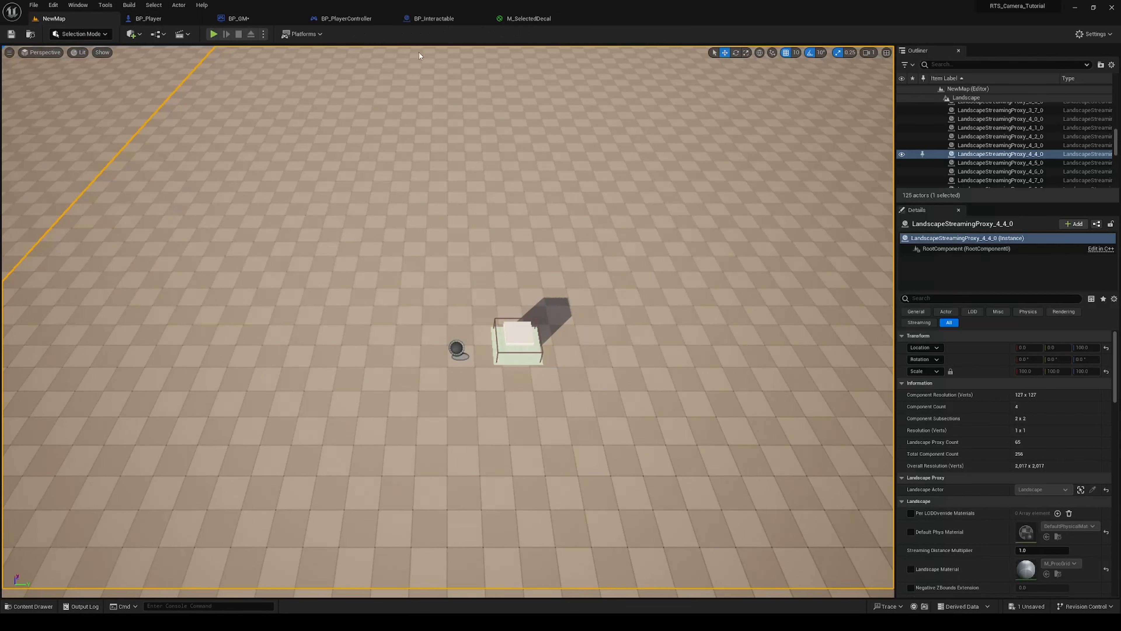
{"action": "left_click", "coordinate": [427, 19]}
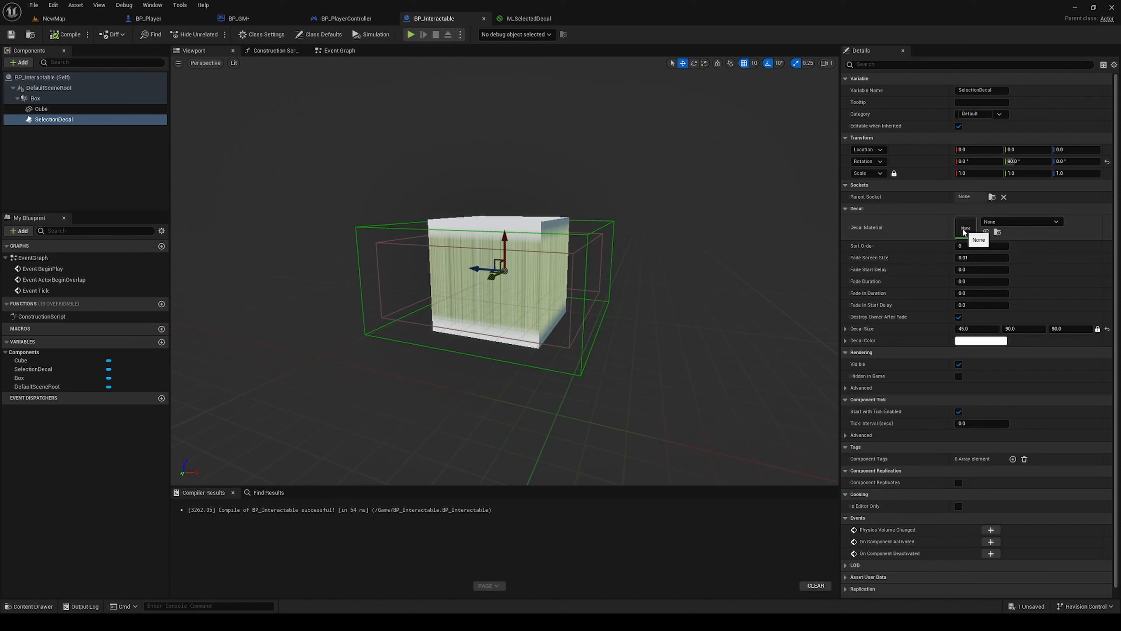
{"action": "left_click", "coordinate": [989, 224]}
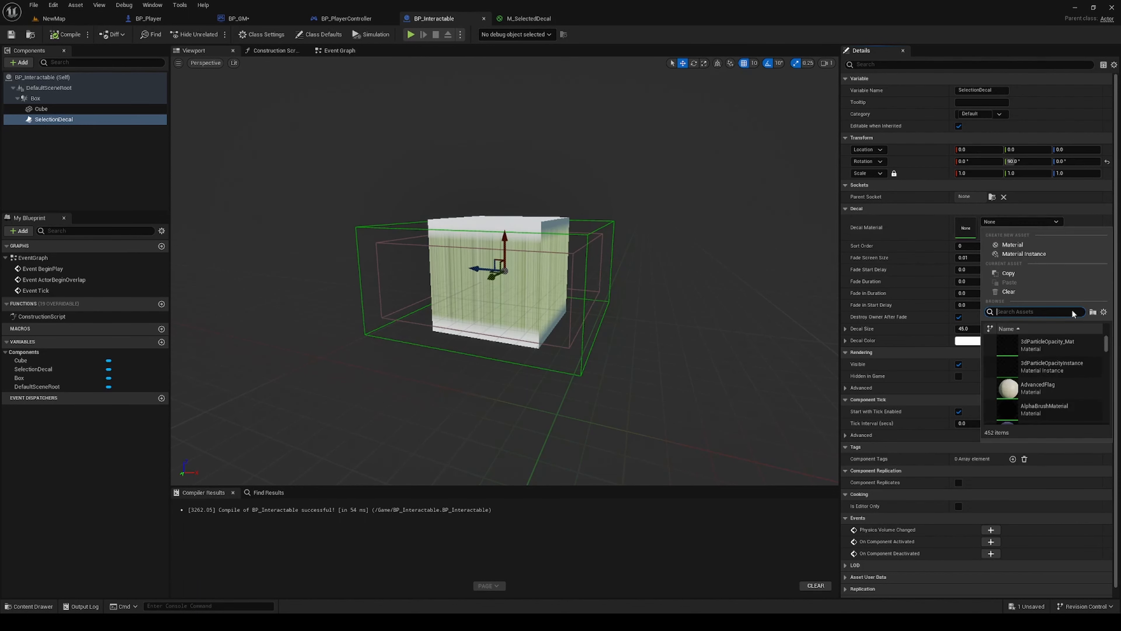
{"action": "type", "text": "m_se"}
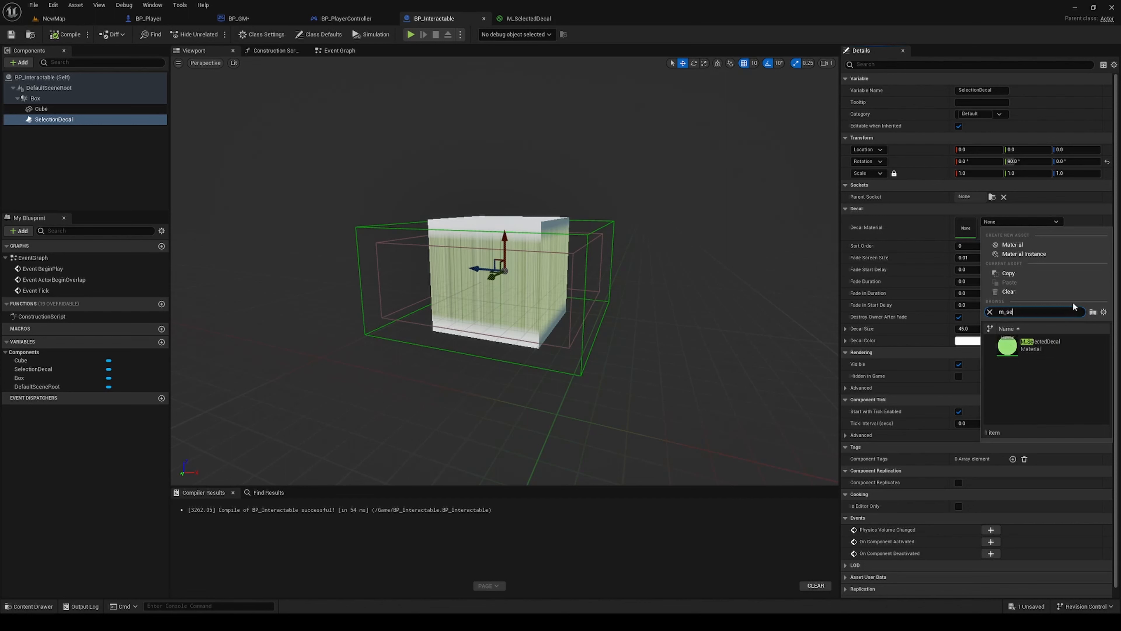
{"action": "left_click", "coordinate": [1057, 345]}
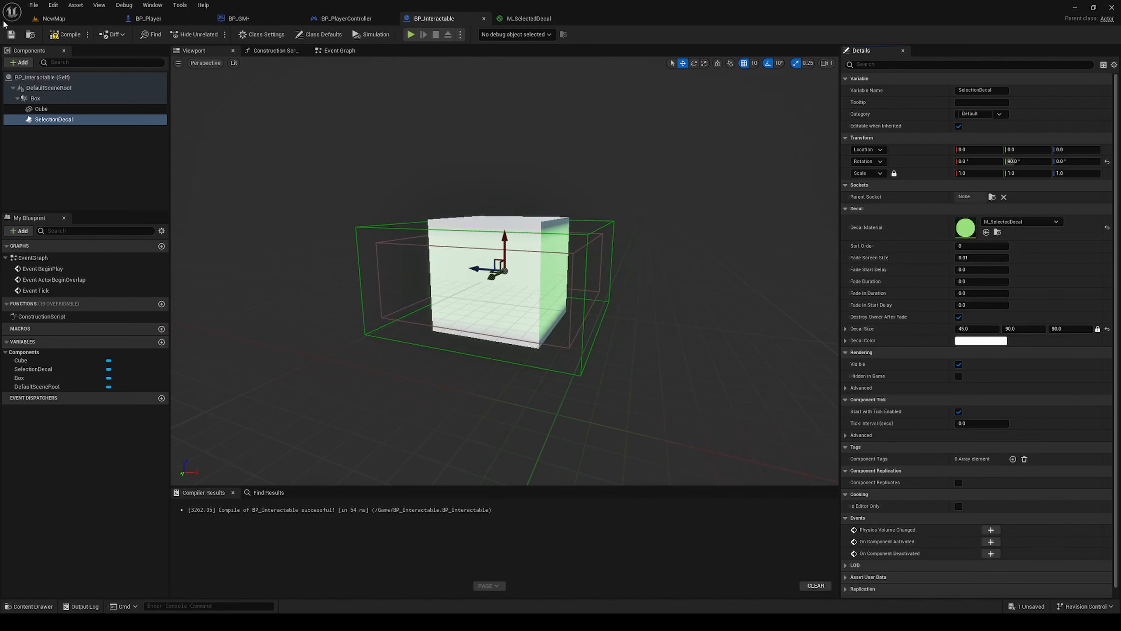
Play the NewMap level, check the green decal under the interactable cube, and end the play session
{"action": "left_click", "coordinate": [54, 19]}
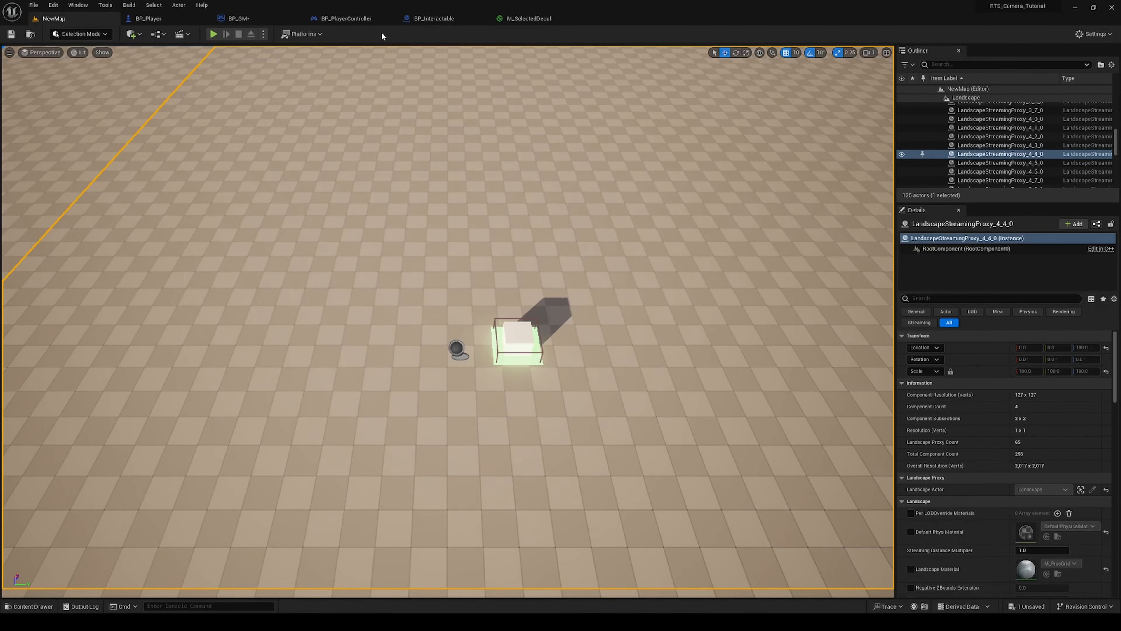
{"action": "key", "text": "alt+p"}
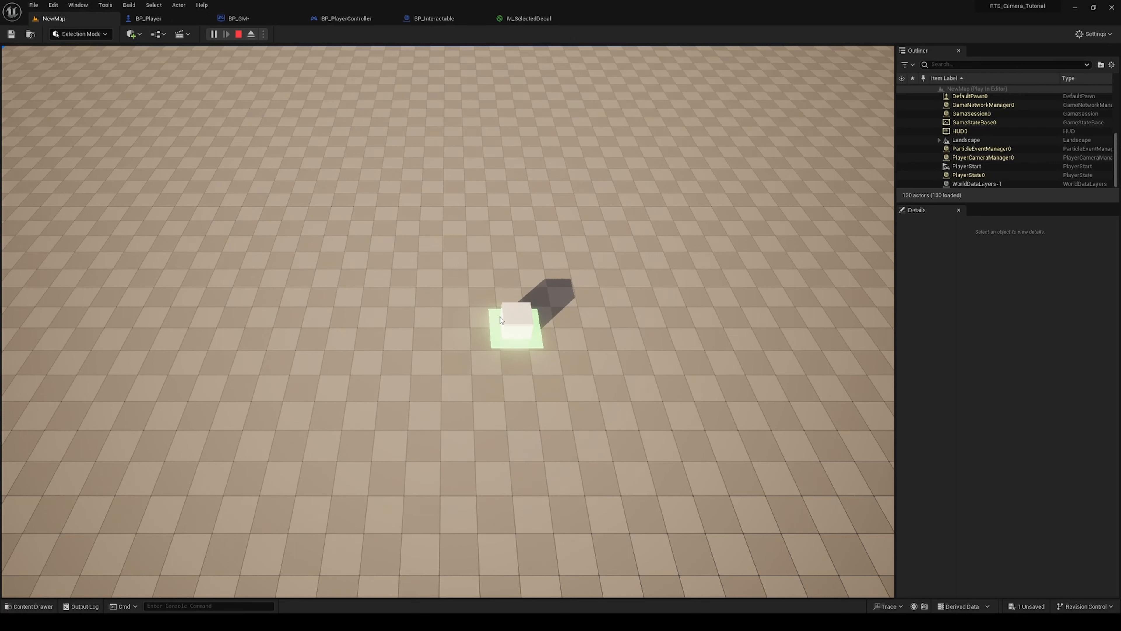
{"action": "key", "text": "Escape"}
{"action": "left_click", "coordinate": [288, 178]}
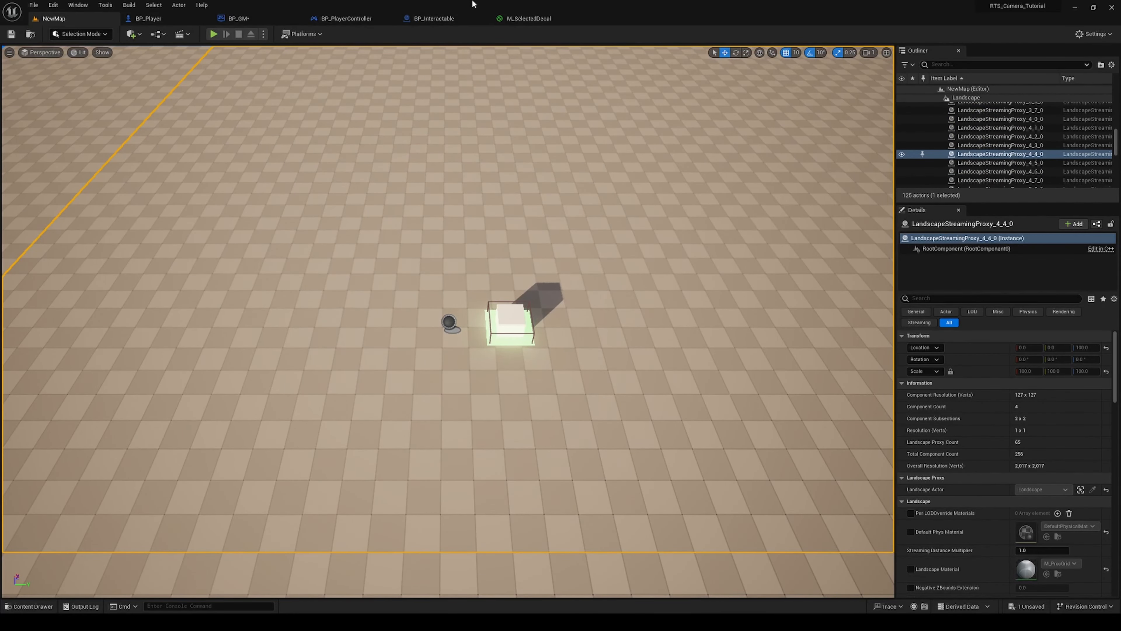
Add a Time node to the M_SelectedDecal material graph, below and to the left of the green color constant
{"action": "left_click", "coordinate": [539, 19]}
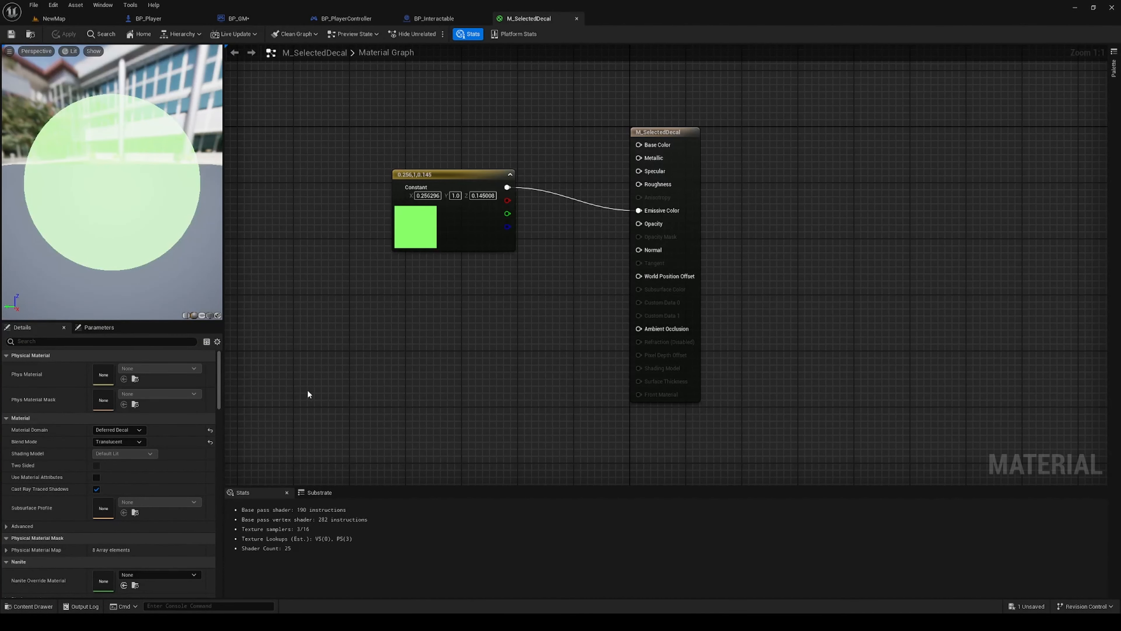
{"action": "right_click_drag", "start_coordinate": [326, 310], "coordinate": [437, 283]}
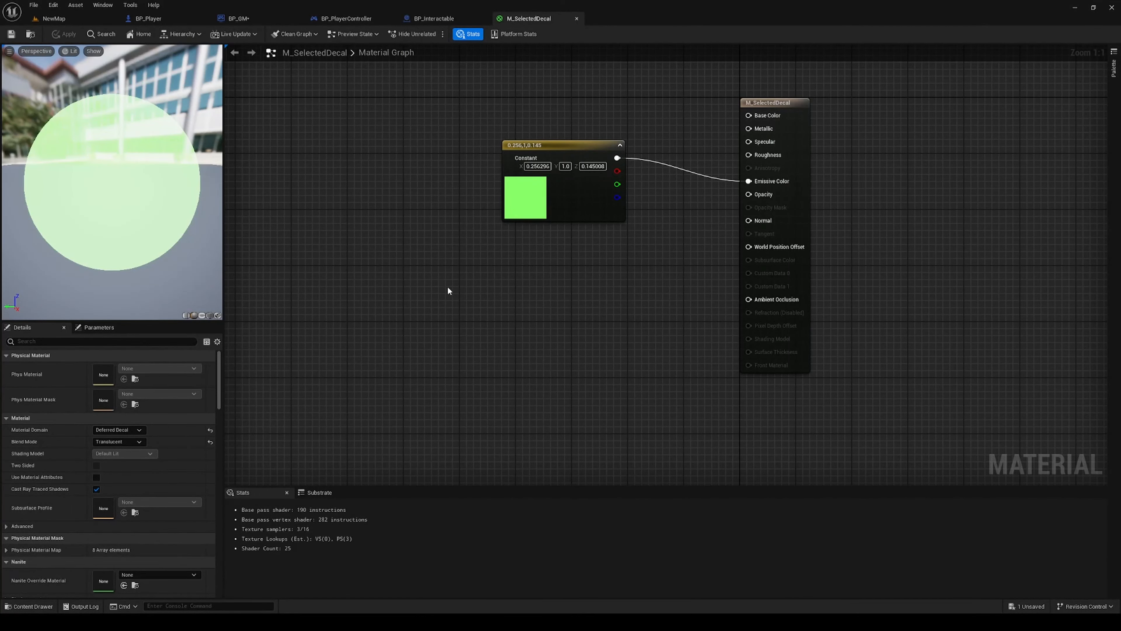
{"action": "right_click", "coordinate": [398, 278]}
{"action": "type", "text": "time"}
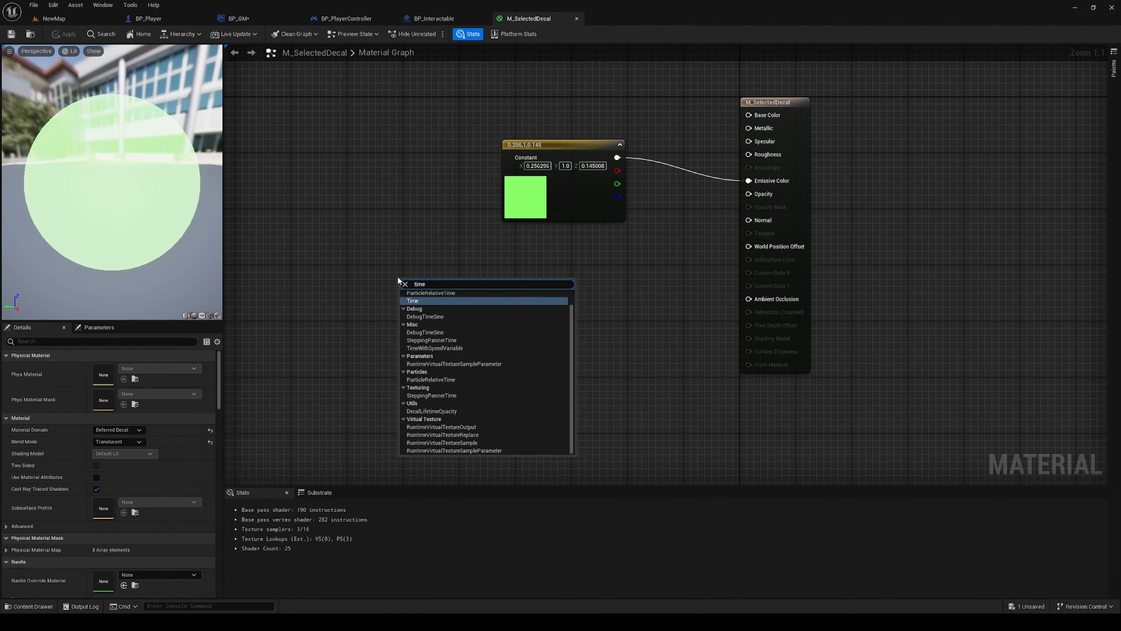
{"action": "key", "text": "Return"}
{"action": "left_click_drag", "start_coordinate": [418, 280], "coordinate": [378, 261]}
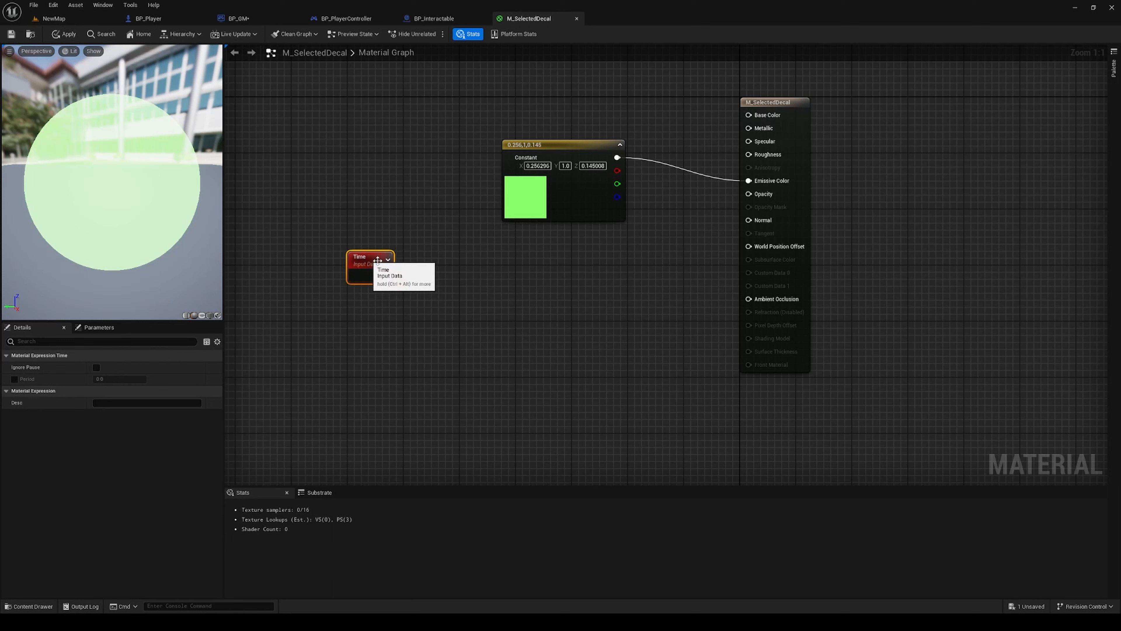
{"action": "left_click", "coordinate": [456, 311]}
Add a LinearSine node beside the Time node and connect the Time output to its Value input
{"action": "right_click", "coordinate": [452, 306]}
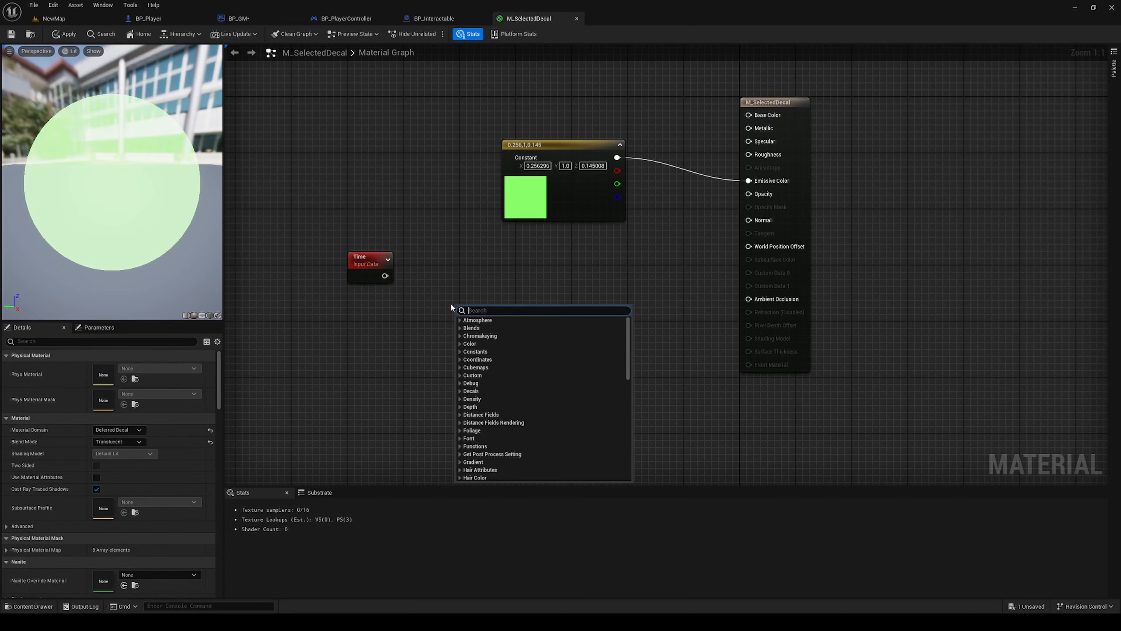
{"action": "type", "text": "sine"}
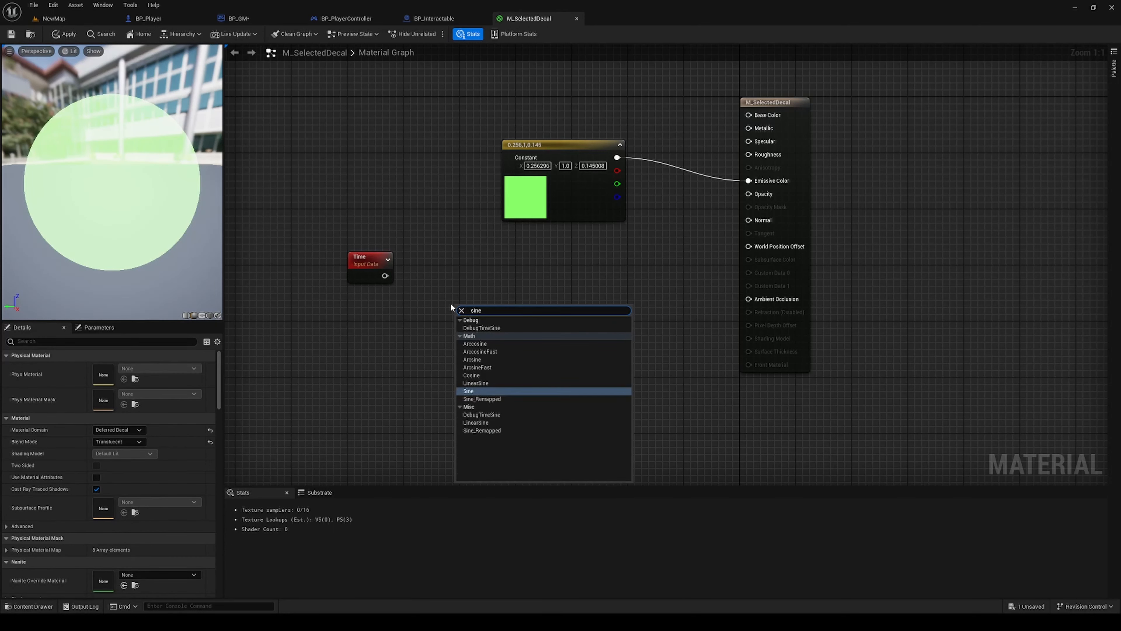
{"action": "key", "text": "Down"}
{"action": "key", "text": "Down"}
{"action": "key", "text": "Down"}
{"action": "key", "text": "Return"}
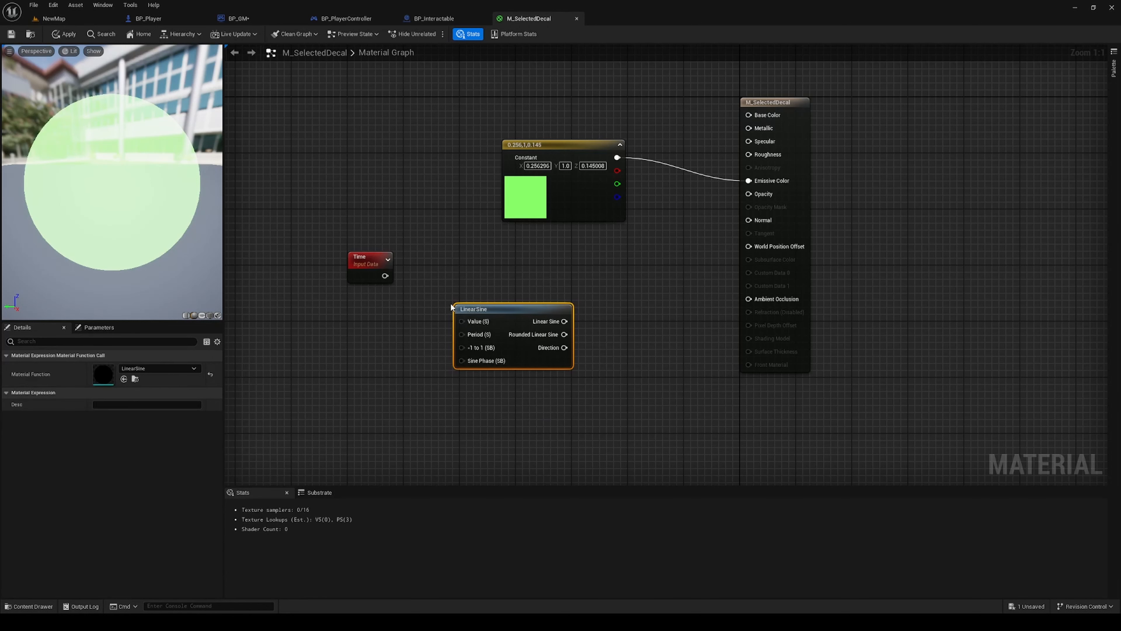
{"action": "left_click_drag", "start_coordinate": [487, 309], "coordinate": [484, 291]}
{"action": "left_click_drag", "start_coordinate": [385, 276], "coordinate": [503, 281]}
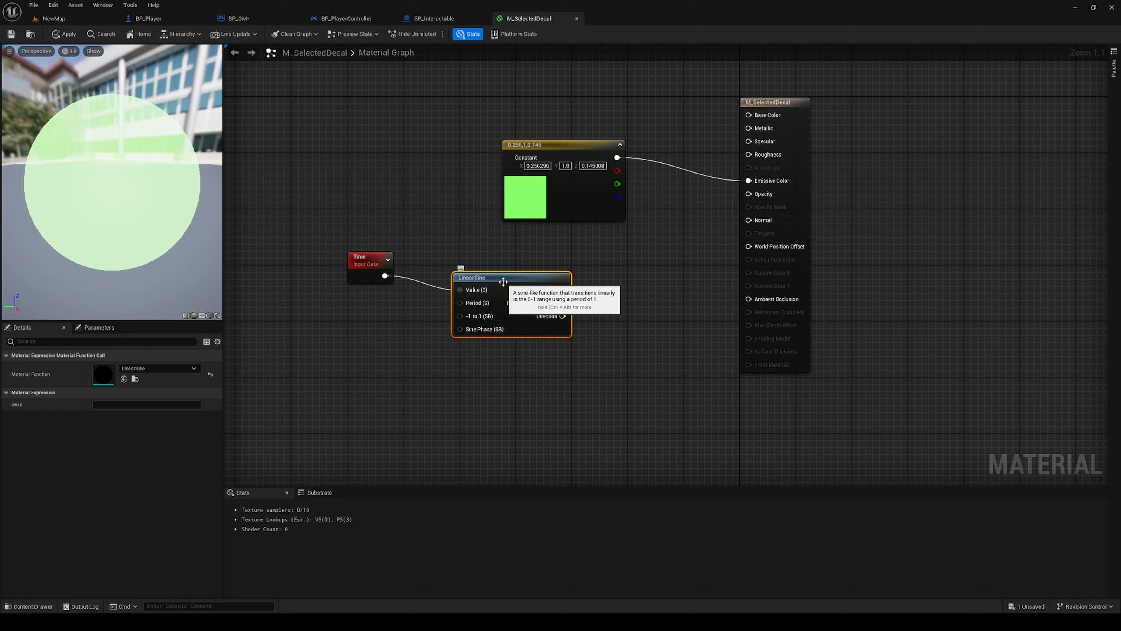
{"action": "left_click", "coordinate": [460, 235]}
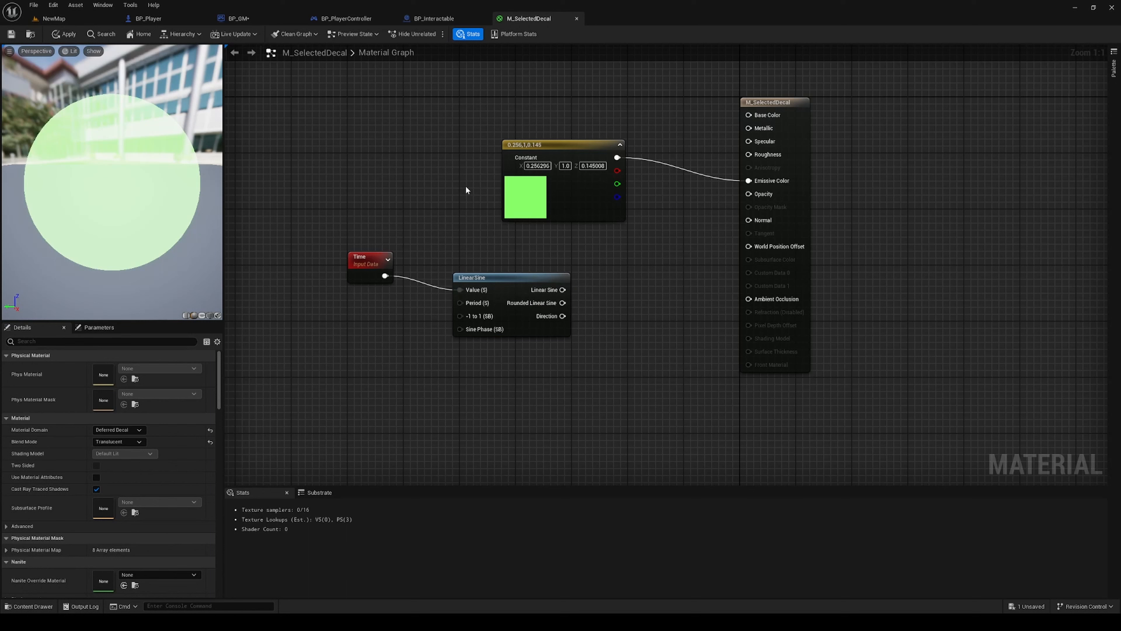
{"action": "left_click_drag", "start_coordinate": [365, 252], "coordinate": [372, 239]}
{"action": "left_click", "coordinate": [387, 332]}
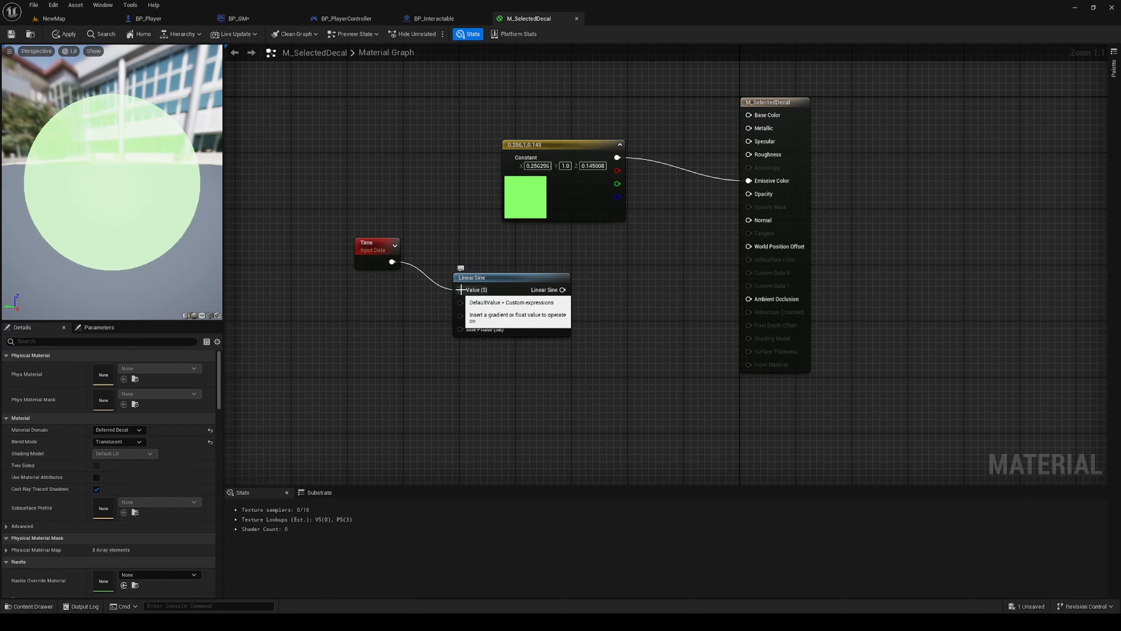
Add a Constant node with value 3 and connect it to the Period input of LinearSine
{"action": "right_click", "coordinate": [293, 331]}
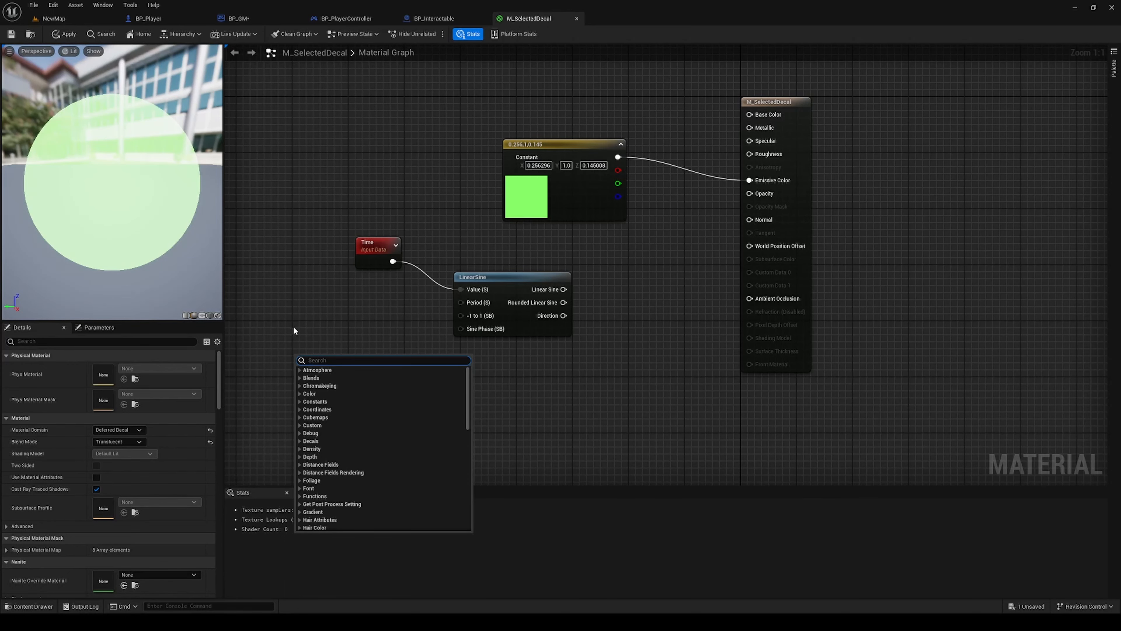
{"action": "type", "text": "const"}
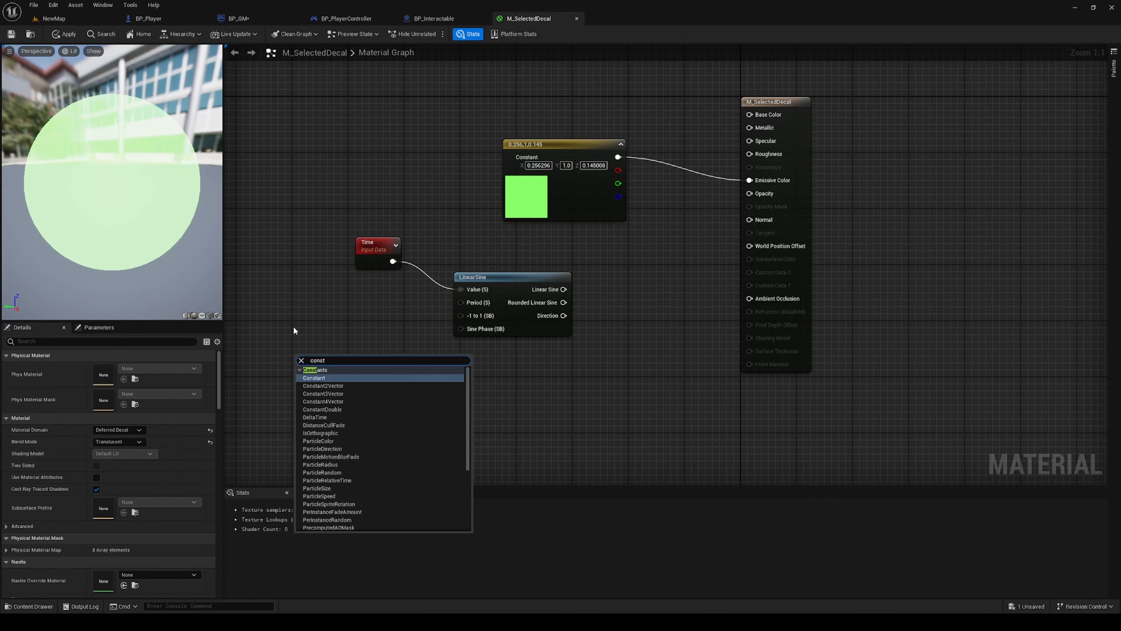
{"action": "key", "text": "Return"}
{"action": "left_click_drag", "start_coordinate": [323, 360], "coordinate": [462, 303]}
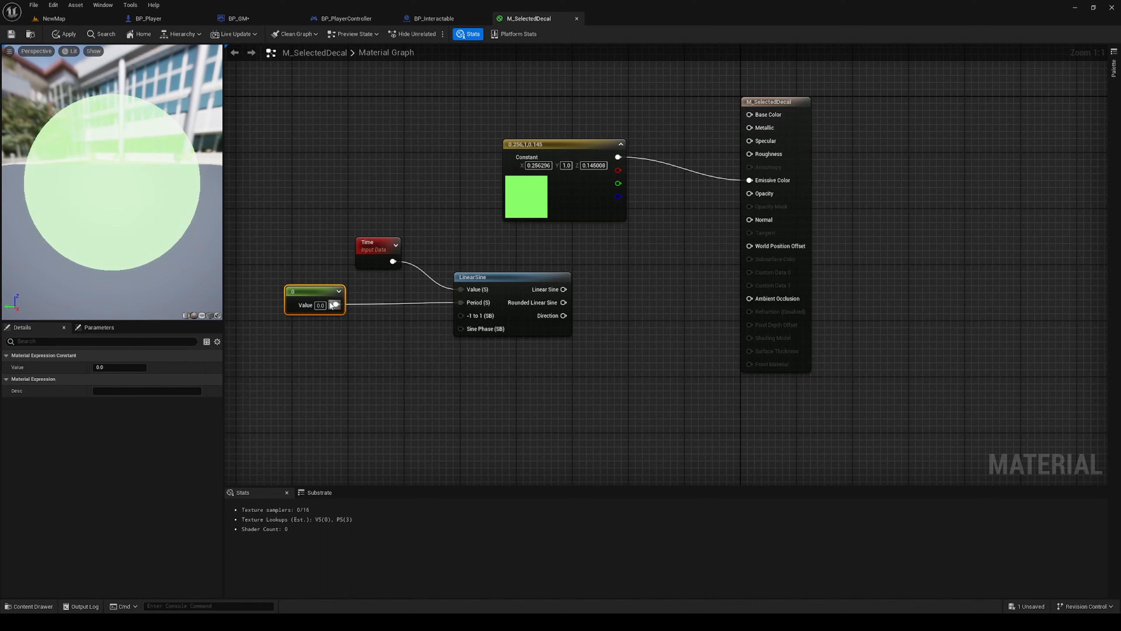
{"action": "type", "text": "3"}
{"action": "key", "text": "Return"}
{"action": "left_click_drag", "start_coordinate": [325, 285], "coordinate": [339, 285]}
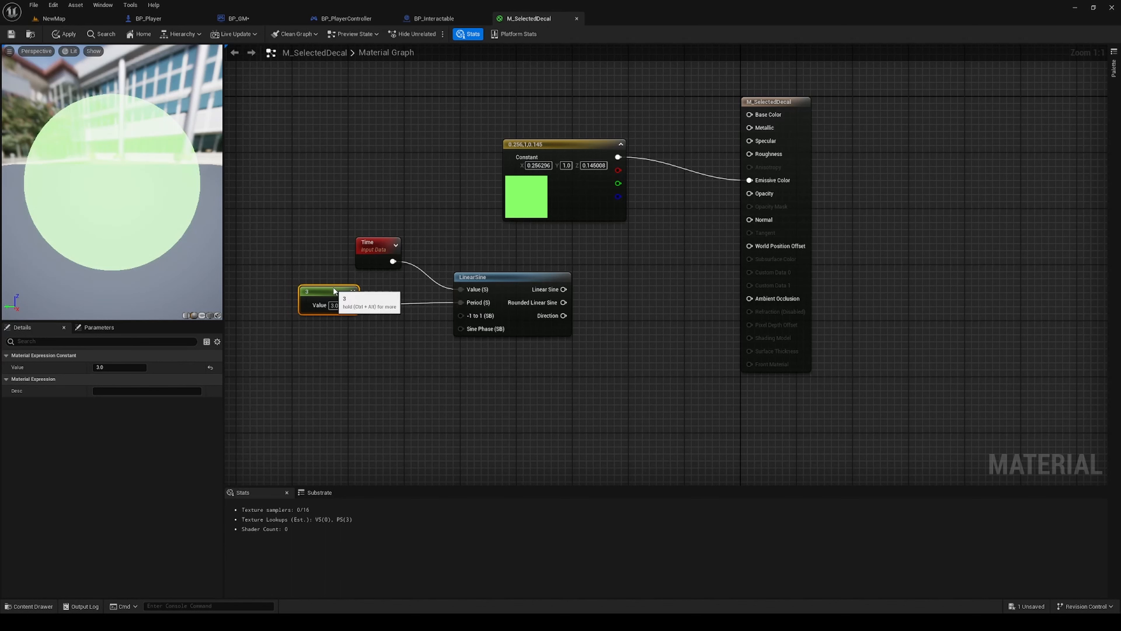
{"action": "left_click", "coordinate": [538, 380]}
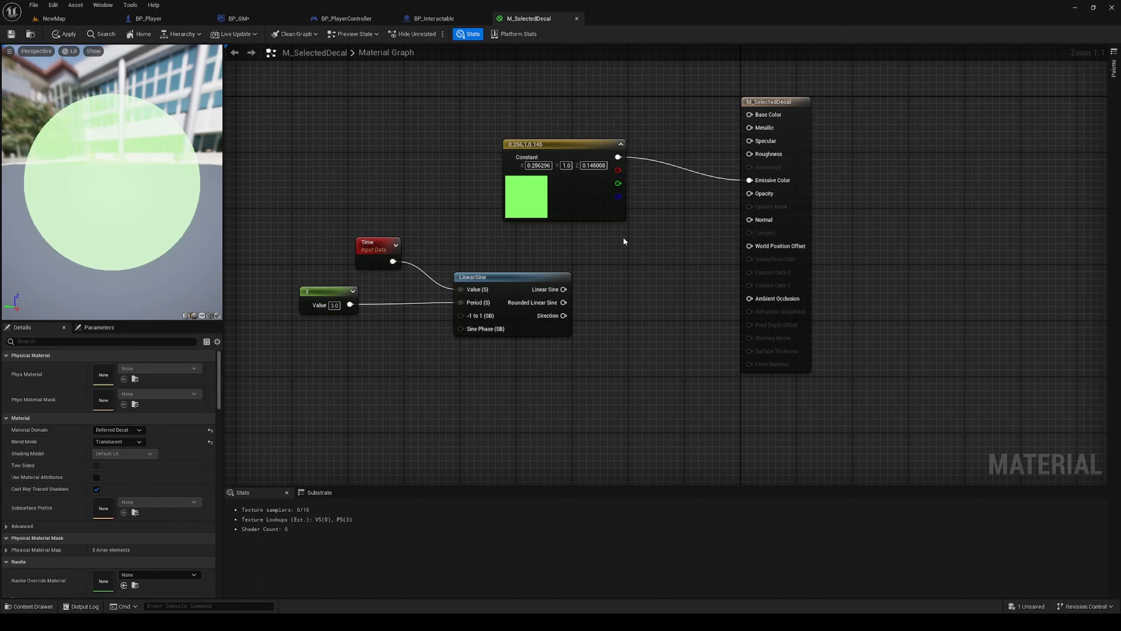
Add a RadialGradientExponential node, connect the Linear Sine output to its Density input, and tidy the node layout
{"action": "right_click", "coordinate": [641, 356]}
{"action": "type", "text": "radial"}
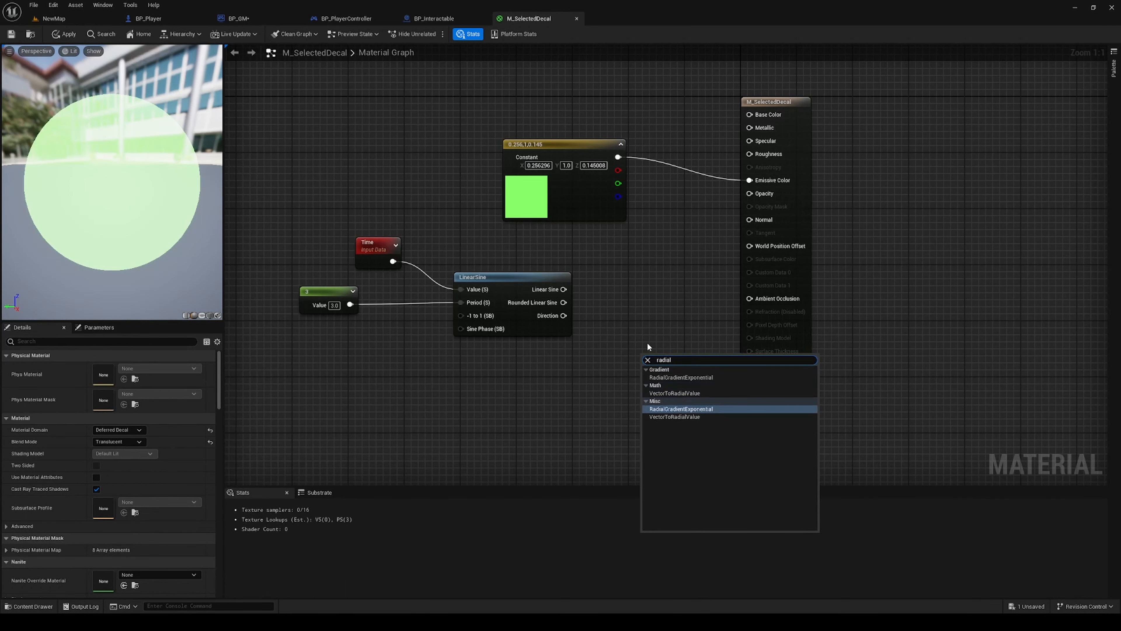
{"action": "key", "text": "Return"}
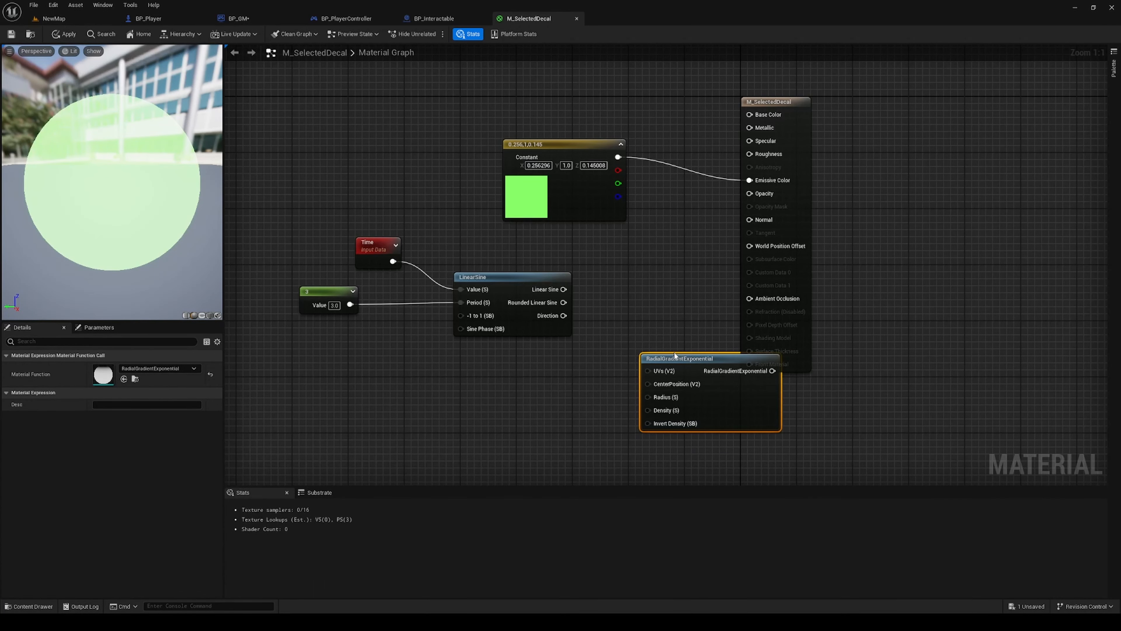
{"action": "left_click", "coordinate": [618, 322]}
{"action": "left_click_drag", "start_coordinate": [543, 281], "coordinate": [495, 287]}
{"action": "left_click_drag", "start_coordinate": [675, 359], "coordinate": [601, 312]}
{"action": "left_click_drag", "start_coordinate": [387, 244], "coordinate": [351, 237]}
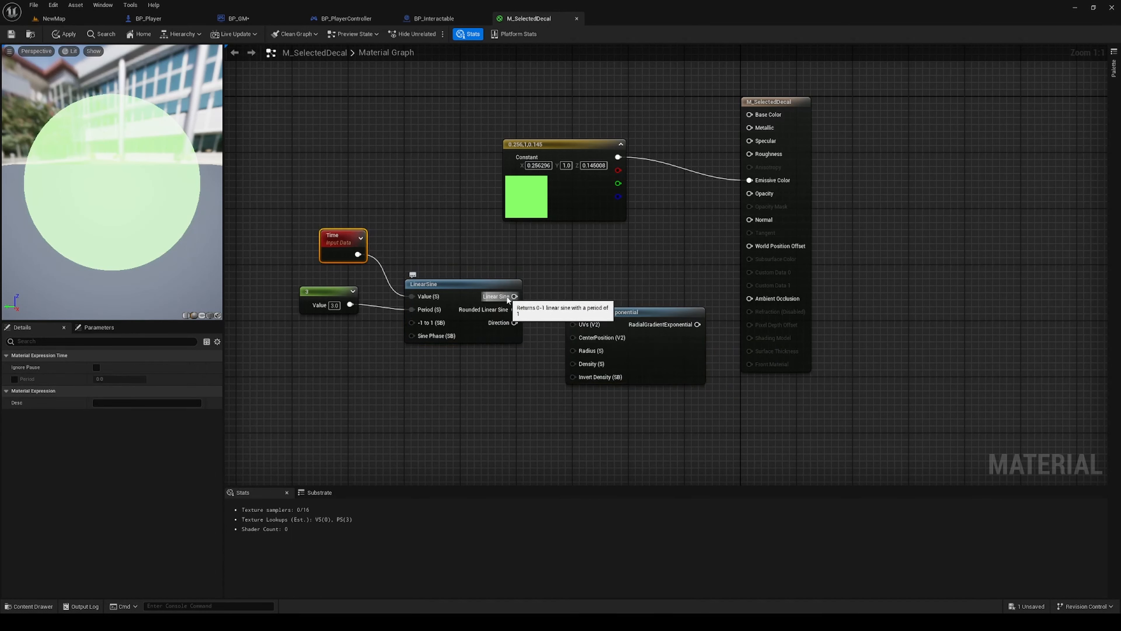
{"action": "left_click_drag", "start_coordinate": [513, 297], "coordinate": [573, 363]}
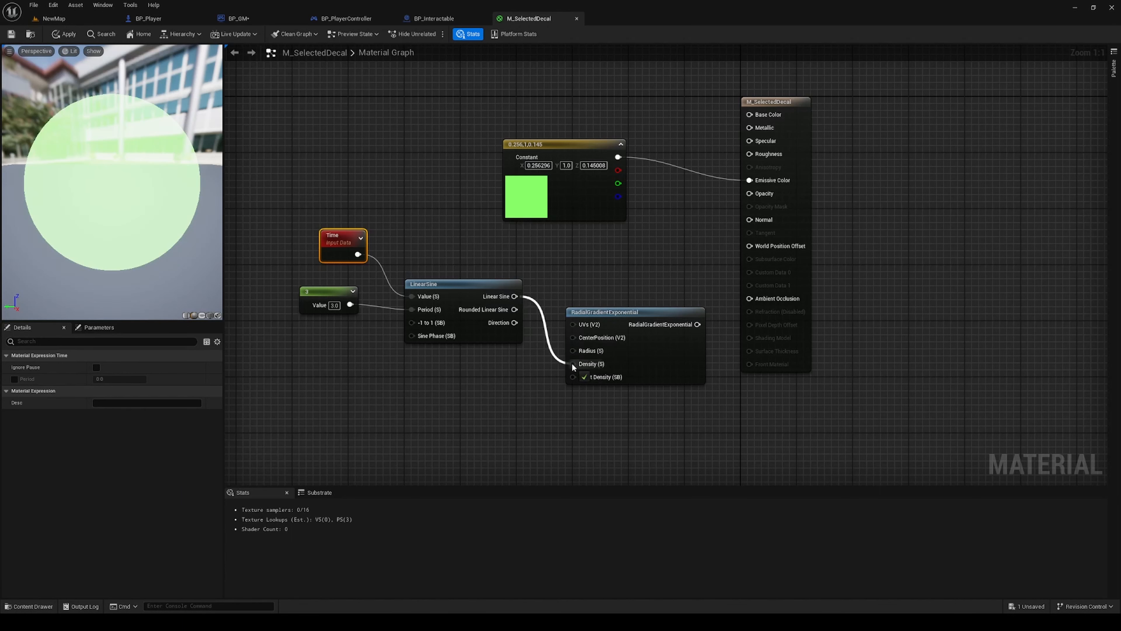
{"action": "left_click_drag", "start_coordinate": [699, 325], "coordinate": [678, 318]}
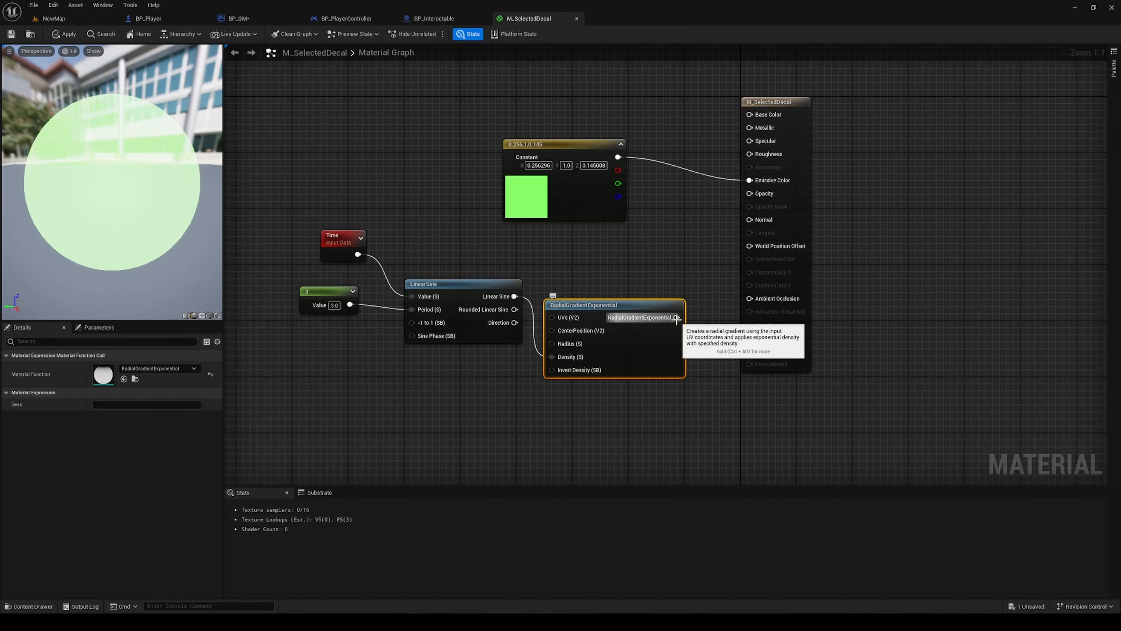
Multiply the green color constant by the RadialGradientExponential output in a Multiply node and connect the result to Emissive Color
{"action": "right_click", "coordinate": [677, 245]}
{"action": "type", "text": "mul"}
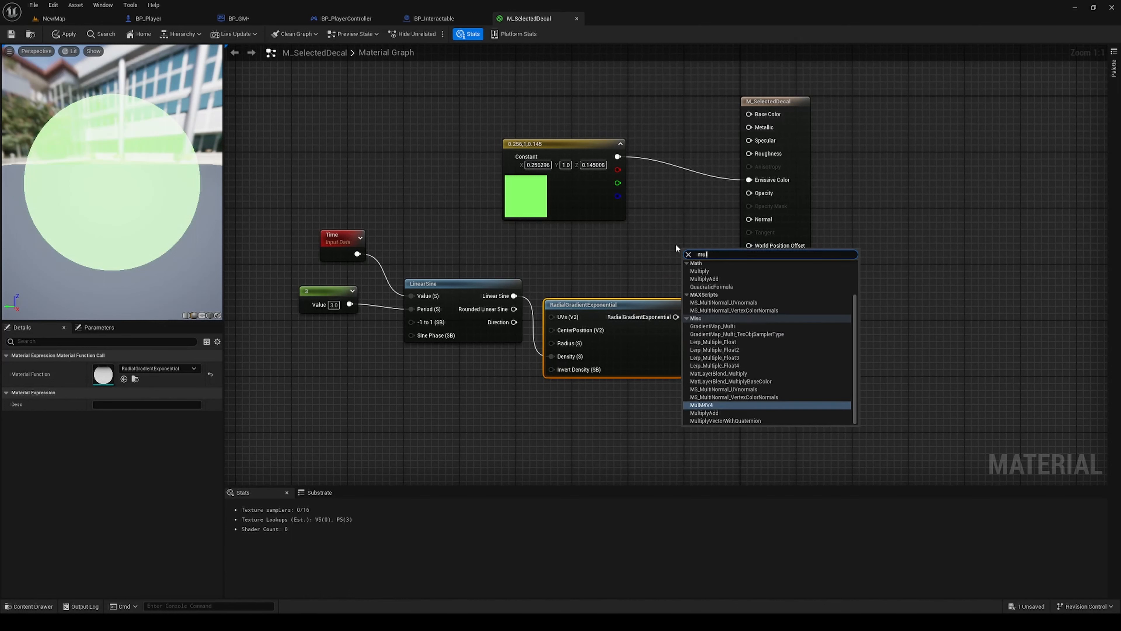
{"action": "type", "text": "t"}
{"action": "key", "text": "Return"}
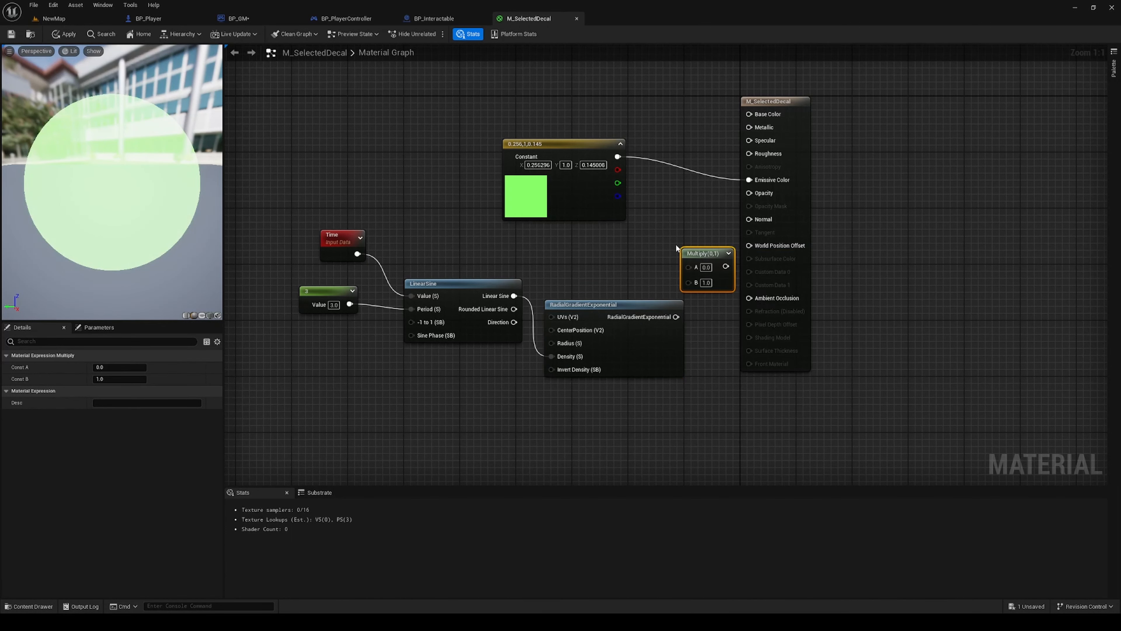
{"action": "left_click_drag", "start_coordinate": [729, 262], "coordinate": [717, 223]}
{"action": "left_click_drag", "start_coordinate": [618, 156], "coordinate": [678, 227]}
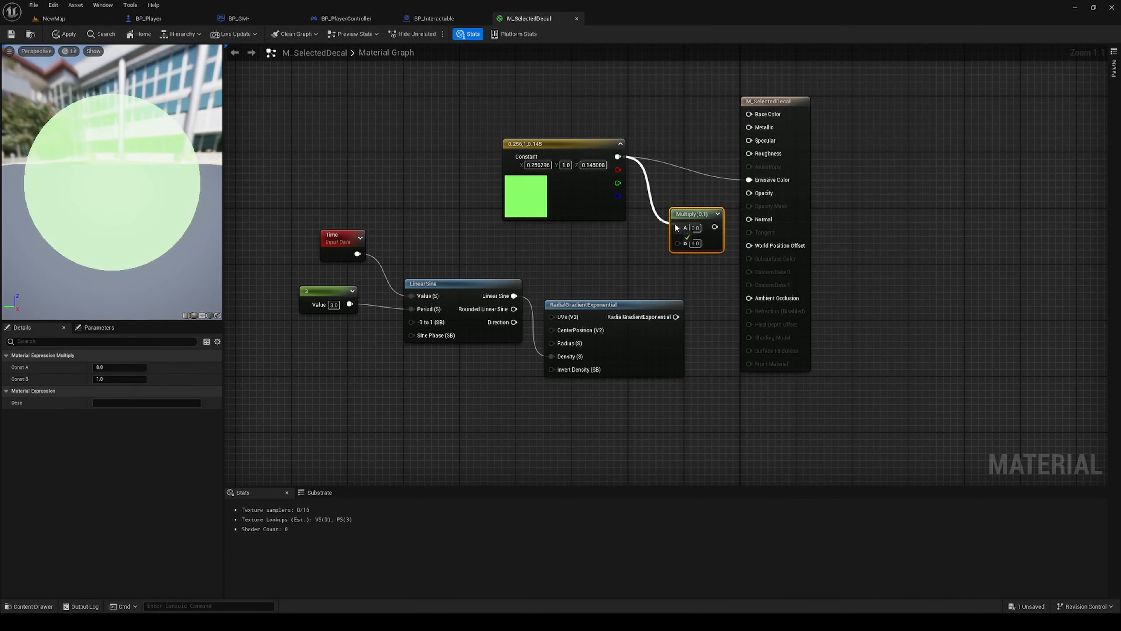
{"action": "left_click_drag", "start_coordinate": [676, 317], "coordinate": [749, 180]}
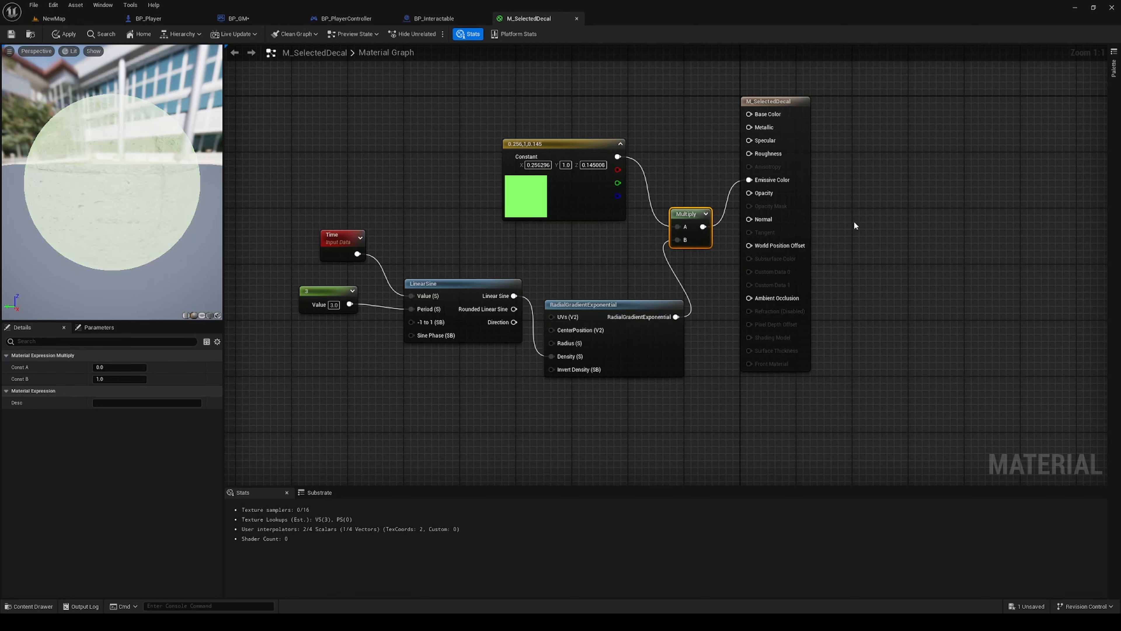
Save M_SelectedDecal and check the animated decal around the cube in NewMap
{"action": "key", "text": "ctrl+s"}
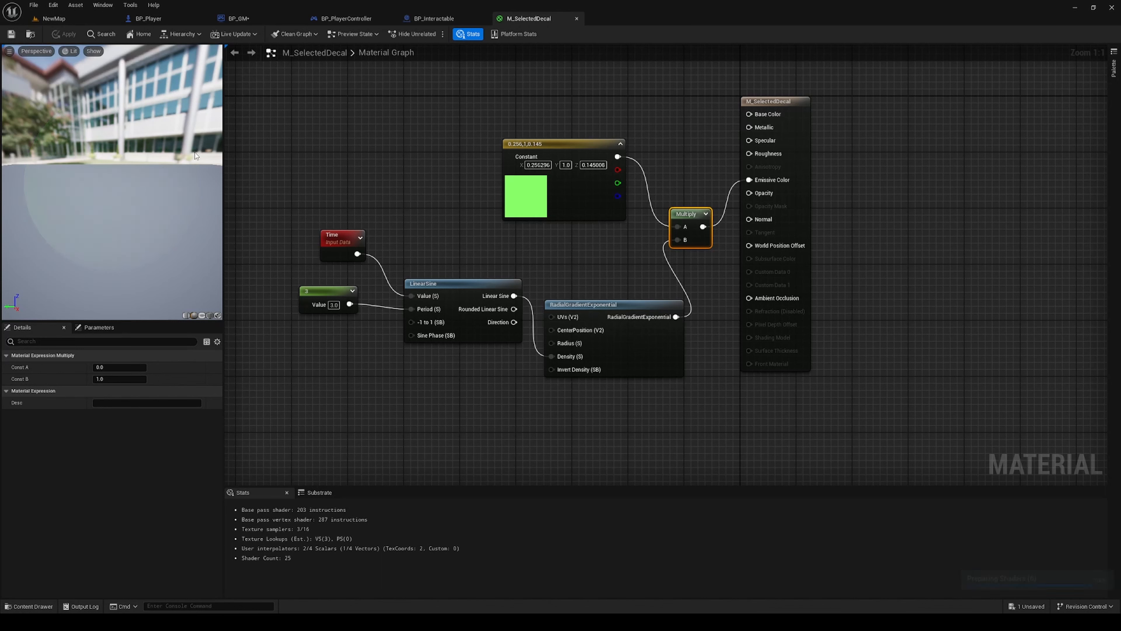
{"action": "left_click", "coordinate": [62, 19]}
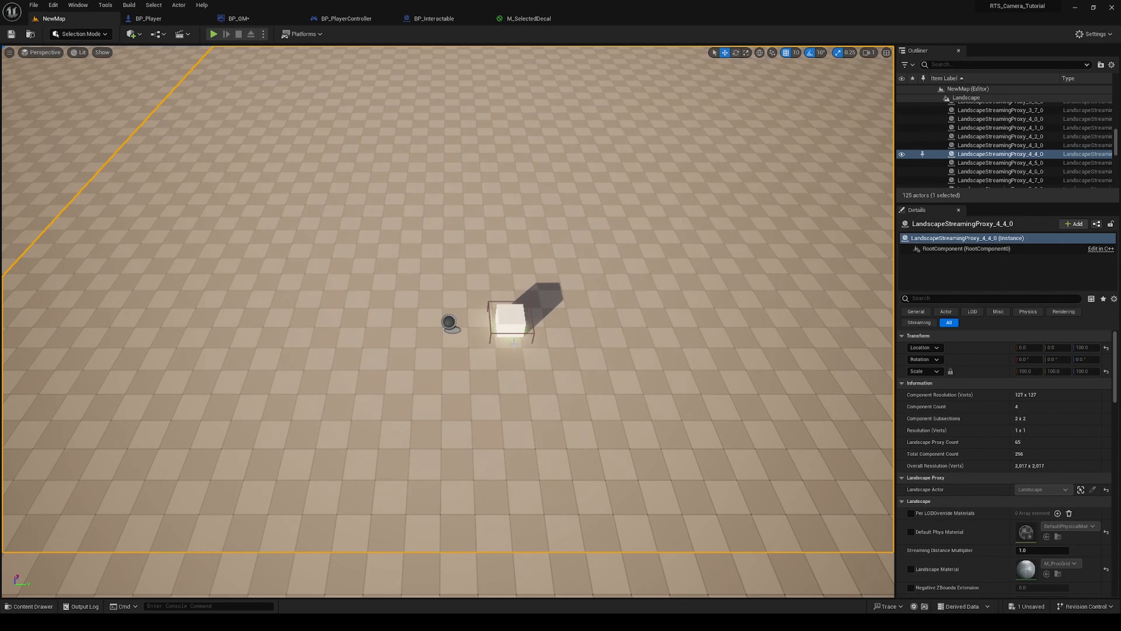
Add a Multiply node to the M_SelectedDecal graph and connect the Linear Sine output to its A input
{"action": "left_click", "coordinate": [521, 19]}
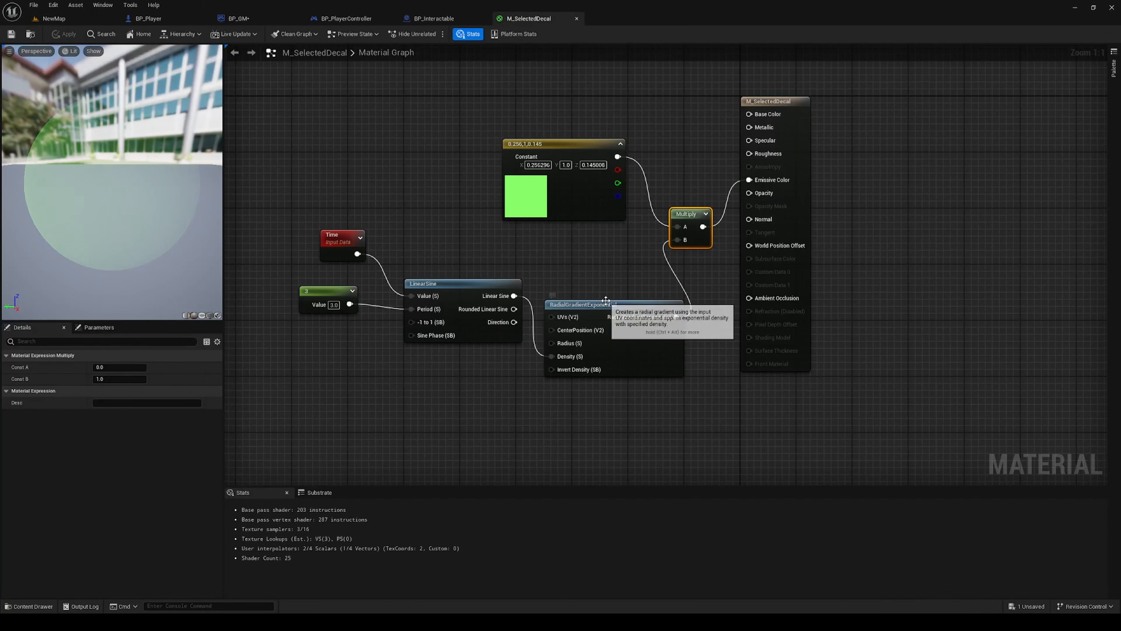
{"action": "left_click_drag", "start_coordinate": [283, 201], "coordinate": [400, 242]}
{"action": "right_click", "coordinate": [433, 347]}
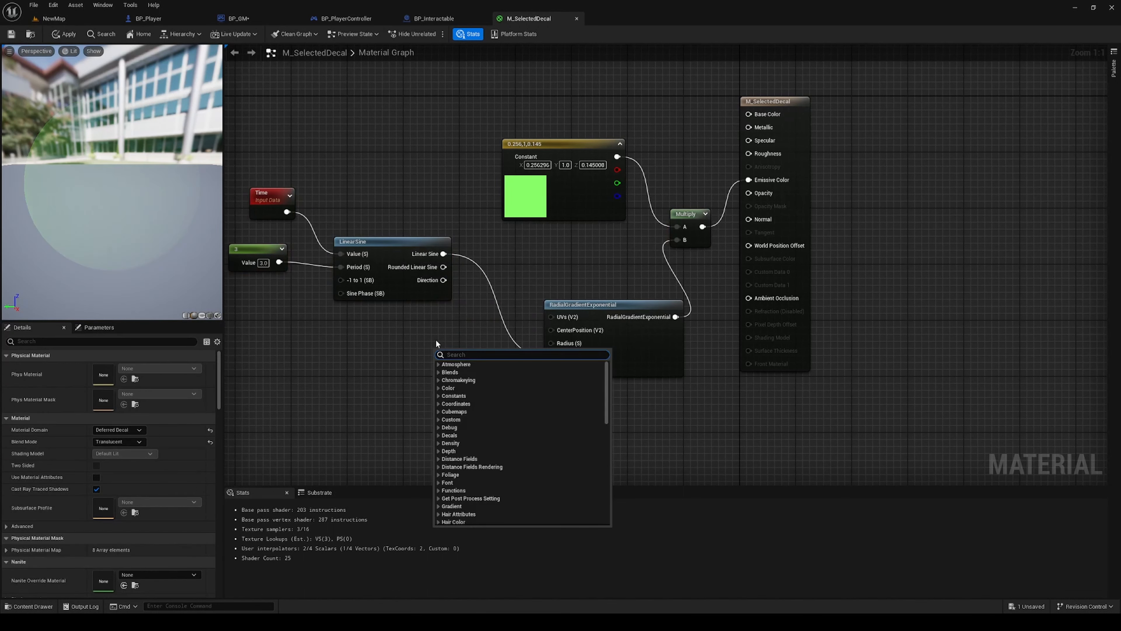
{"action": "type", "text": "mult"}
{"action": "key", "text": "Return"}
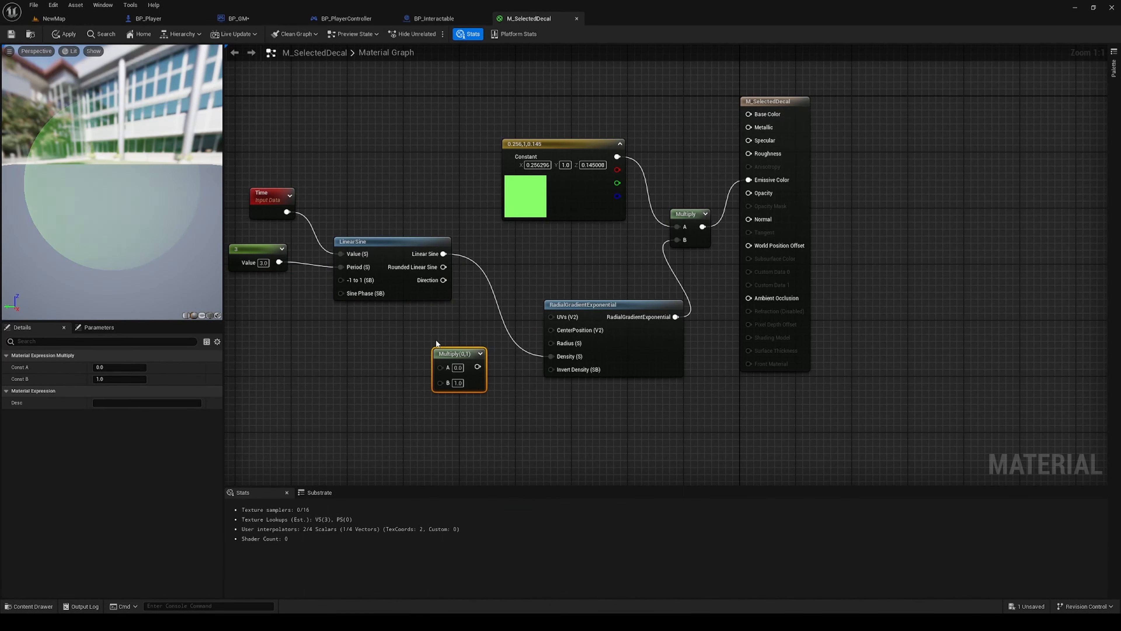
{"action": "left_click_drag", "start_coordinate": [459, 354], "coordinate": [486, 340]}
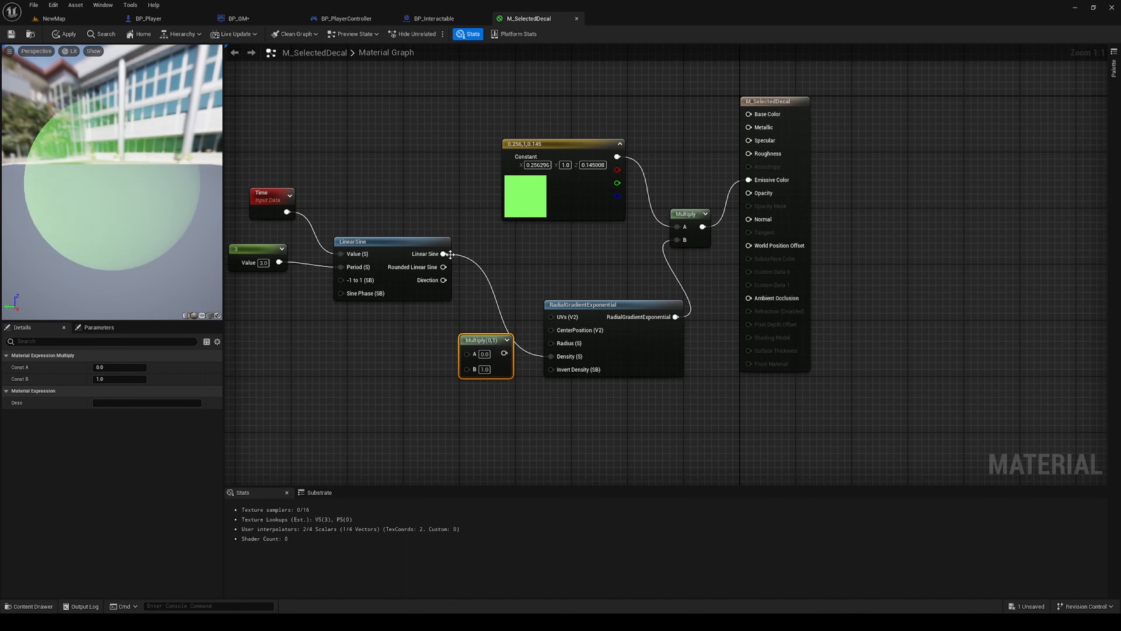
{"action": "left_click_drag", "start_coordinate": [443, 253], "coordinate": [467, 353]}
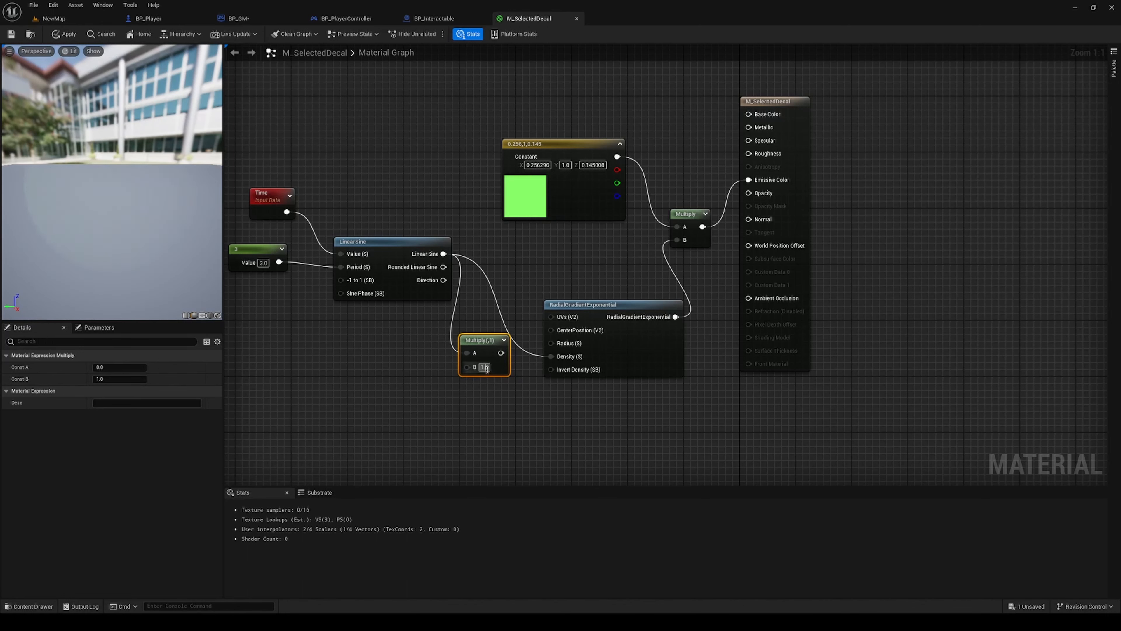
Set the new Multiply node's B value to 25 and connect its output to the RadialGradientExponential's Density input
{"action": "type", "text": "250"}
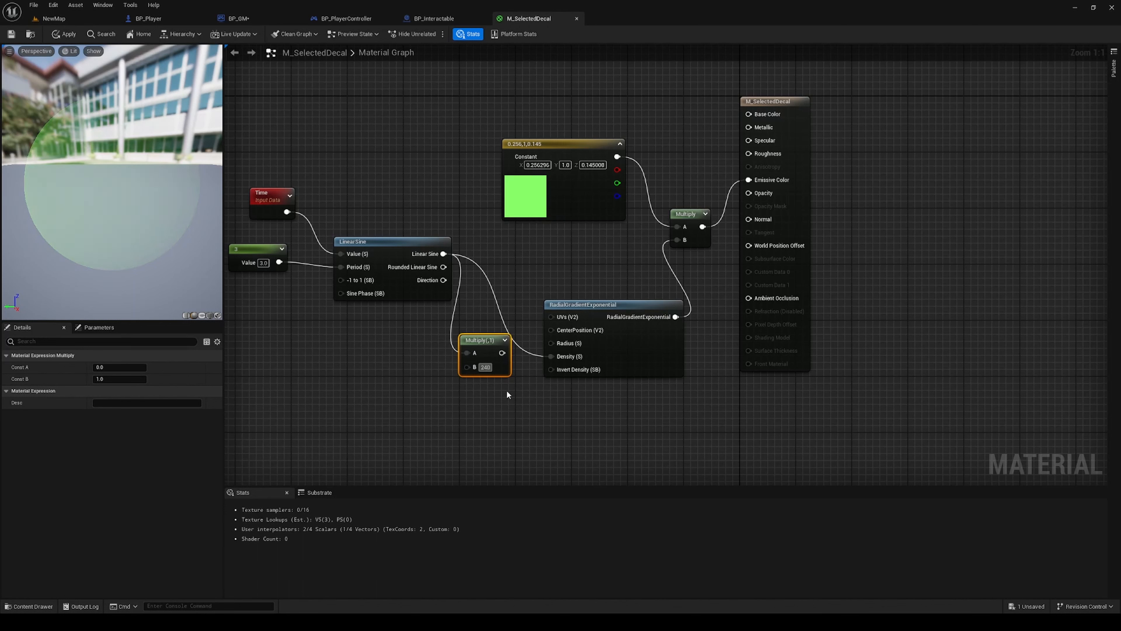
{"action": "key", "text": "Return"}
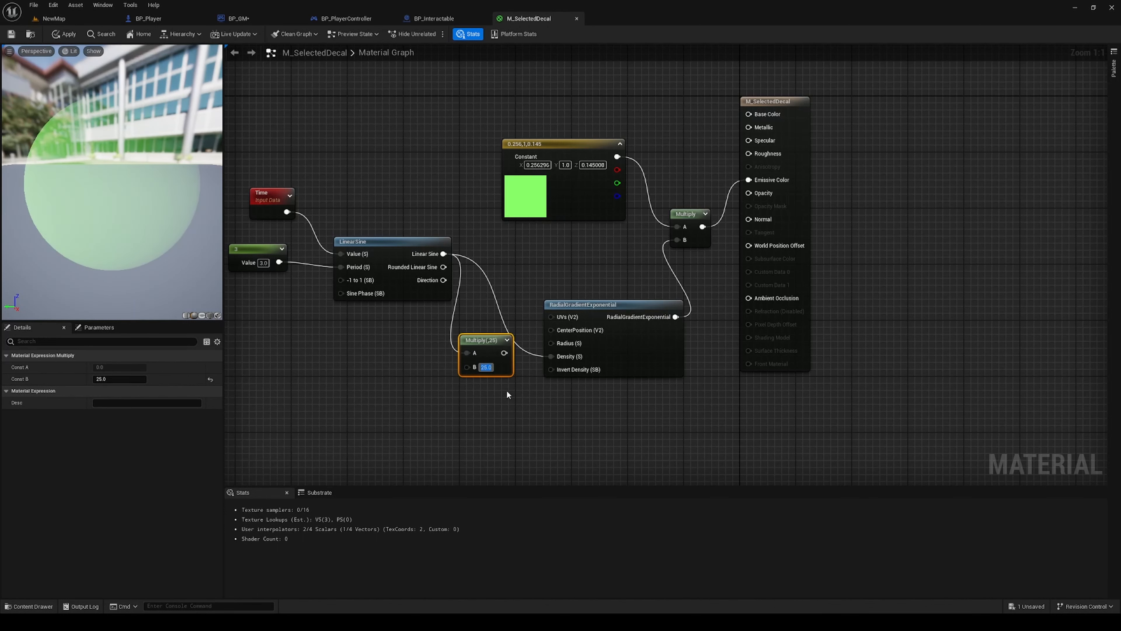
{"action": "left_click_drag", "start_coordinate": [504, 352], "coordinate": [551, 356]}
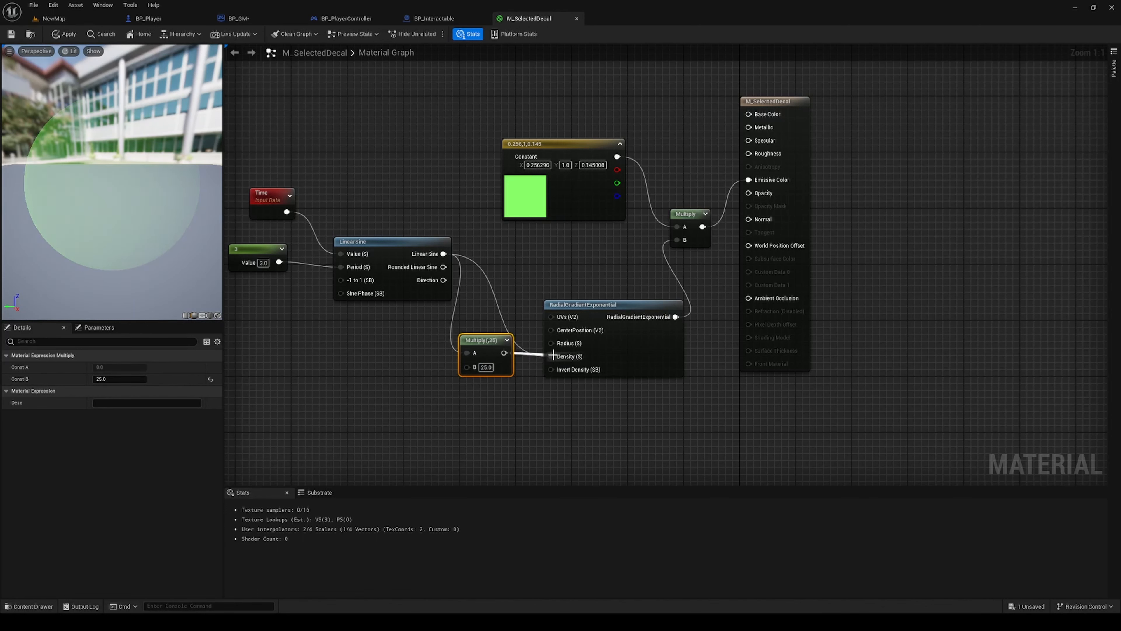
{"action": "left_click", "coordinate": [507, 272]}
Save M_SelectedDecal, check the pulsing decal around the cube in NewMap, and return to the material graph
{"action": "key", "text": "ctrl+s"}
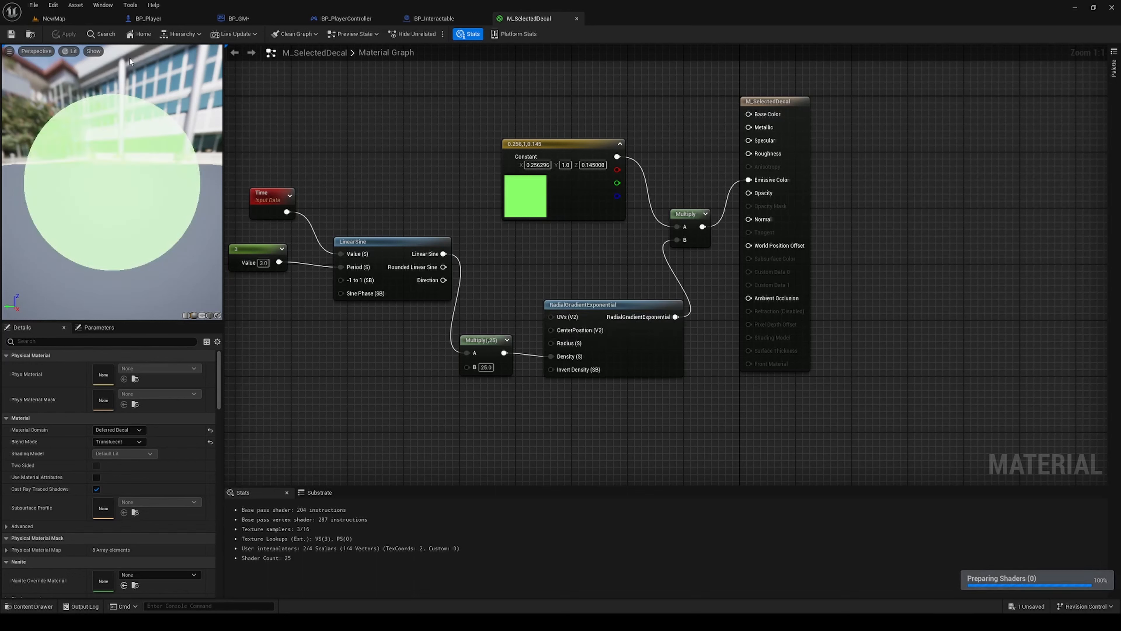
{"action": "left_click", "coordinate": [52, 19]}
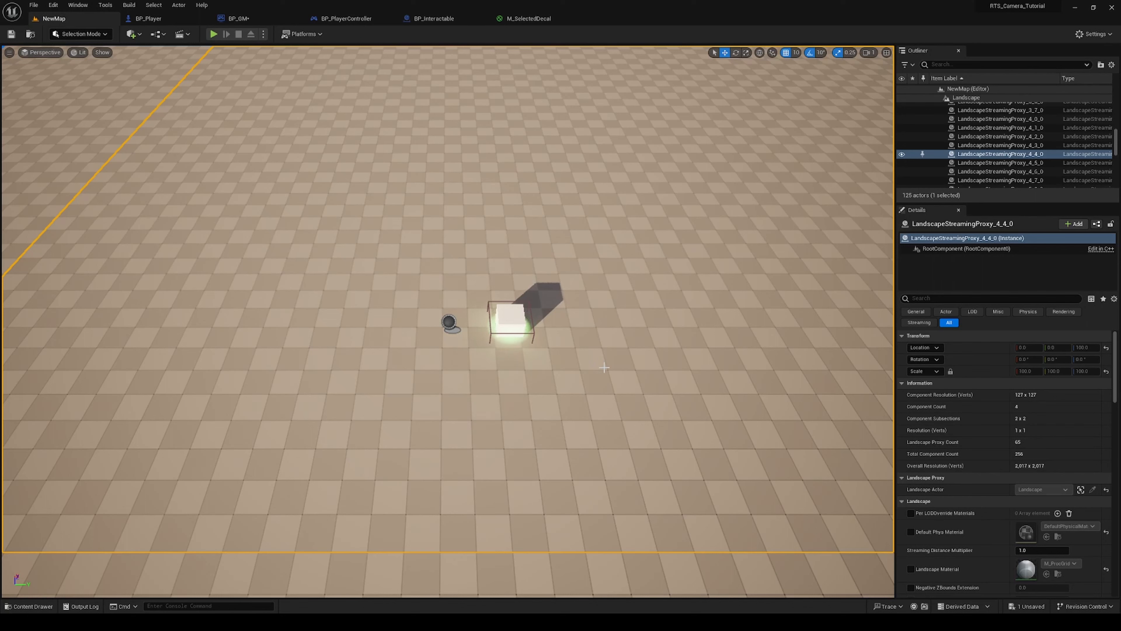
{"action": "left_click", "coordinate": [526, 19]}
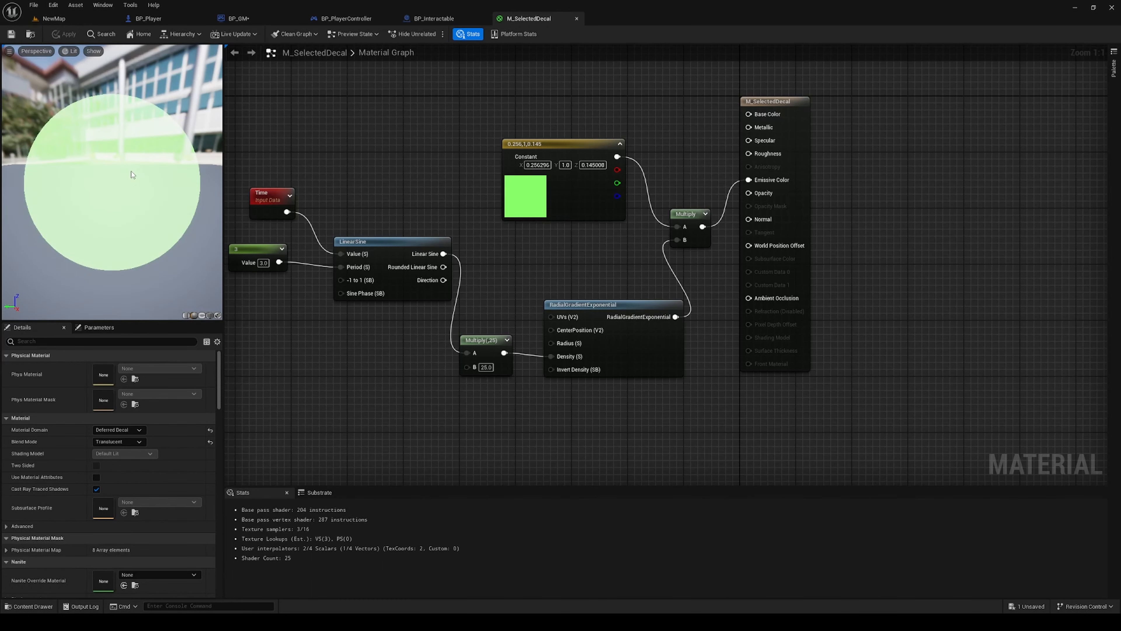
{"action": "right_click_drag", "start_coordinate": [603, 439], "coordinate": [617, 362]}
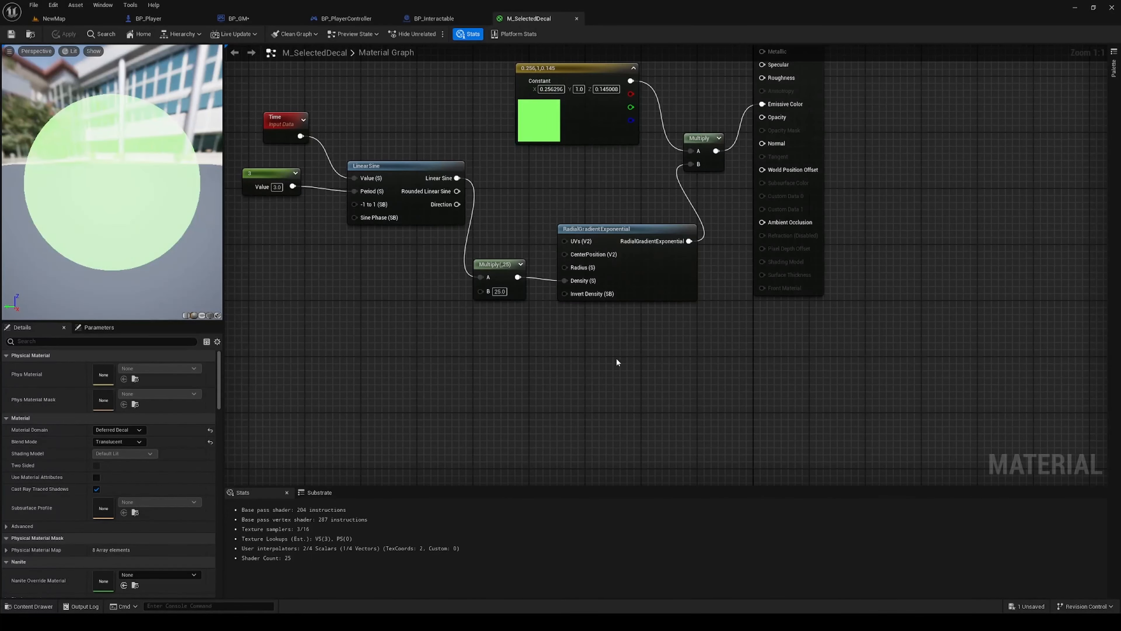
{"action": "right_click", "coordinate": [578, 368]}
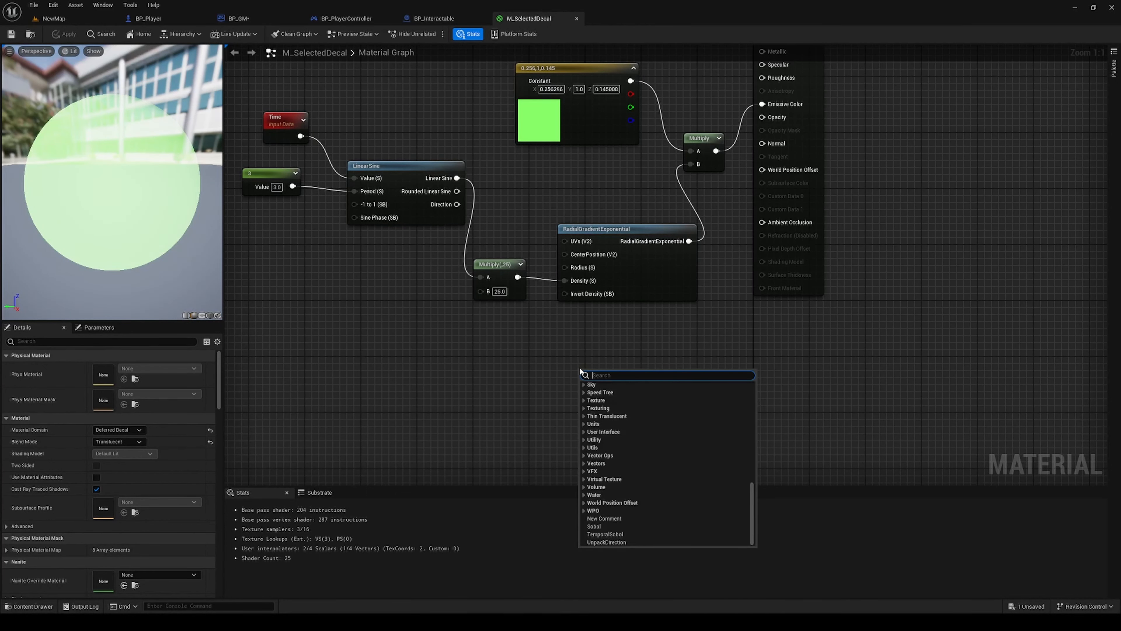
{"action": "type", "text": "lerp"}
{"action": "key", "text": "Escape"}
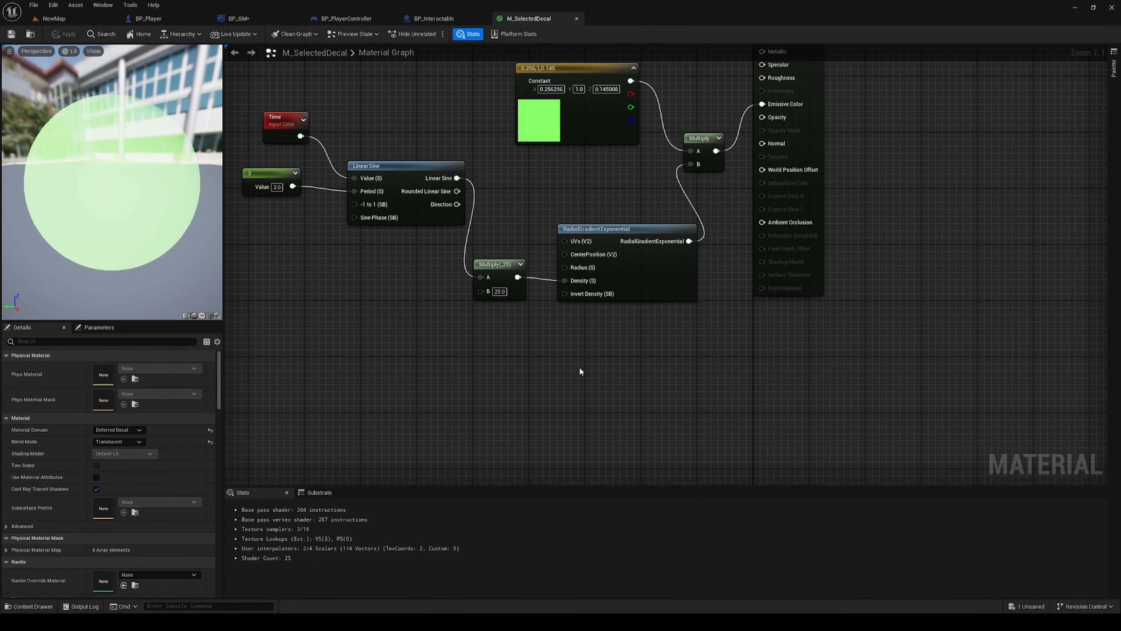
Place a second RadialGradientExponential node below the first and connect the 25 Multiply output to its Density input
{"action": "left_click_drag", "start_coordinate": [636, 370], "coordinate": [623, 332]}
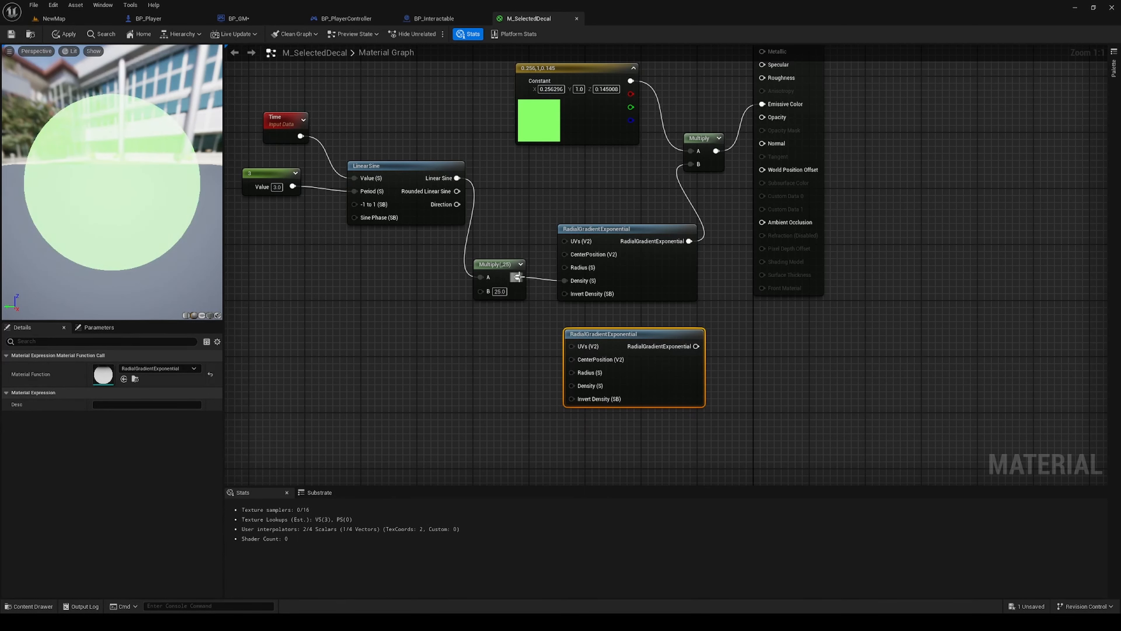
{"action": "left_click_drag", "start_coordinate": [517, 277], "coordinate": [572, 385]}
{"action": "right_click_drag", "start_coordinate": [449, 364], "coordinate": [506, 348]}
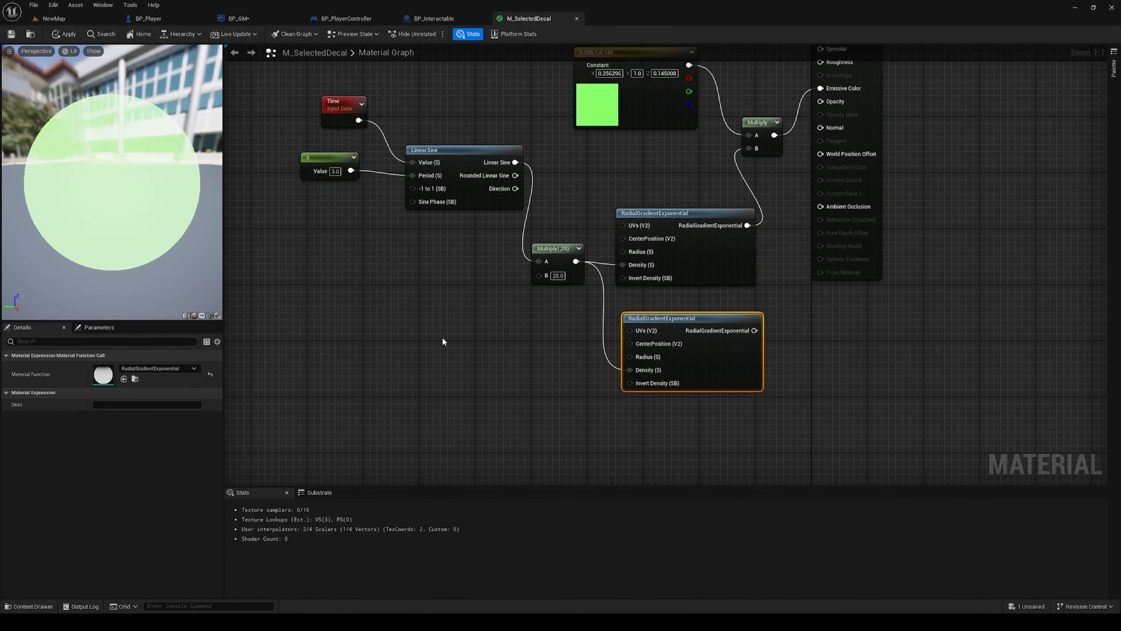
Add a Constant node with value 0.4 and connect it to the second RadialGradientExponential's Radius input
{"action": "right_click", "coordinate": [390, 316]}
{"action": "type", "text": "const"}
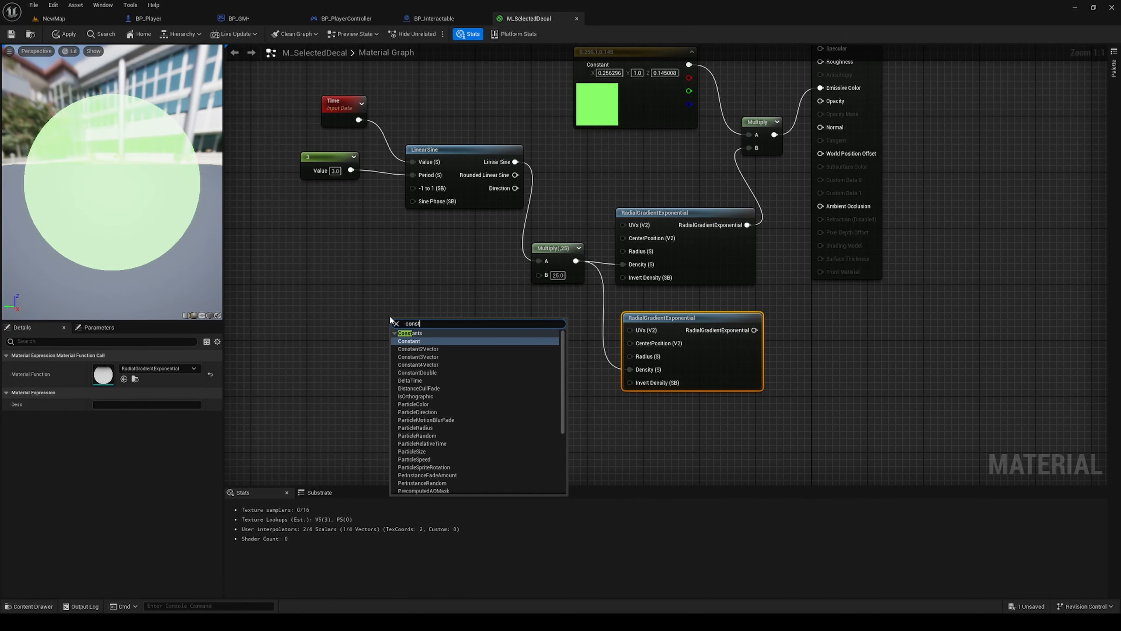
{"action": "key", "text": "Return"}
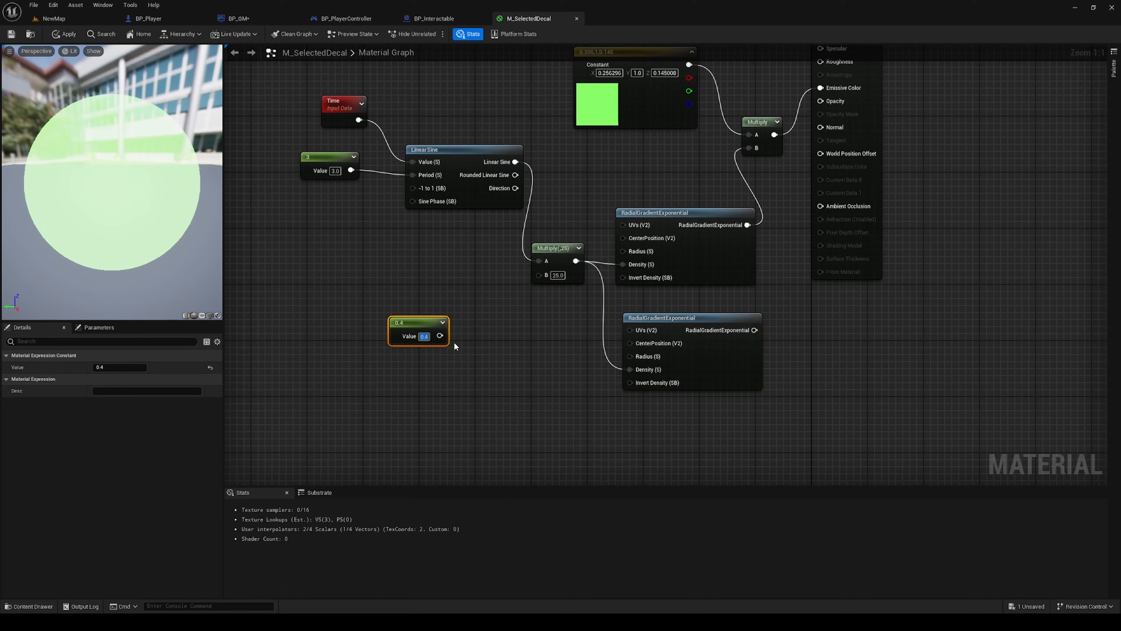
{"action": "left_click_drag", "start_coordinate": [440, 335], "coordinate": [629, 356]}
{"action": "left_click", "coordinate": [477, 311]}
{"action": "left_click_drag", "start_coordinate": [439, 319], "coordinate": [469, 329]}
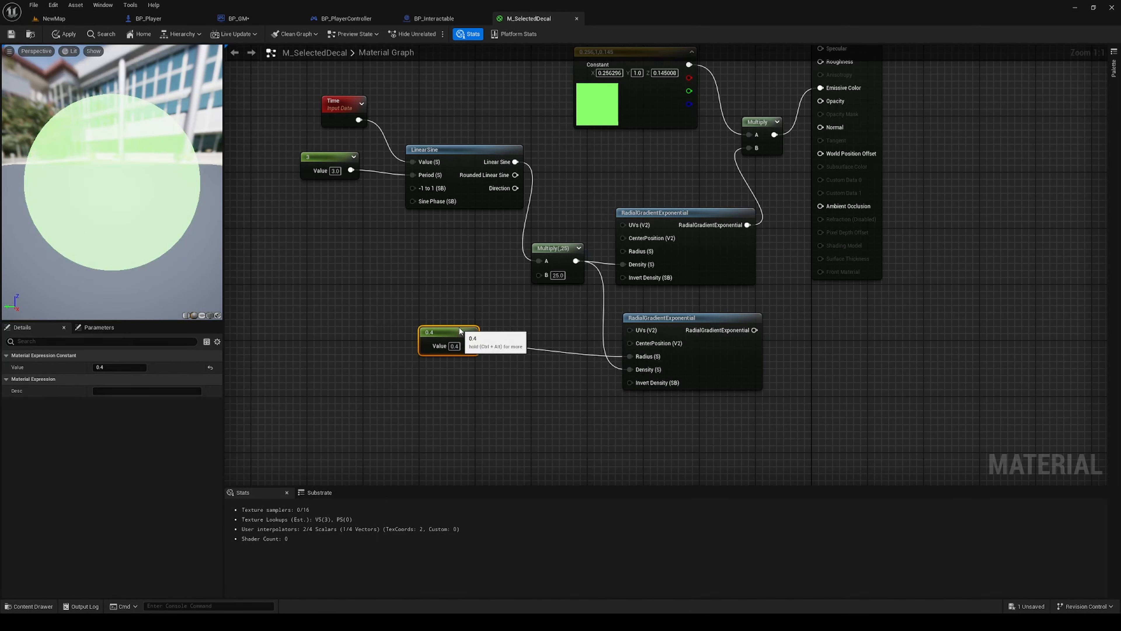
Move the M_SelectedDecal output node and the final Multiply node farther from the gradient nodes to make room
{"action": "key", "text": "Home"}
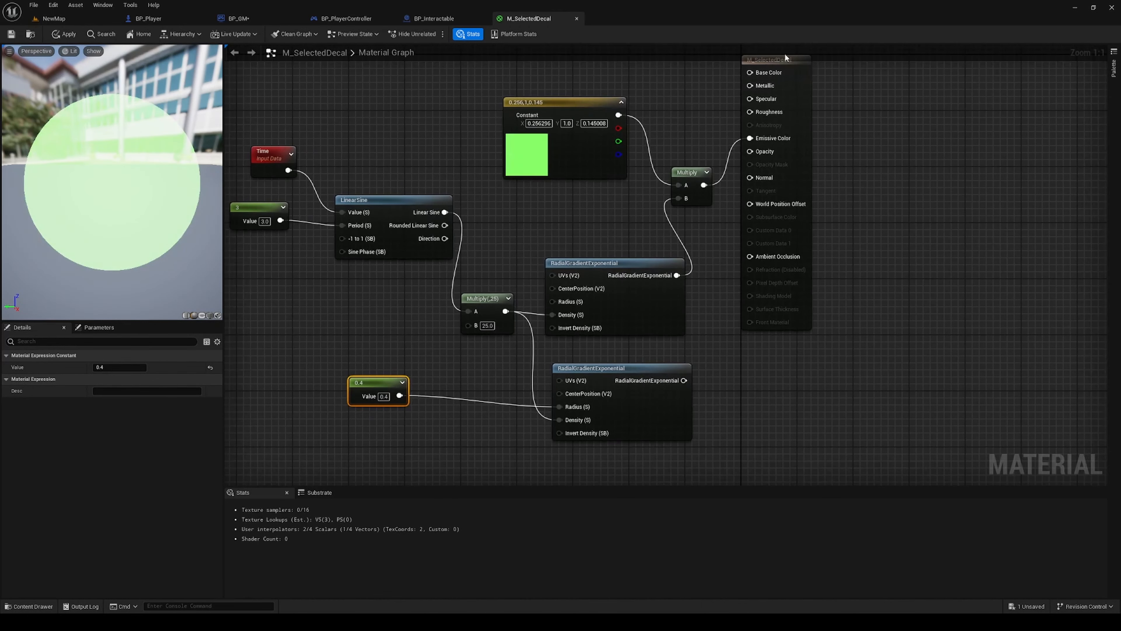
{"action": "left_click_drag", "start_coordinate": [759, 76], "coordinate": [871, 83]}
{"action": "right_click_drag", "start_coordinate": [790, 269], "coordinate": [782, 195]}
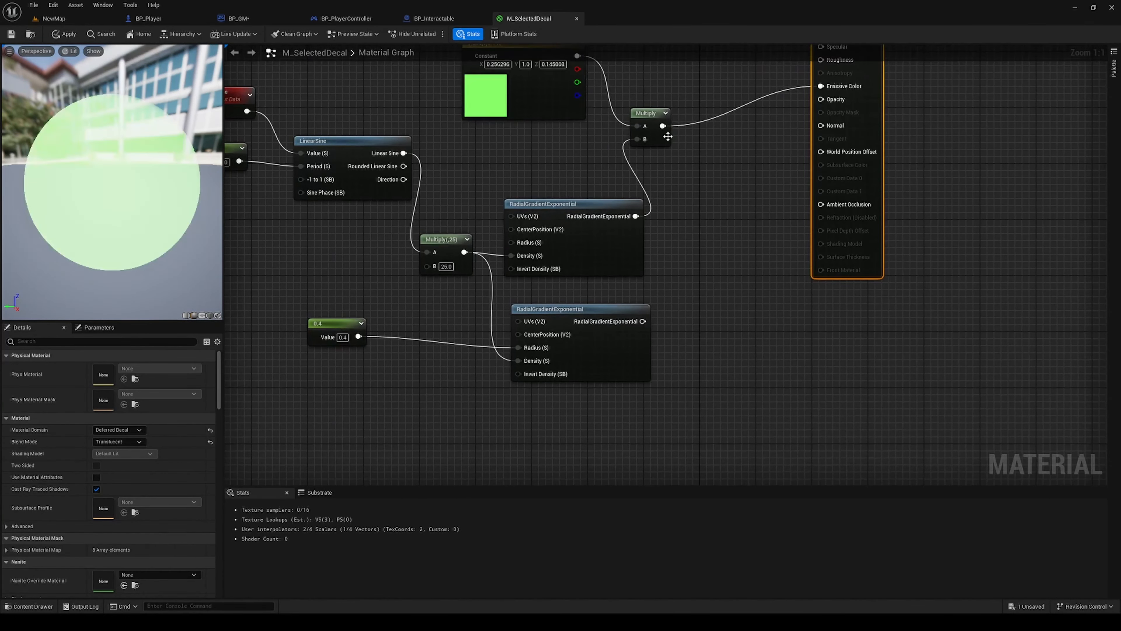
{"action": "left_click_drag", "start_coordinate": [658, 111], "coordinate": [706, 111]}
Subtract the second RadialGradientExponential from the first in a Subtract node and feed the result into the final Multiply's B input
{"action": "right_click", "coordinate": [702, 274]}
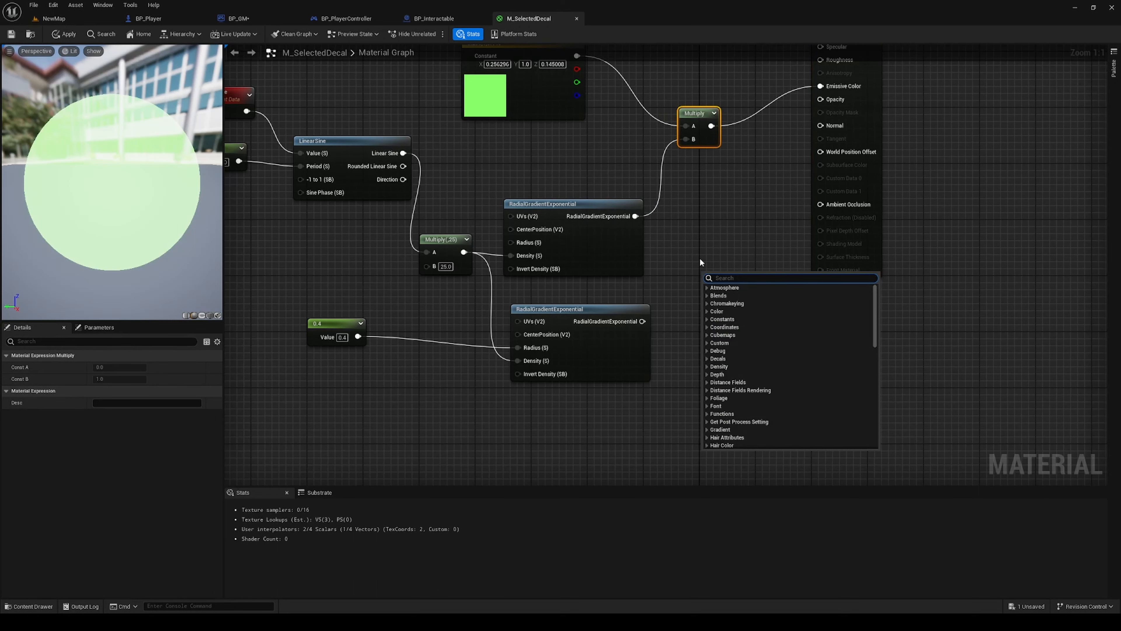
{"action": "type", "text": "subtract"}
{"action": "key", "text": "Return"}
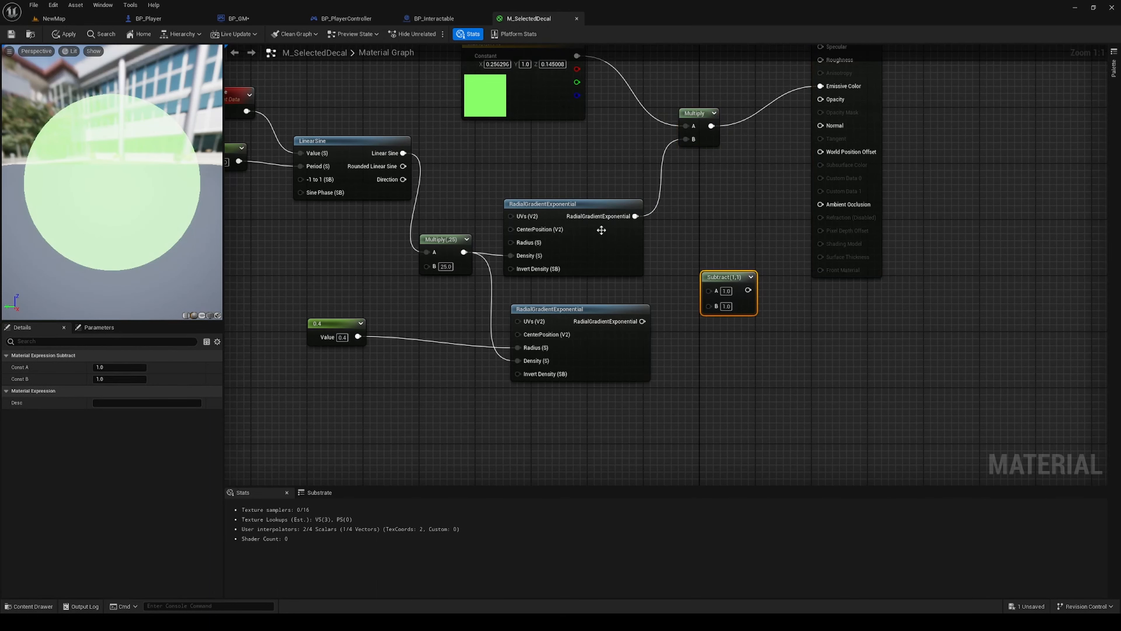
{"action": "left_click_drag", "start_coordinate": [635, 216], "coordinate": [713, 294]}
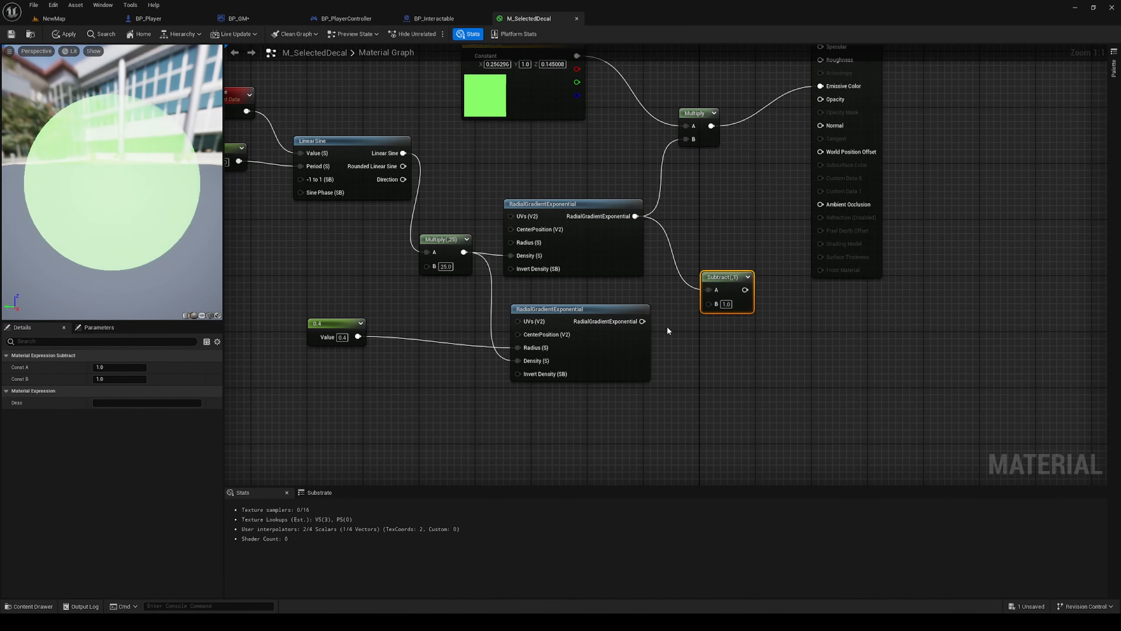
{"action": "left_click_drag", "start_coordinate": [642, 322], "coordinate": [687, 137]}
Save M_SelectedDecal, play NewMap to check the ring decal around the cube, and stop the play session
{"action": "key", "text": "ctrl+s"}
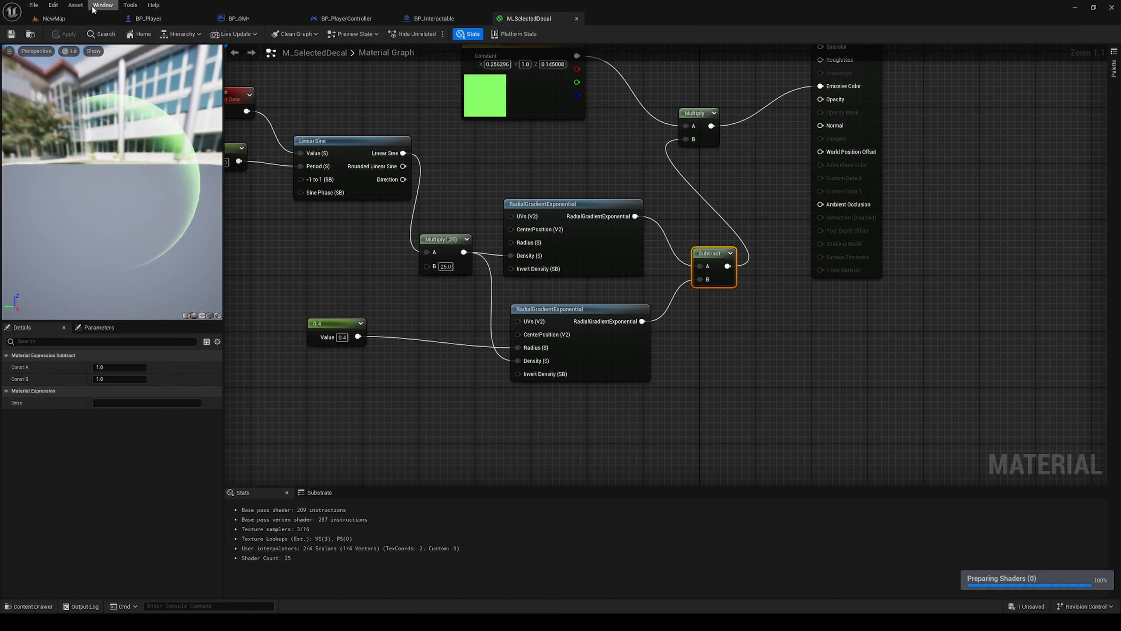
{"action": "left_click", "coordinate": [89, 18]}
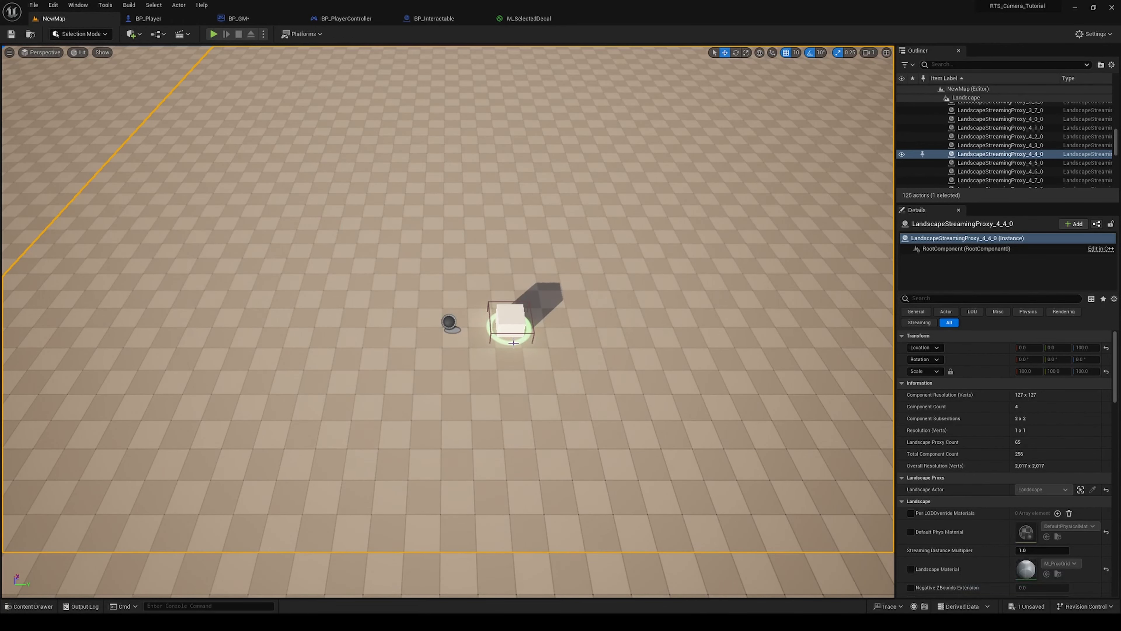
{"action": "left_click", "coordinate": [216, 33]}
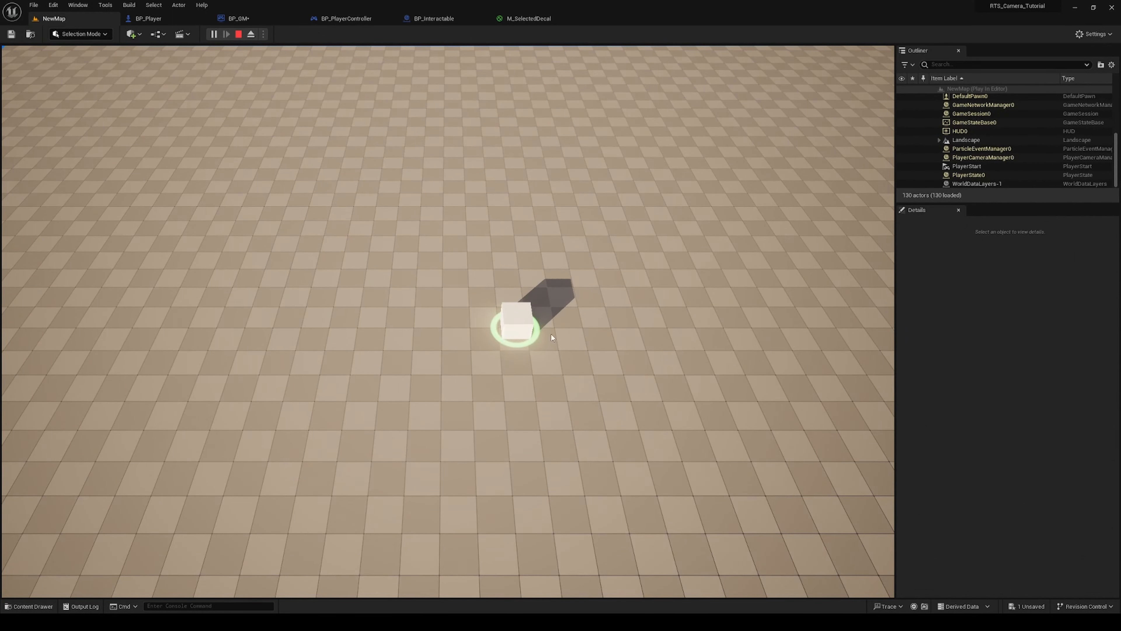
{"action": "key", "text": "Escape"}
{"action": "left_click", "coordinate": [282, 94]}
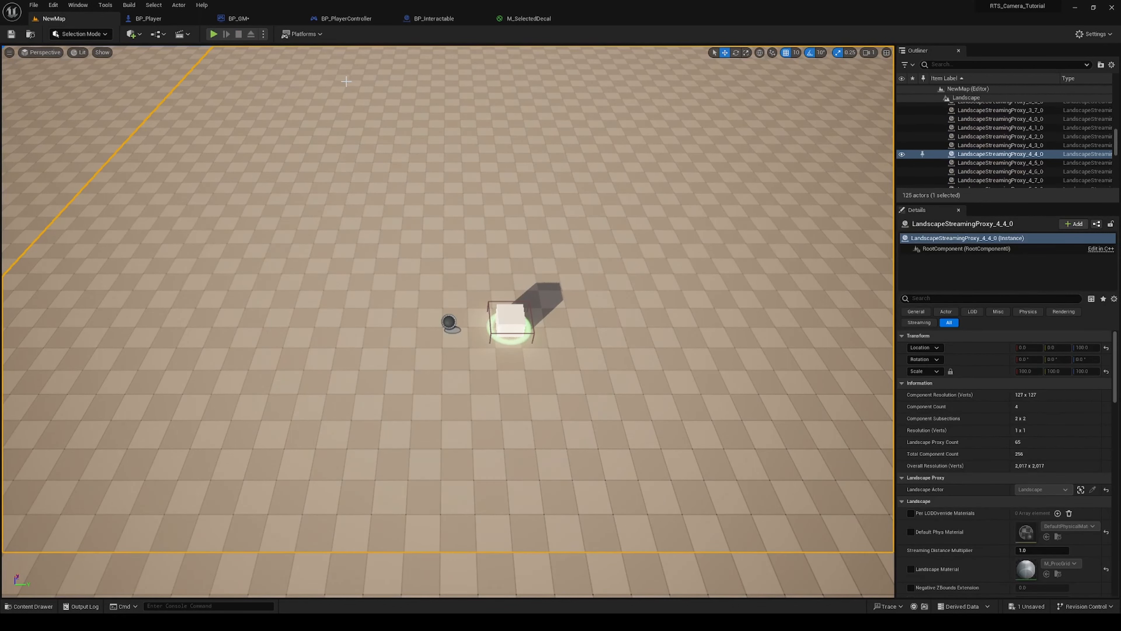
Make sure Enable Click Events is on in BP_PlayerController's class defaults, and compile and save the blueprint
{"action": "left_click", "coordinate": [355, 23]}
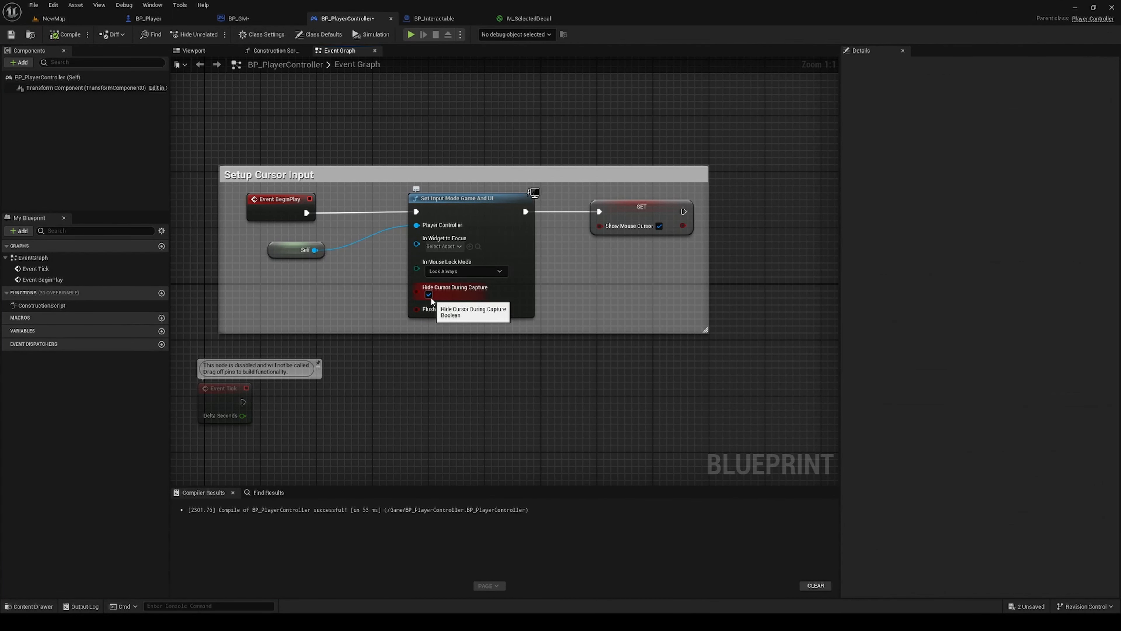
{"action": "left_click", "coordinate": [552, 189]}
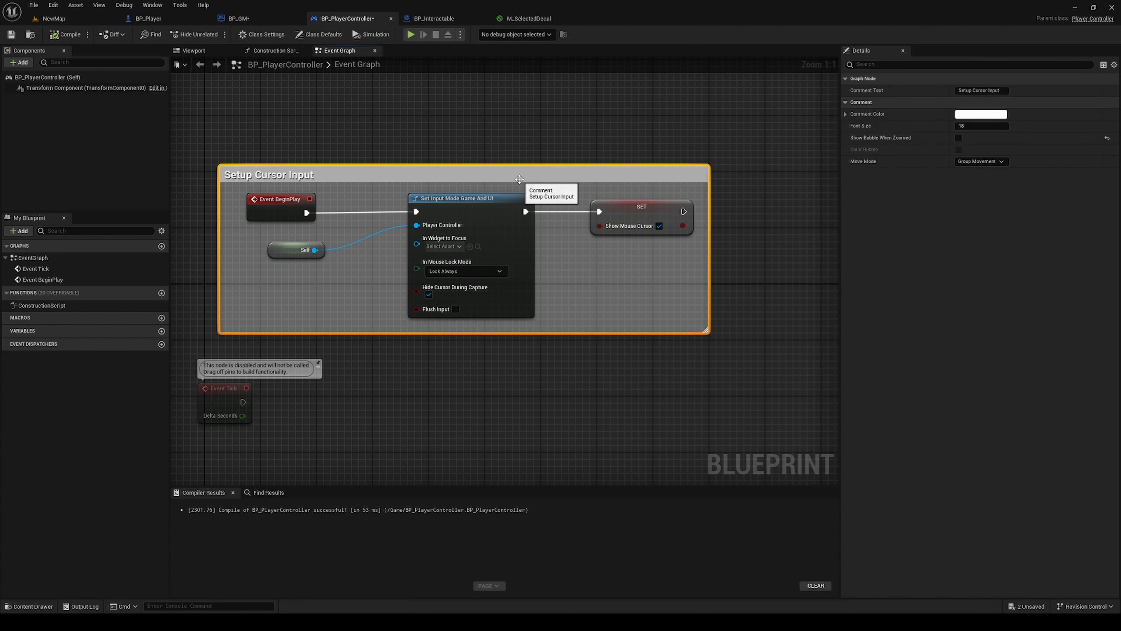
{"action": "left_click", "coordinate": [64, 75]}
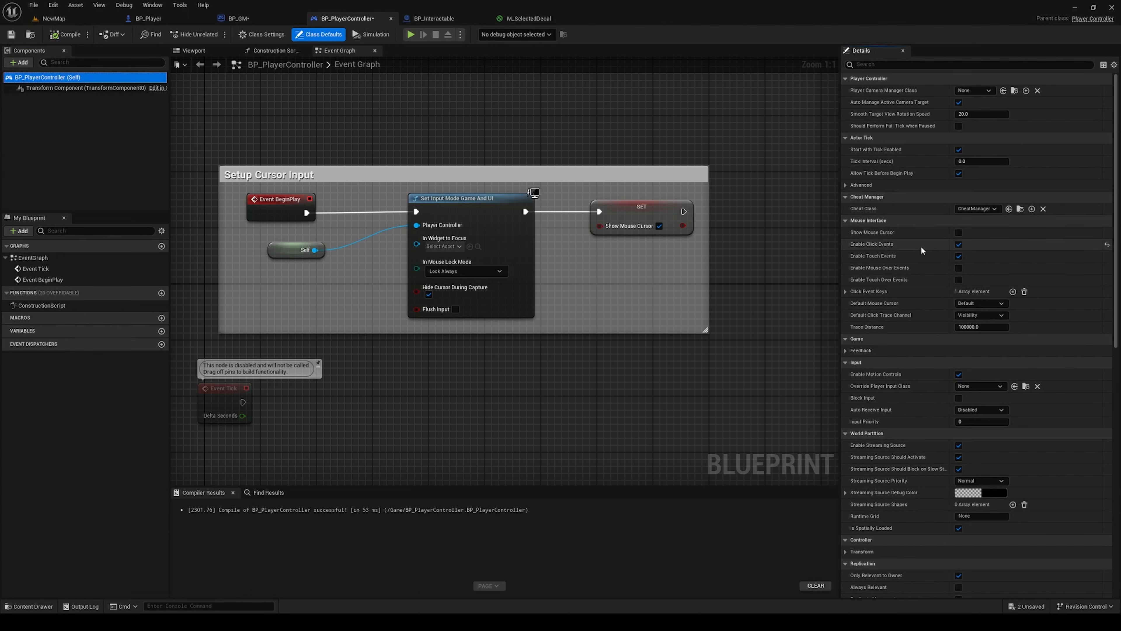
{"action": "left_click", "coordinate": [956, 244]}
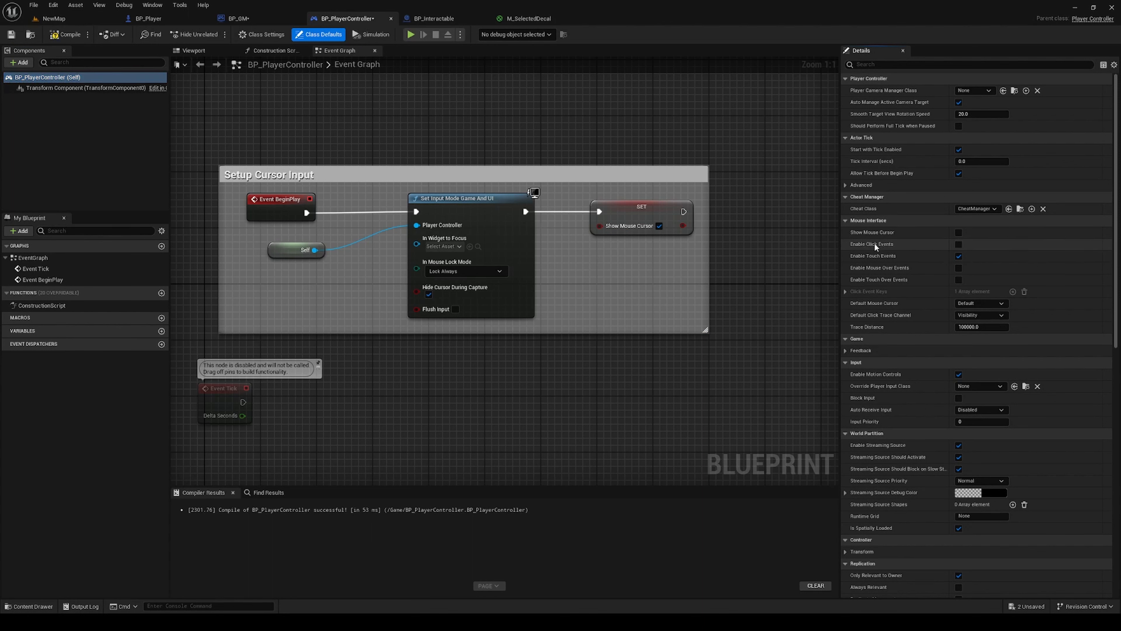
{"action": "left_click", "coordinate": [959, 245]}
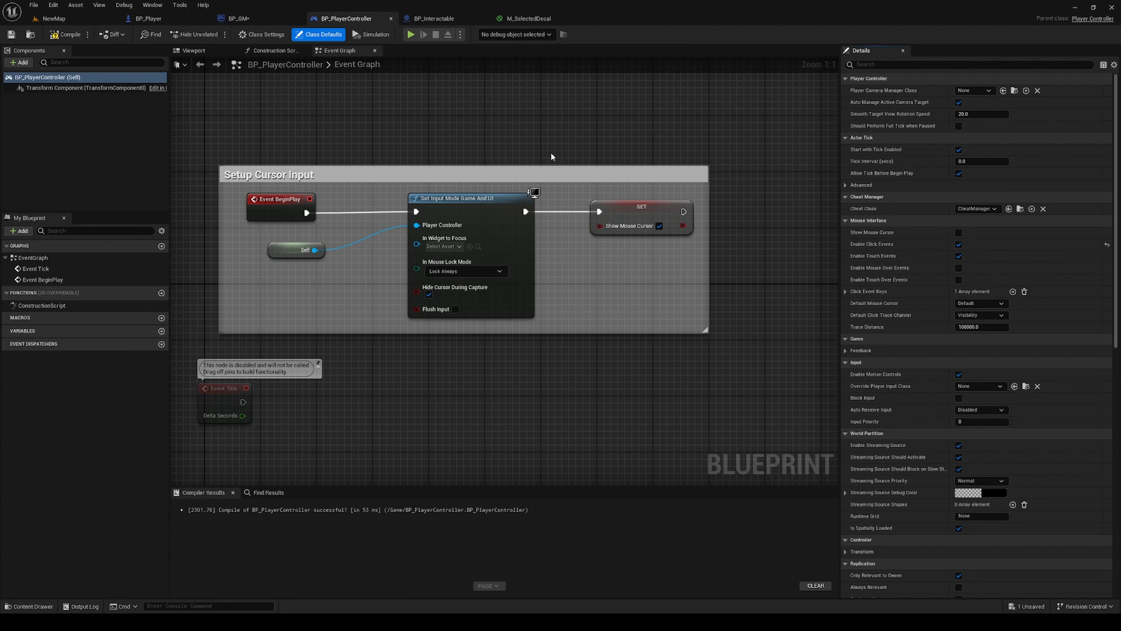
{"action": "left_click", "coordinate": [75, 37]}
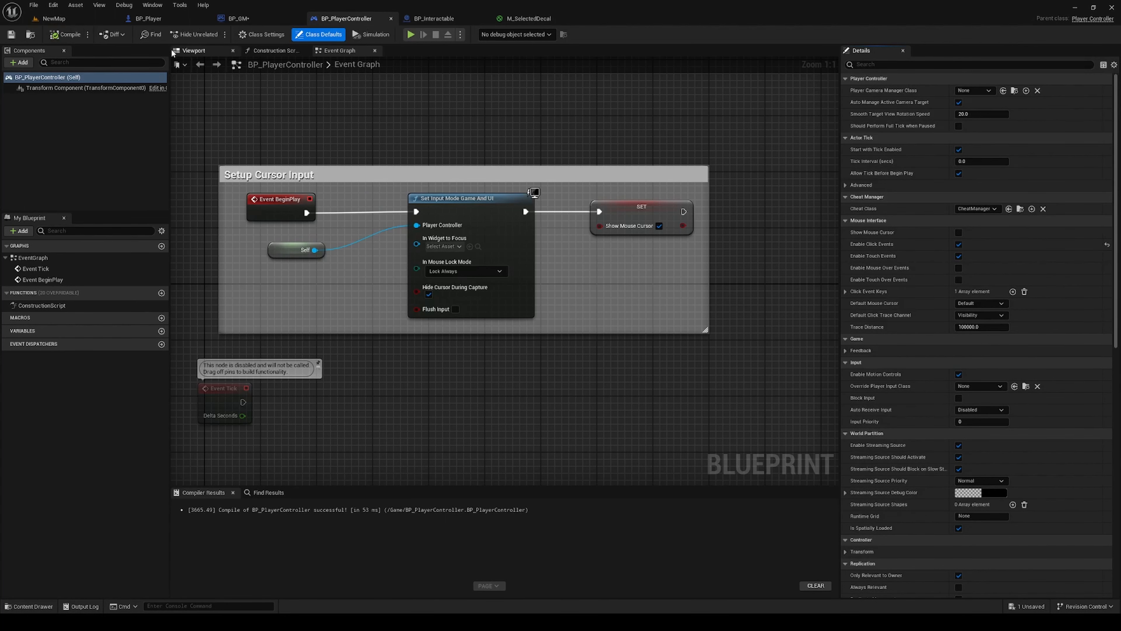
Add an Event ActorOnClicked node to BP_Interactable's event graph, to the right of the default event nodes
{"action": "left_click", "coordinate": [459, 20]}
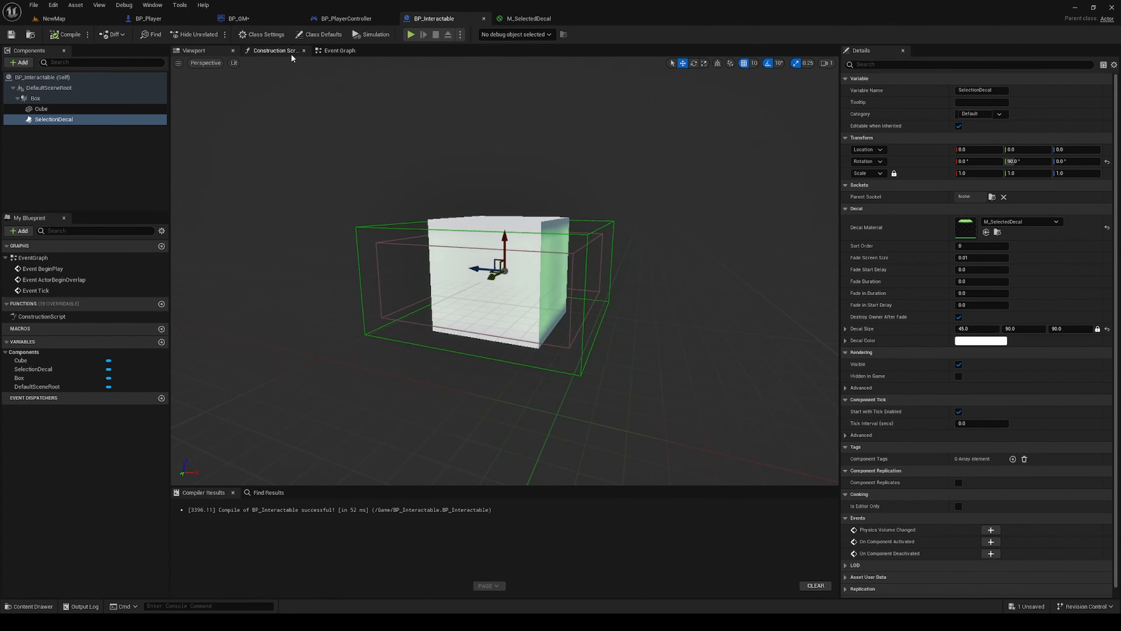
{"action": "left_click", "coordinate": [343, 49]}
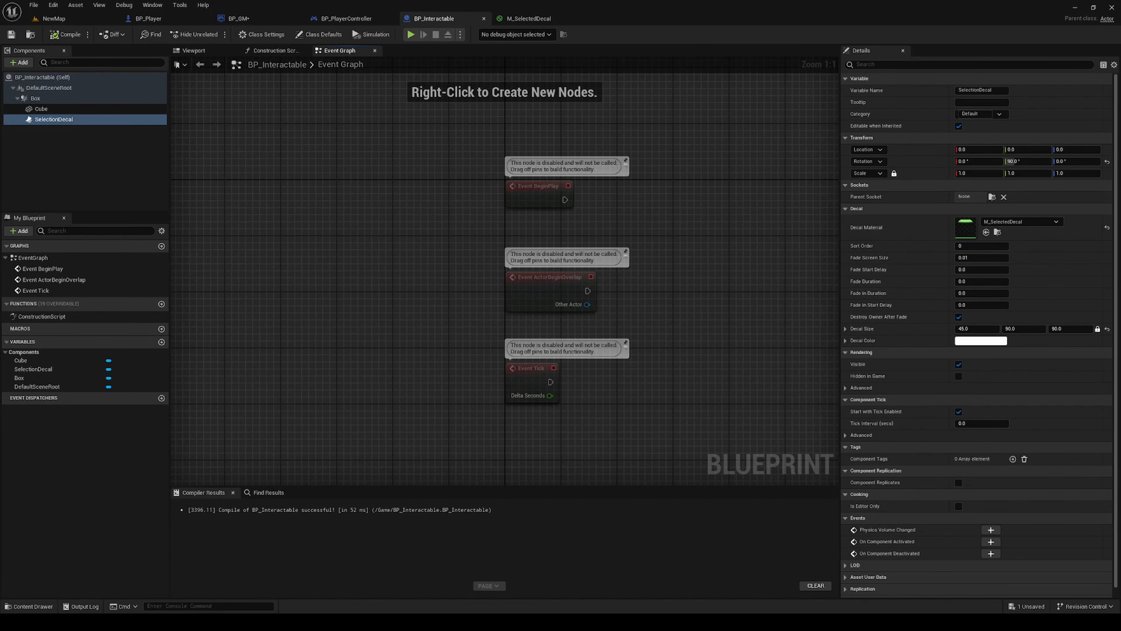
{"action": "right_click_drag", "start_coordinate": [742, 133], "coordinate": [550, 186]}
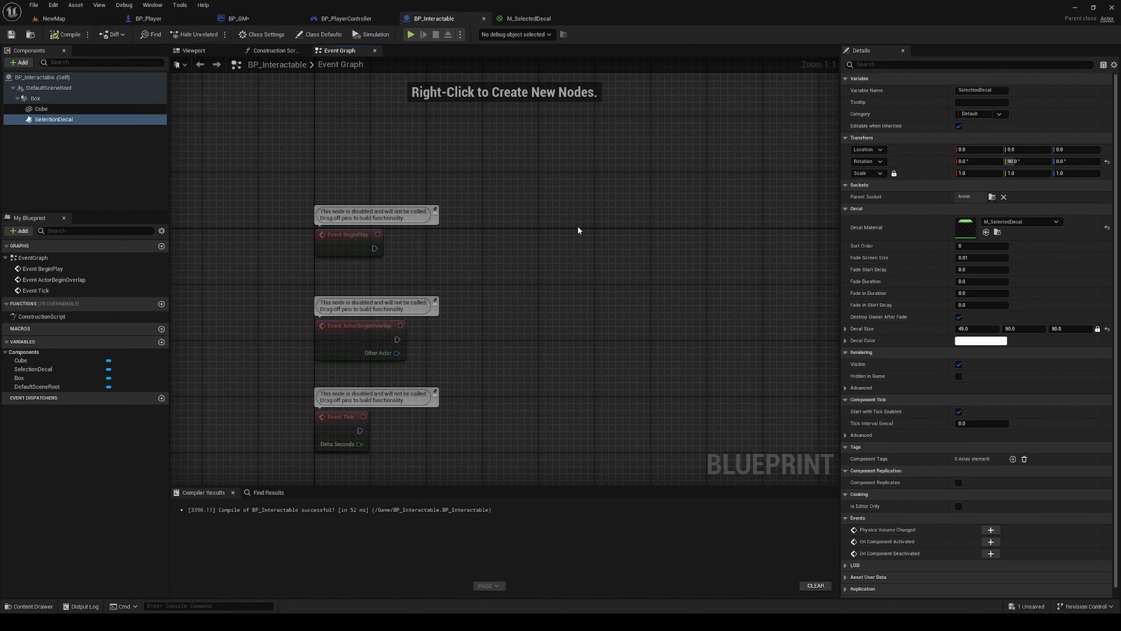
{"action": "right_click", "coordinate": [555, 214]}
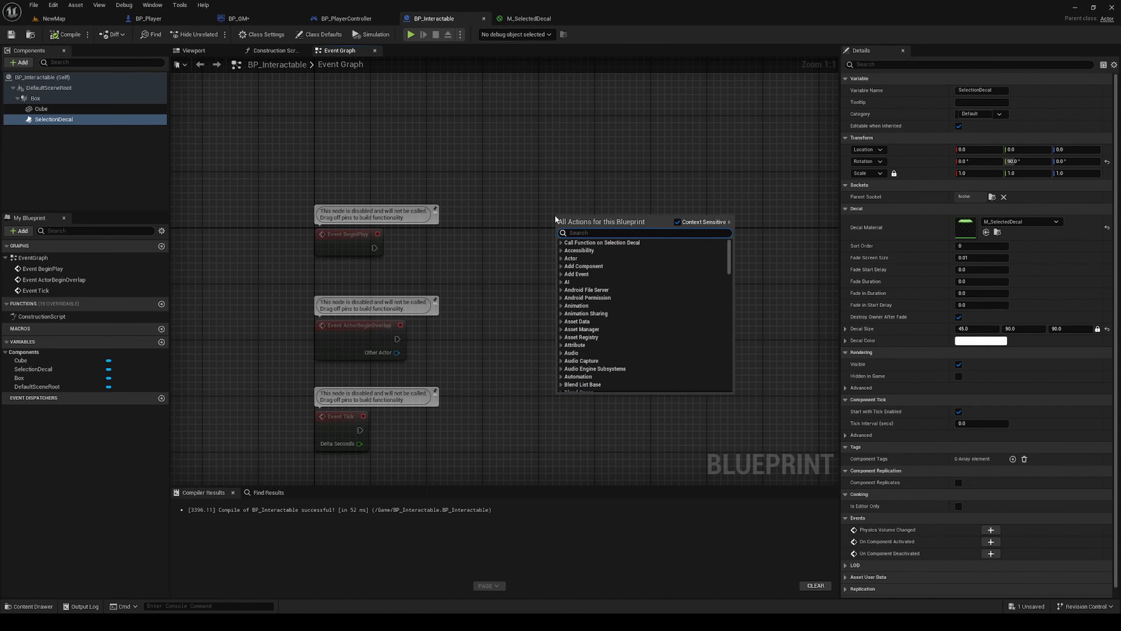
{"action": "type", "text": "actor on cl"}
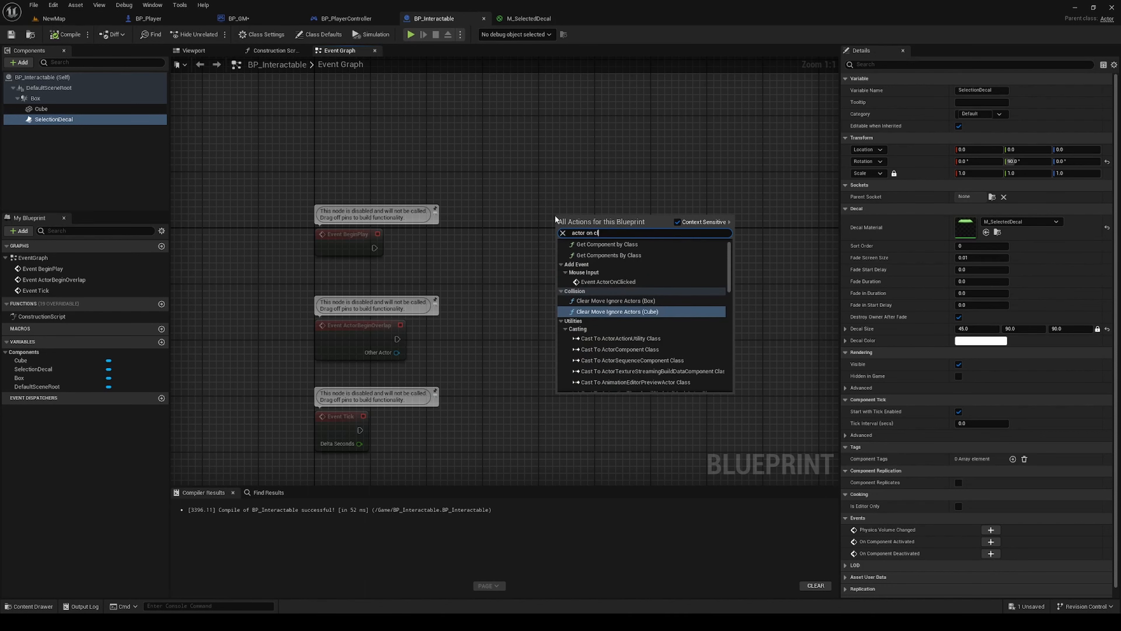
{"action": "key", "text": "BackSpace"}
{"action": "key", "text": "ctrl+a"}
{"action": "type", "text": "clicke"}
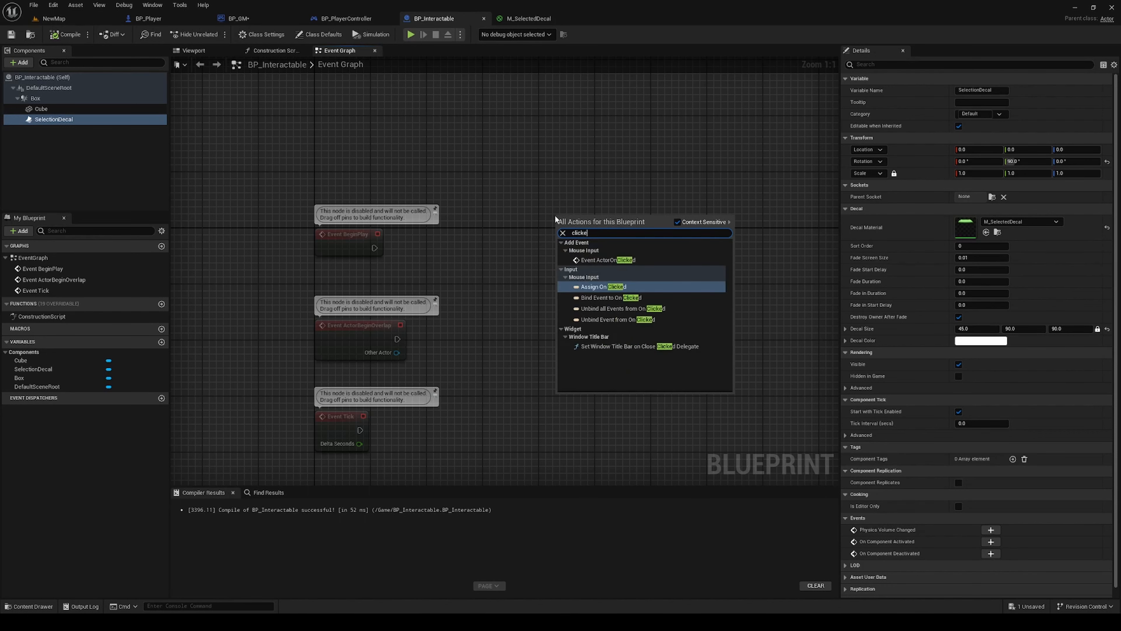
{"action": "key", "text": "Up"}
{"action": "key", "text": "Up"}
{"action": "key", "text": "Up"}
{"action": "key", "text": "Return"}
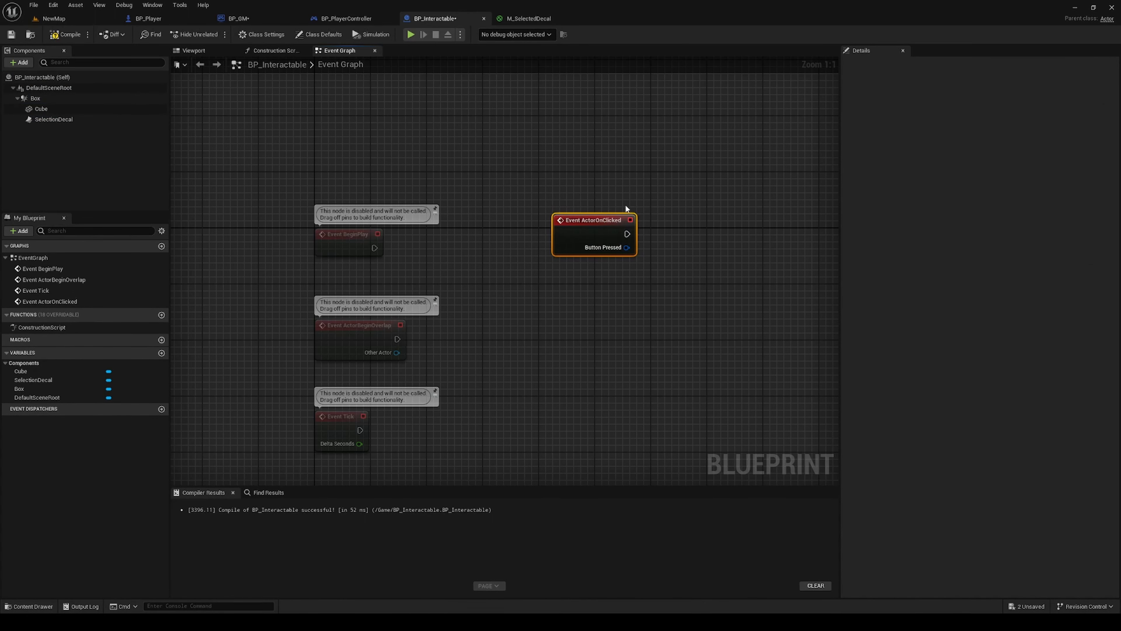
{"action": "left_click_drag", "start_coordinate": [614, 216], "coordinate": [565, 216]}
Add a Toggle Visibility node targeting SelectionDecal, execute it from Event ActorOnClicked, and place the Selection Decal reference below the event
{"action": "right_click", "coordinate": [714, 219]}
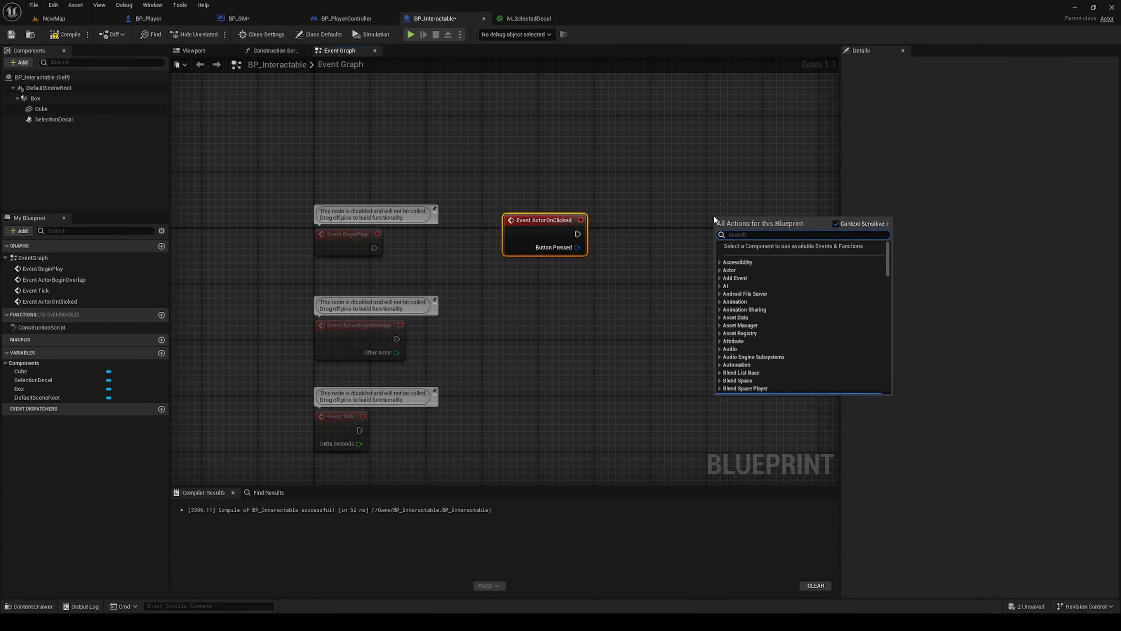
{"action": "type", "text": "toggle"}
{"action": "key", "text": "Down"}
{"action": "key", "text": "Down"}
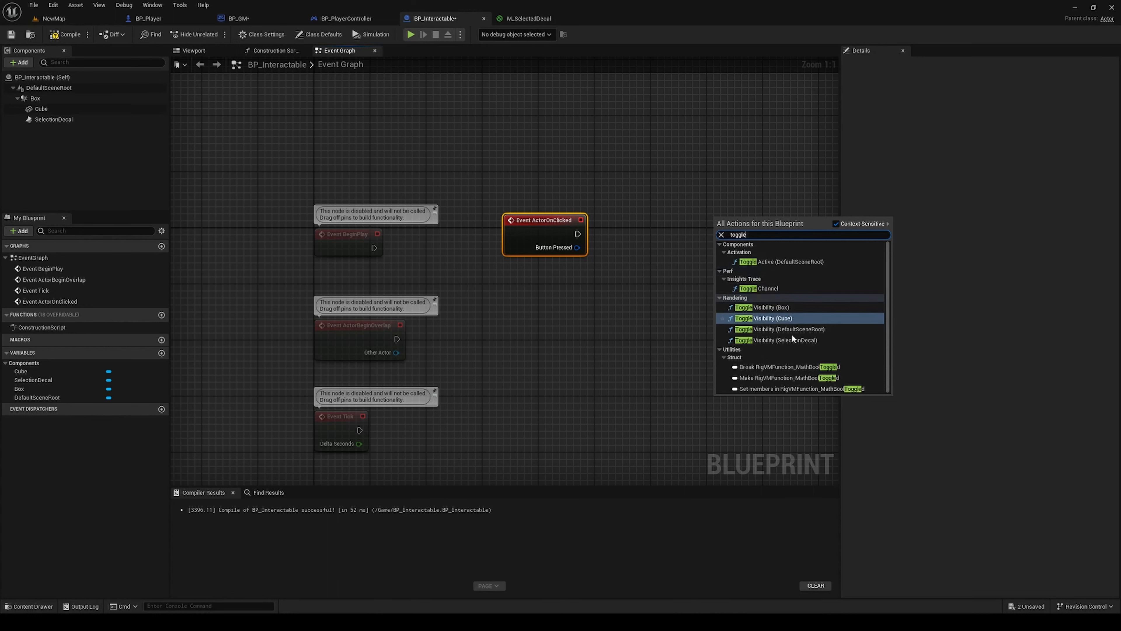
{"action": "left_click", "coordinate": [815, 339]}
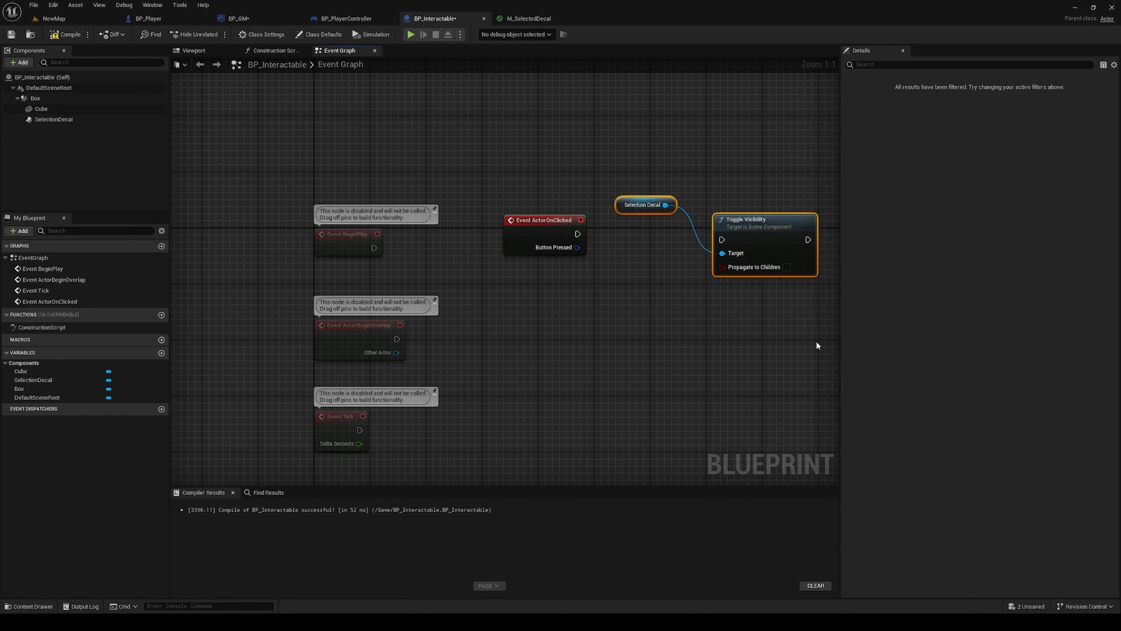
{"action": "left_click_drag", "start_coordinate": [642, 205], "coordinate": [614, 193]}
{"action": "left_click_drag", "start_coordinate": [565, 238], "coordinate": [693, 229]}
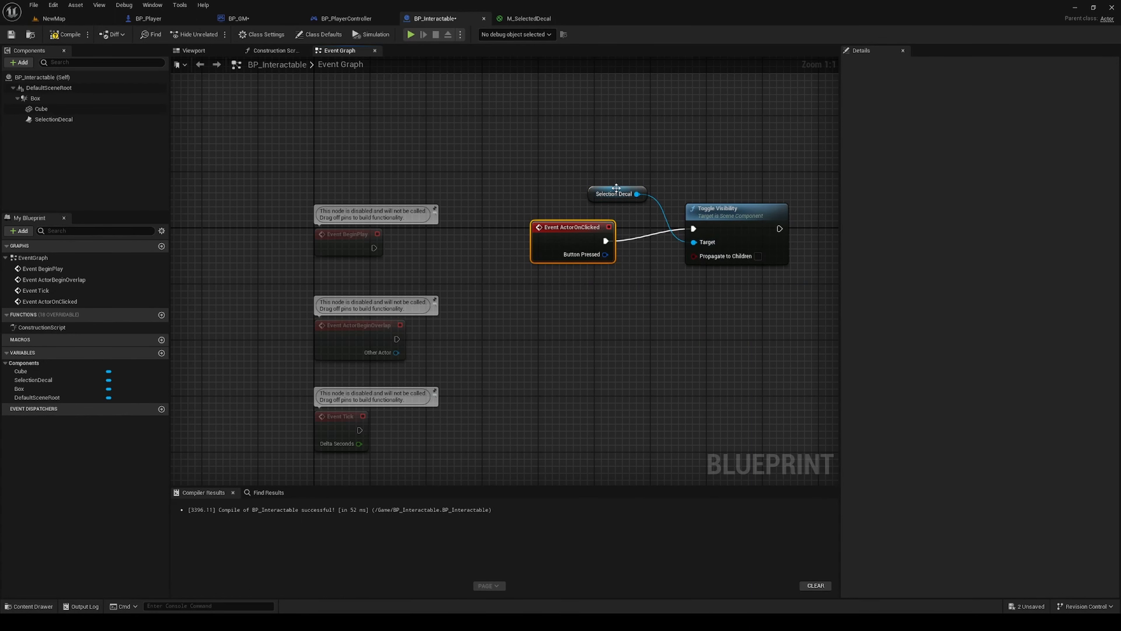
{"action": "left_click_drag", "start_coordinate": [613, 189], "coordinate": [639, 293]}
Add a Print String node with the text "Clicked!", execute it after Toggle Visibility, and save the blueprint
{"action": "right_click_drag", "start_coordinate": [651, 158], "coordinate": [471, 151]}
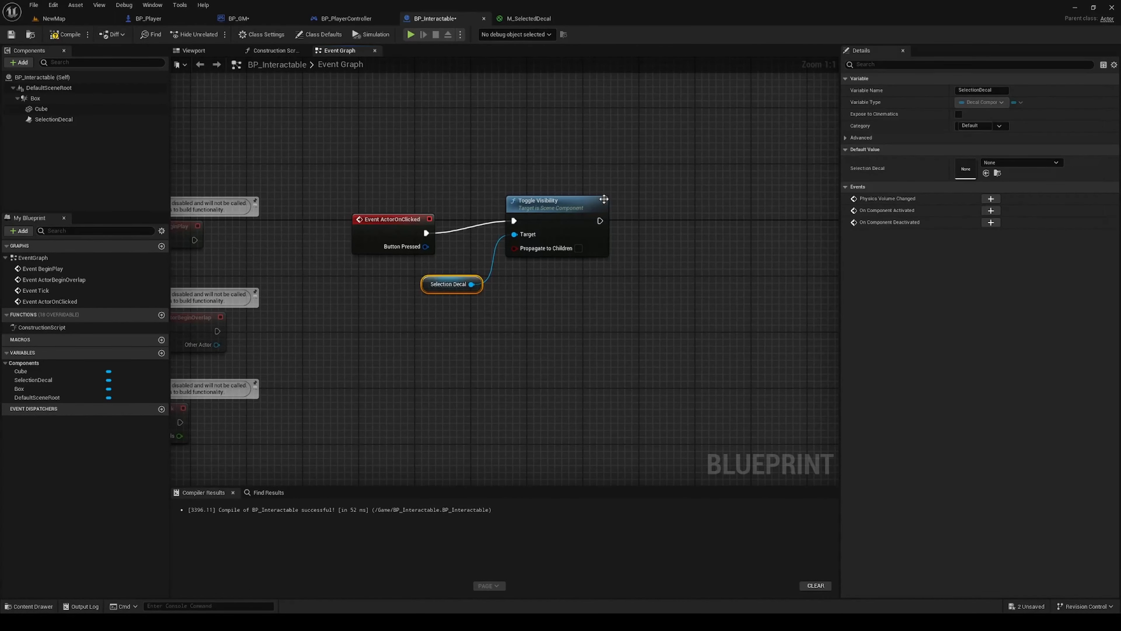
{"action": "right_click", "coordinate": [649, 199]}
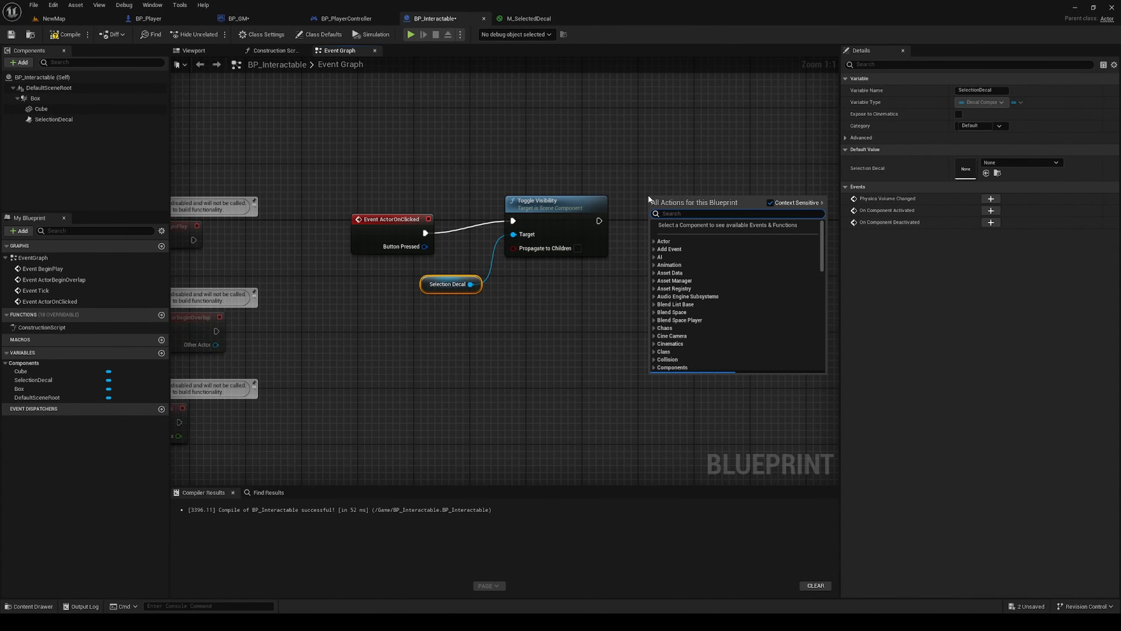
{"action": "key", "text": "Escape"}
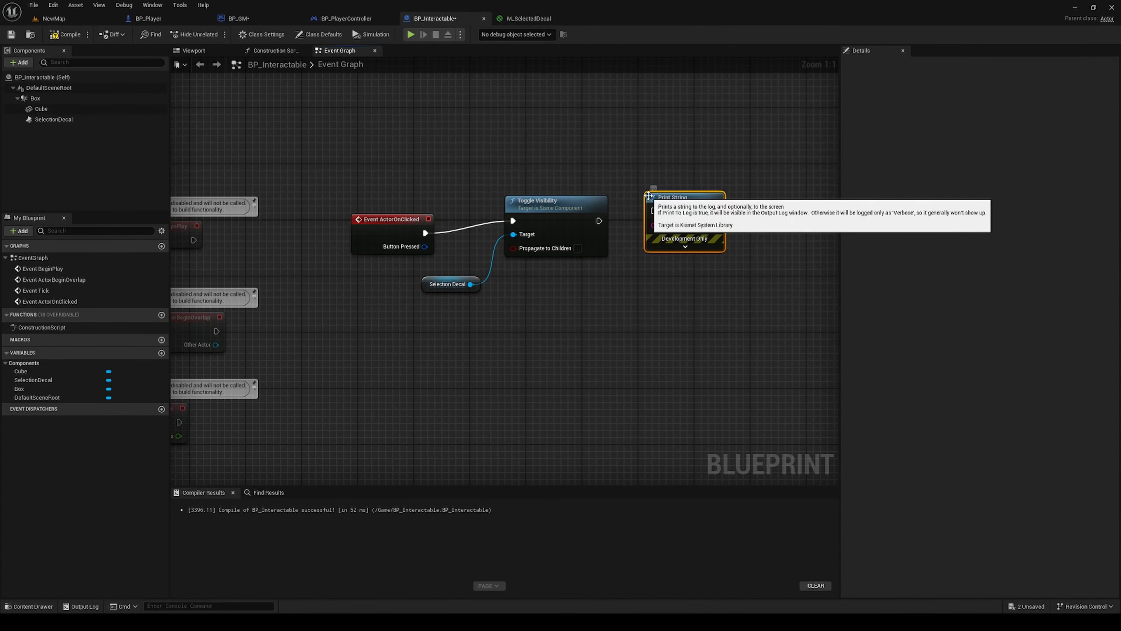
{"action": "left_click", "coordinate": [704, 226]}
{"action": "type", "text": "Clicked!"}
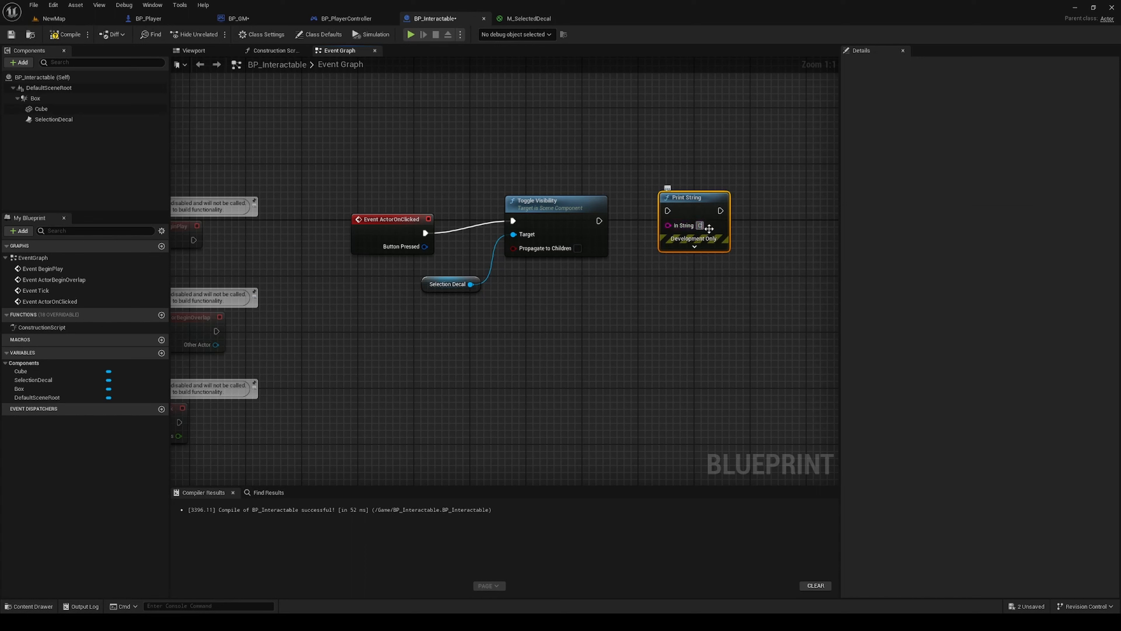
{"action": "left_click", "coordinate": [609, 95]}
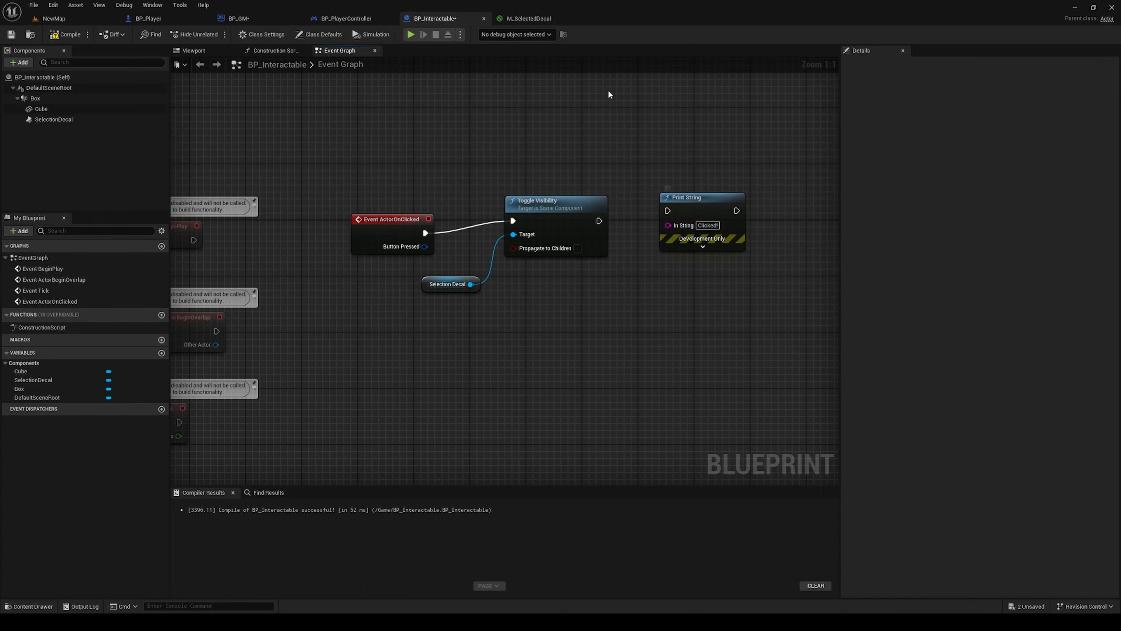
{"action": "left_click_drag", "start_coordinate": [599, 221], "coordinate": [709, 218]}
{"action": "key", "text": "ctrl+s"}
Wrap the ActorOnClicked, Toggle Visibility and Print String nodes in a comment titled "Toggle Selection Decal" and compile the blueprint
{"action": "left_click_drag", "start_coordinate": [329, 162], "coordinate": [746, 349]}
{"action": "type", "text": "c"}
{"action": "type", "text": "Toggle Selectio"}
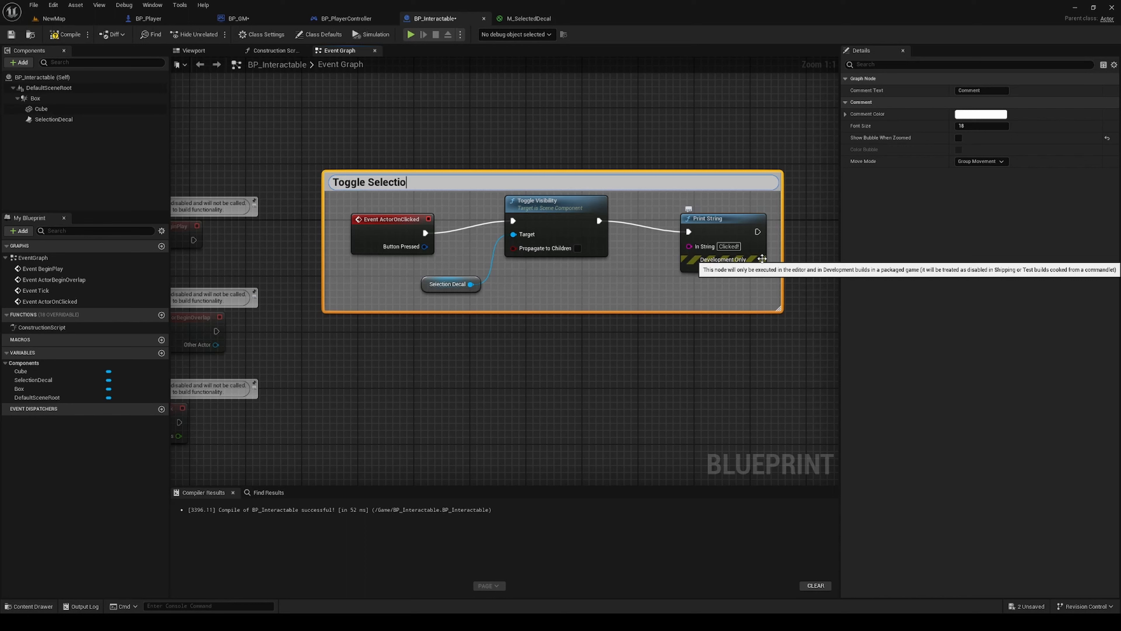
{"action": "type", "text": "n Decal"}
{"action": "key", "text": "Return"}
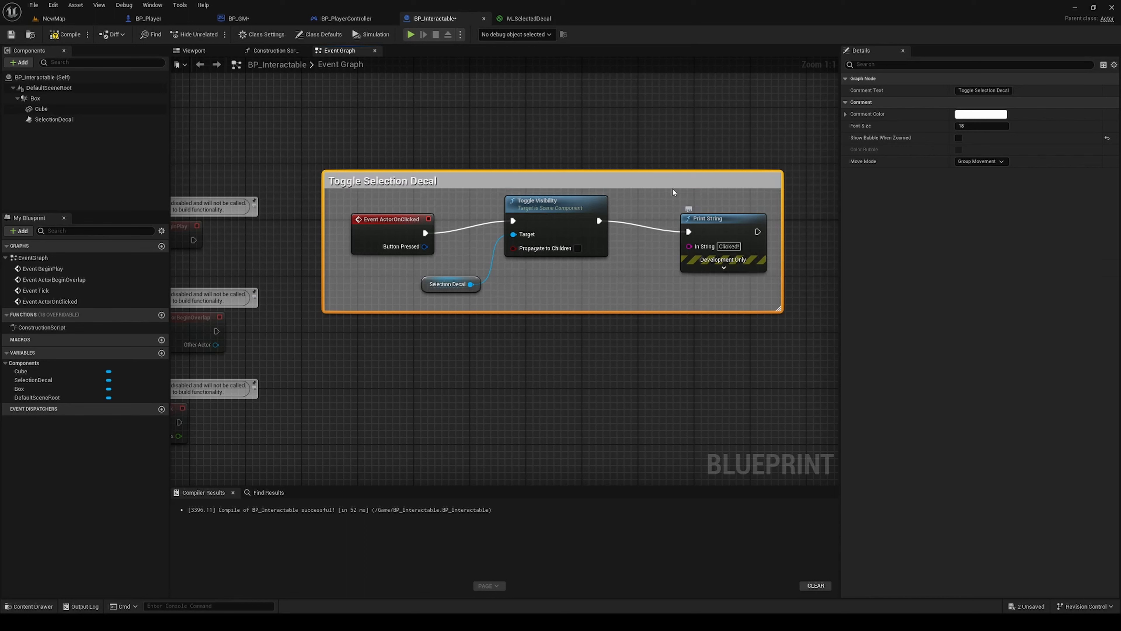
{"action": "left_click", "coordinate": [65, 34]}
Turn off Visible on the SelectionDecal component and compile BP_Interactable
{"action": "left_click", "coordinate": [55, 120]}
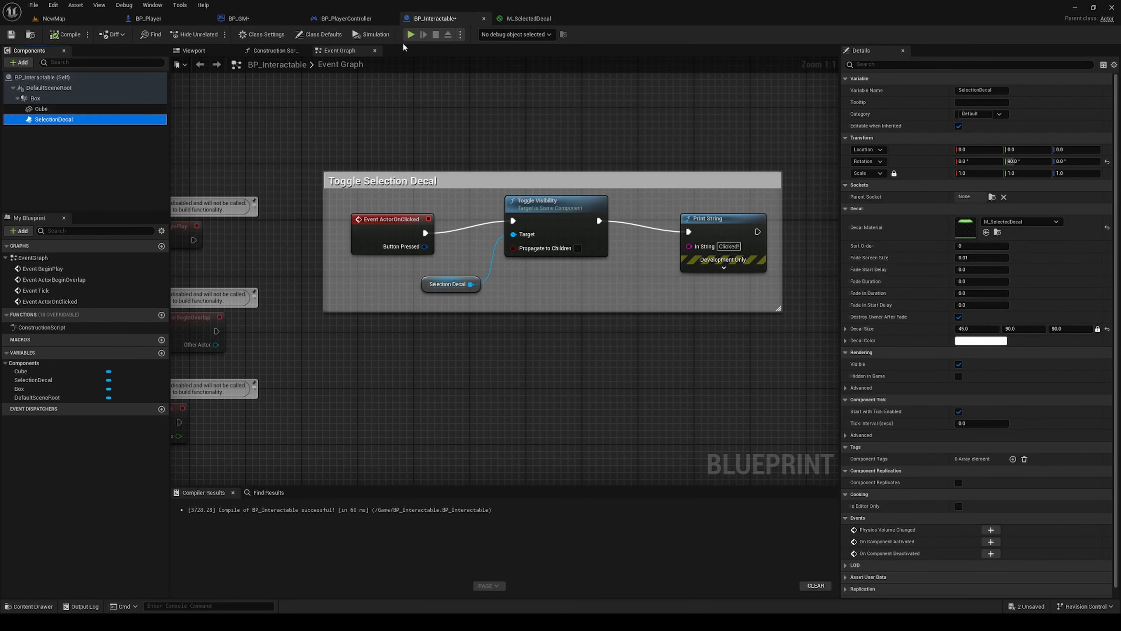
{"action": "left_click", "coordinate": [958, 365]}
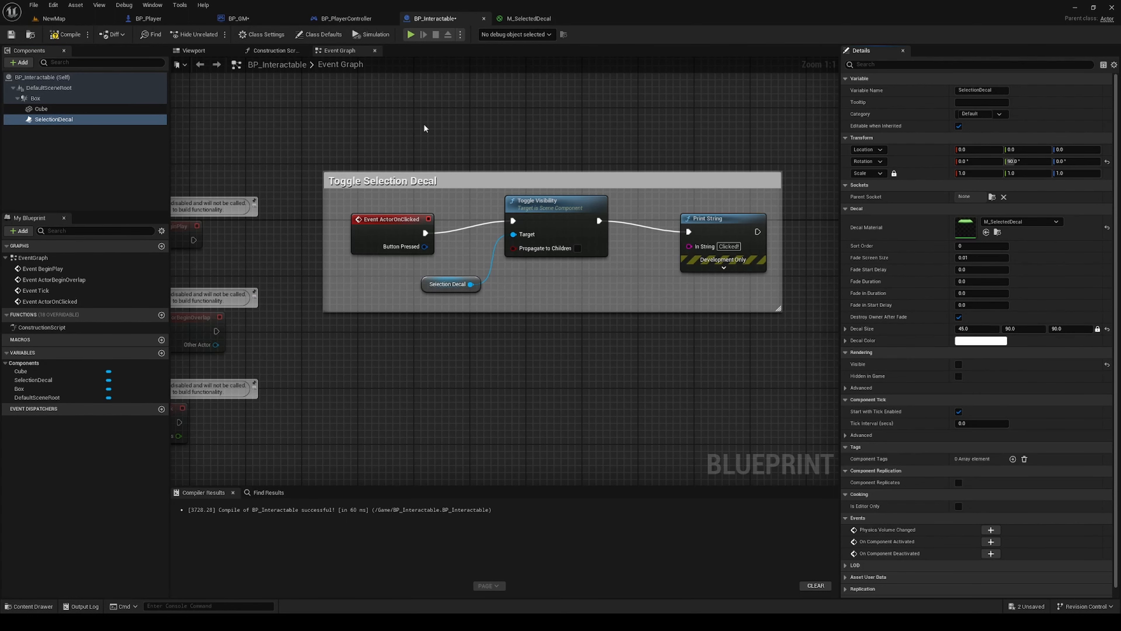
{"action": "left_click", "coordinate": [63, 34]}
Play NewMap and select the cube repeatedly to test the toggling of its selection decal and the printed message
{"action": "left_click", "coordinate": [54, 18]}
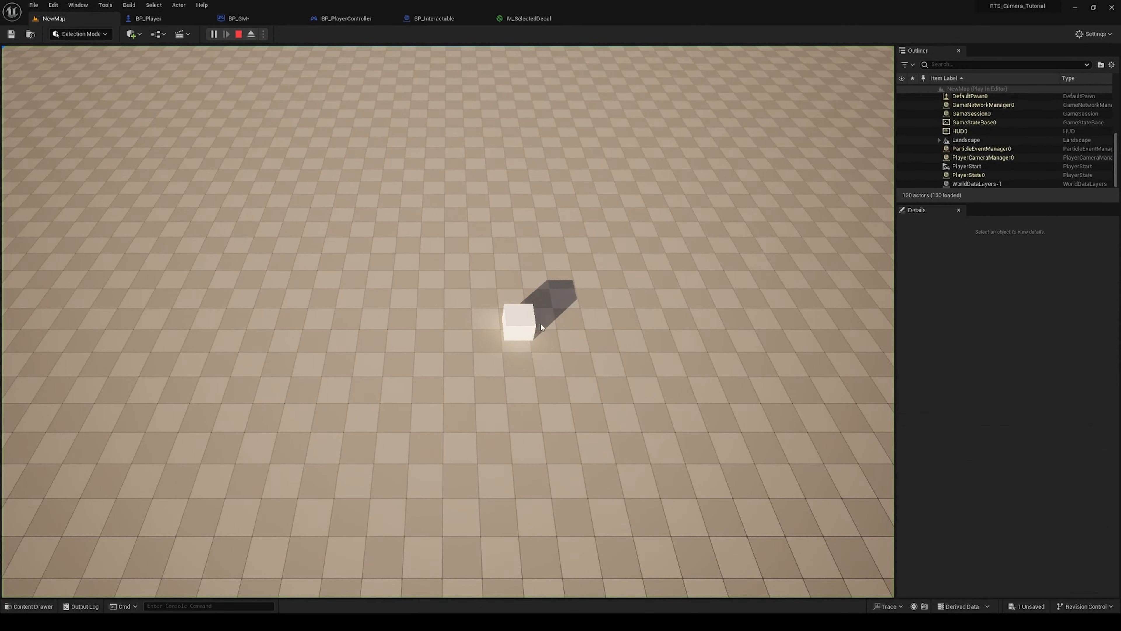
{"action": "left_click", "coordinate": [527, 324]}
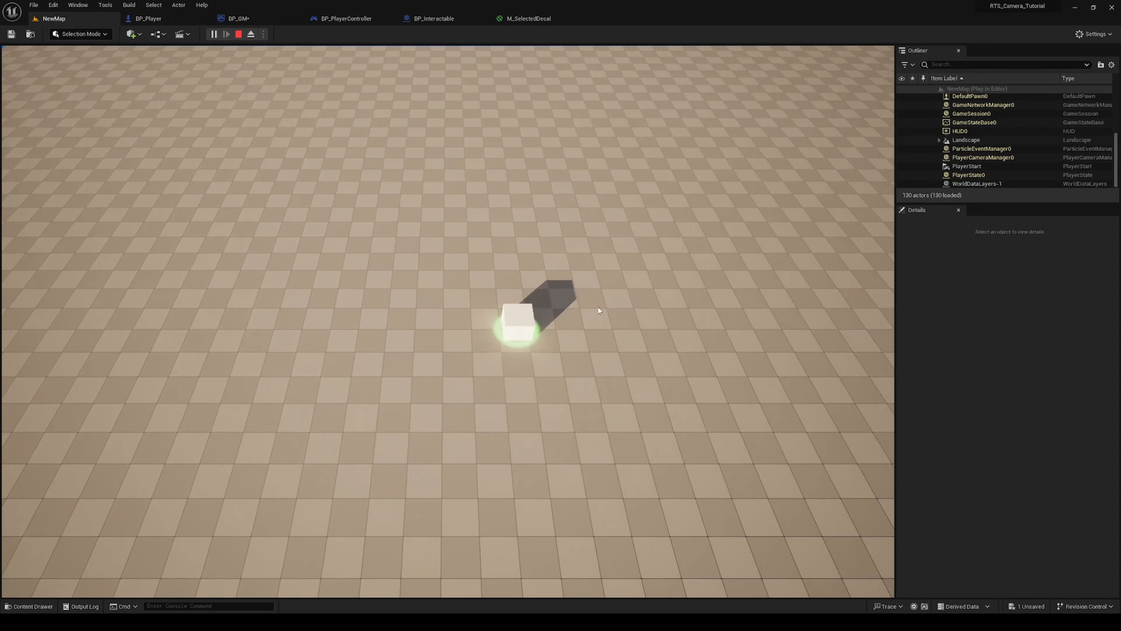
{"action": "left_click", "coordinate": [530, 325]}
{"action": "left_click", "coordinate": [529, 325]}
{"action": "left_click", "coordinate": [530, 325]}
{"action": "left_click", "coordinate": [531, 325]}
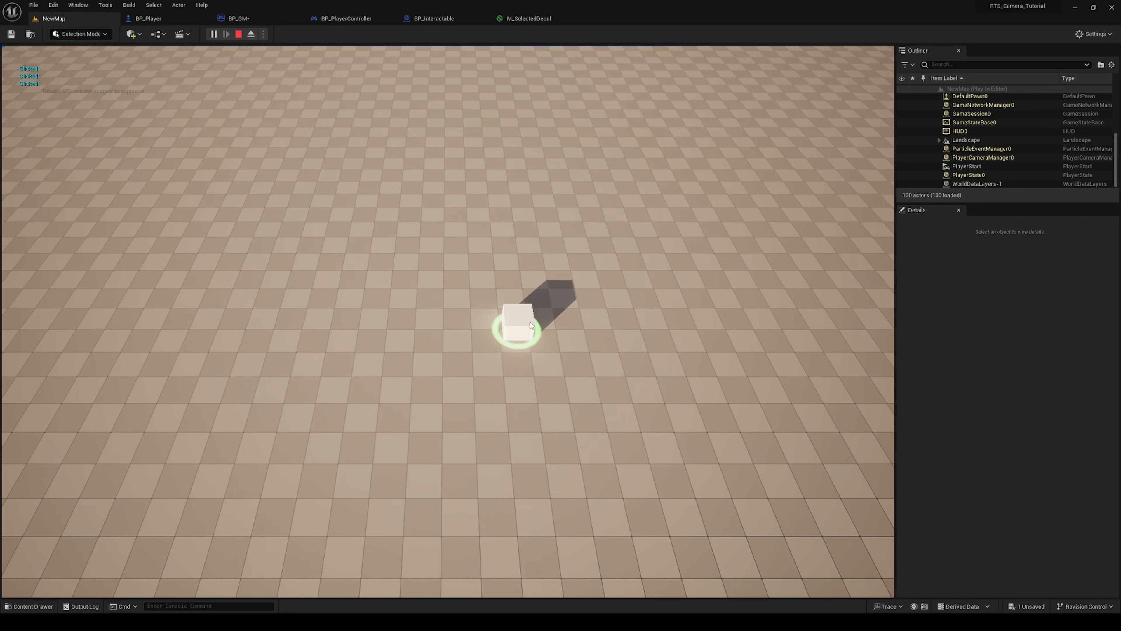
{"action": "left_click", "coordinate": [531, 324]}
{"action": "left_click", "coordinate": [531, 323]}
{"action": "left_click", "coordinate": [555, 282]}
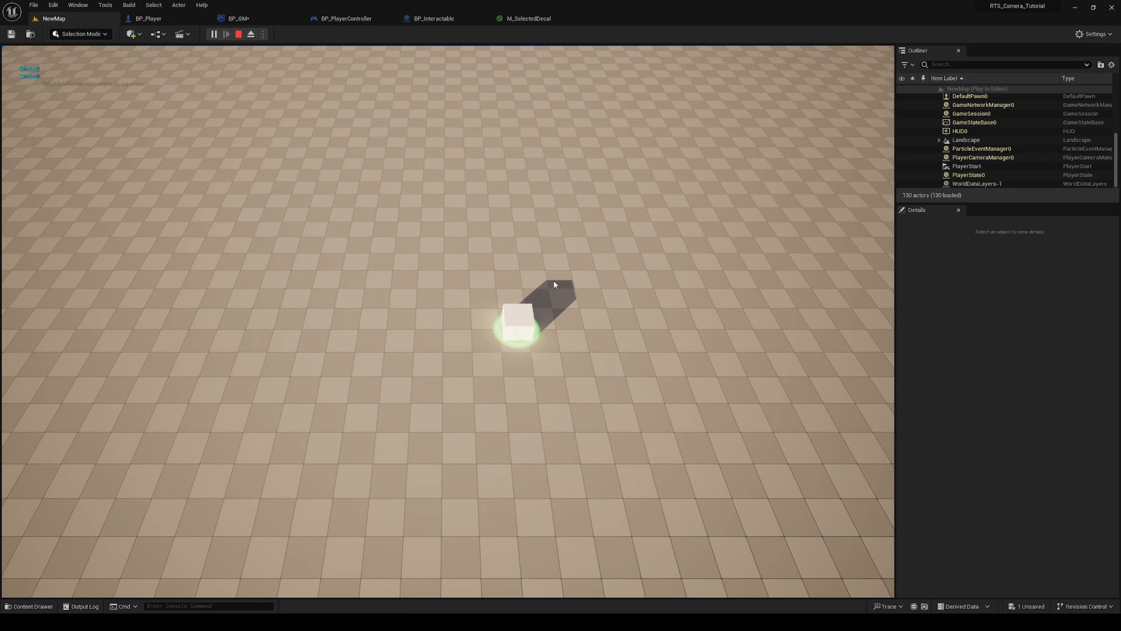